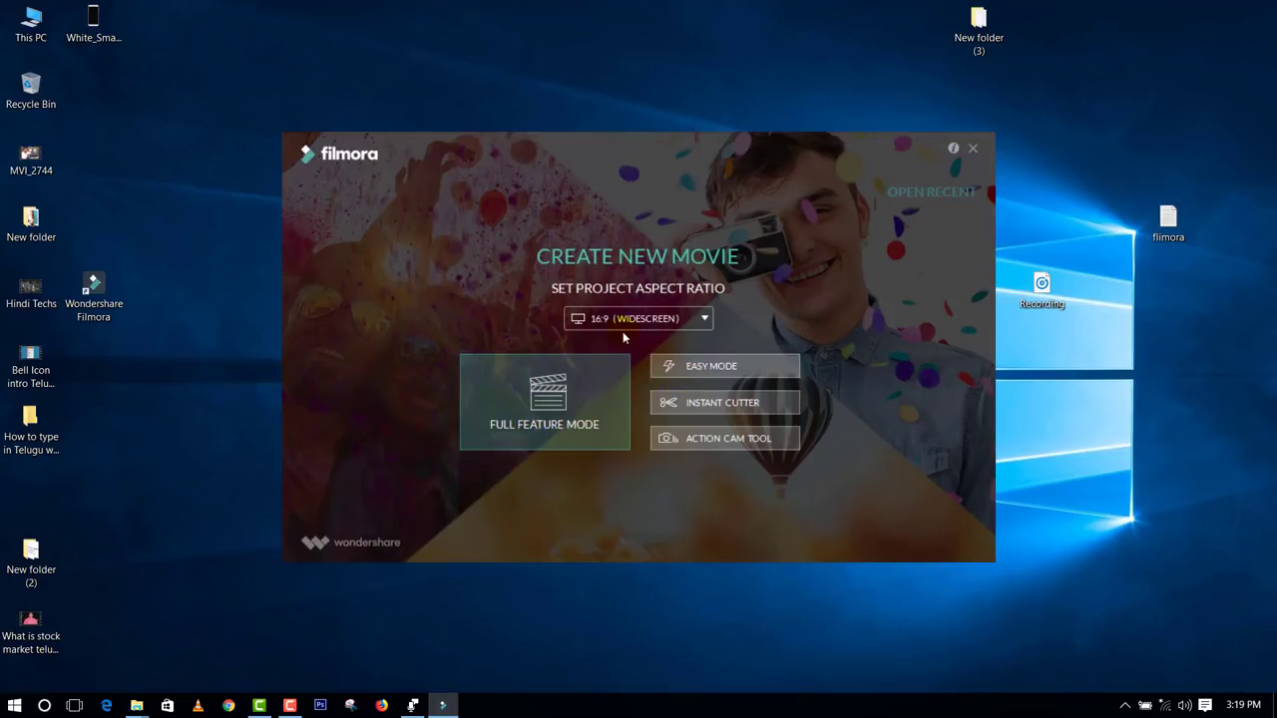
# Step: Set the project aspect ratio to 16:9 (Widescreen) in full feature mode and dismiss the Message Center
pyautogui.click(673, 320)
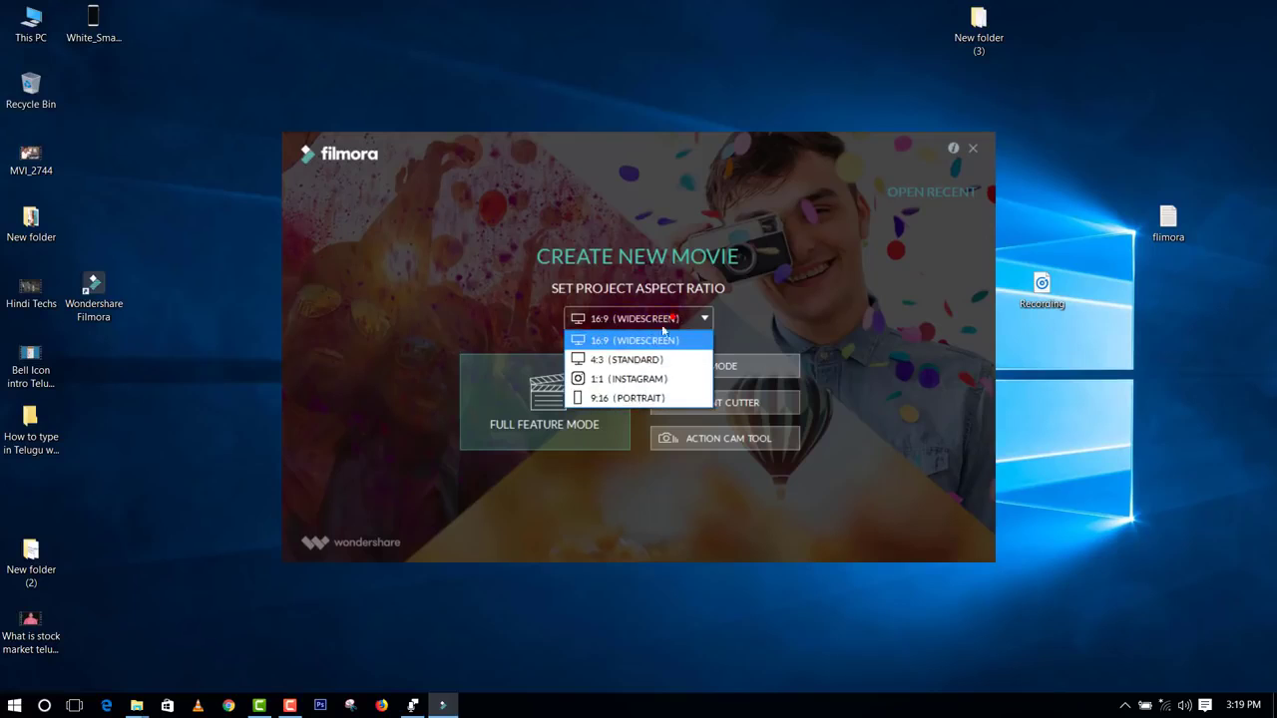
pyautogui.click(656, 338)
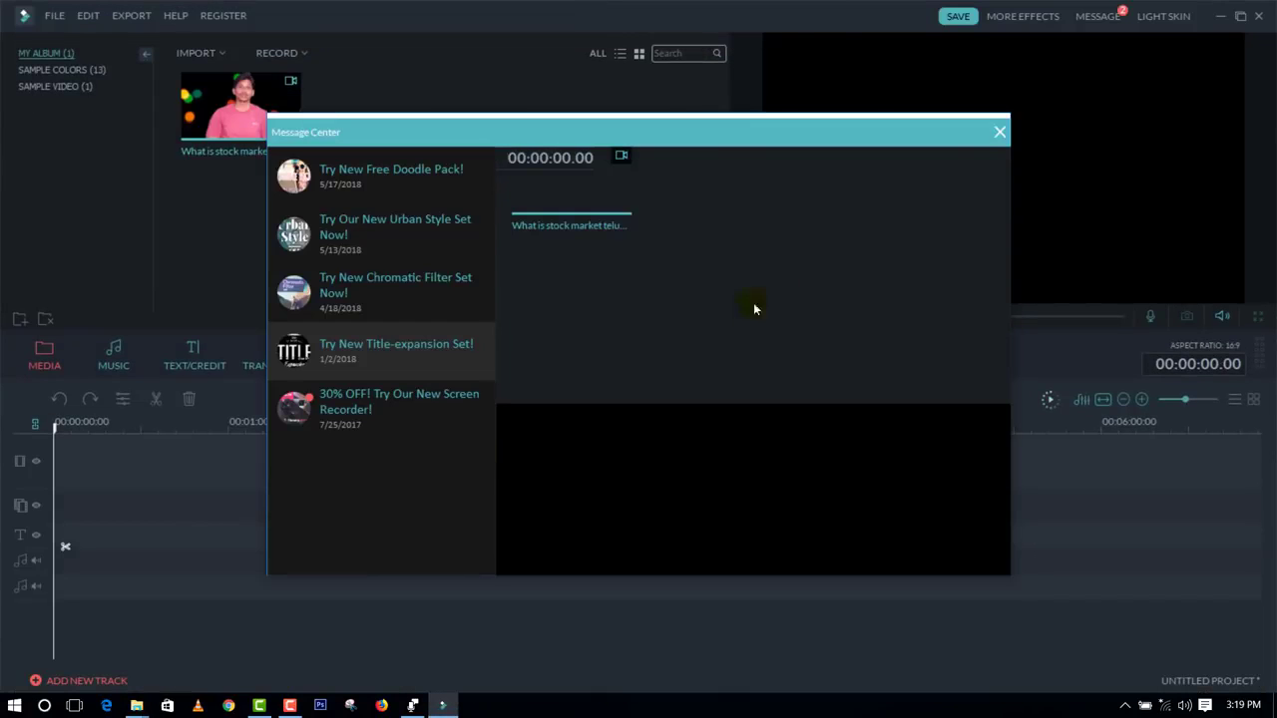
pyautogui.click(995, 135)
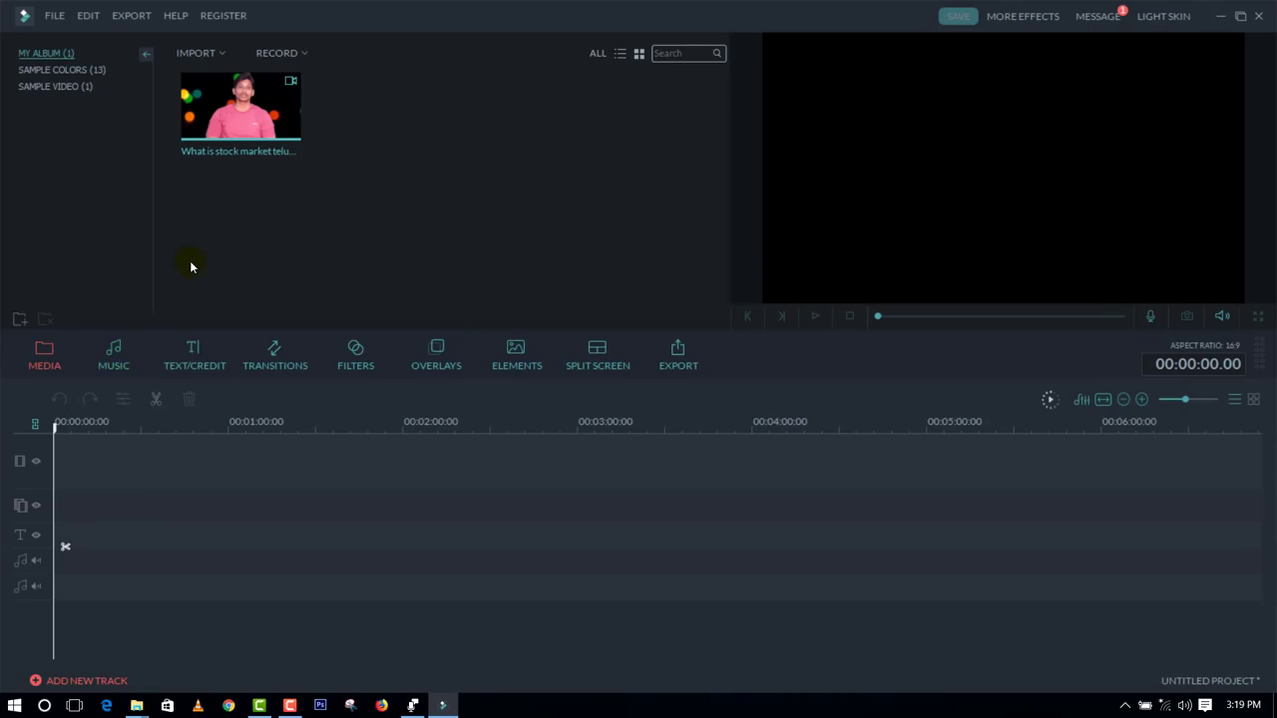
# Step: Delete the stock market tutorial video from the media album
pyautogui.rightClick(266, 113)
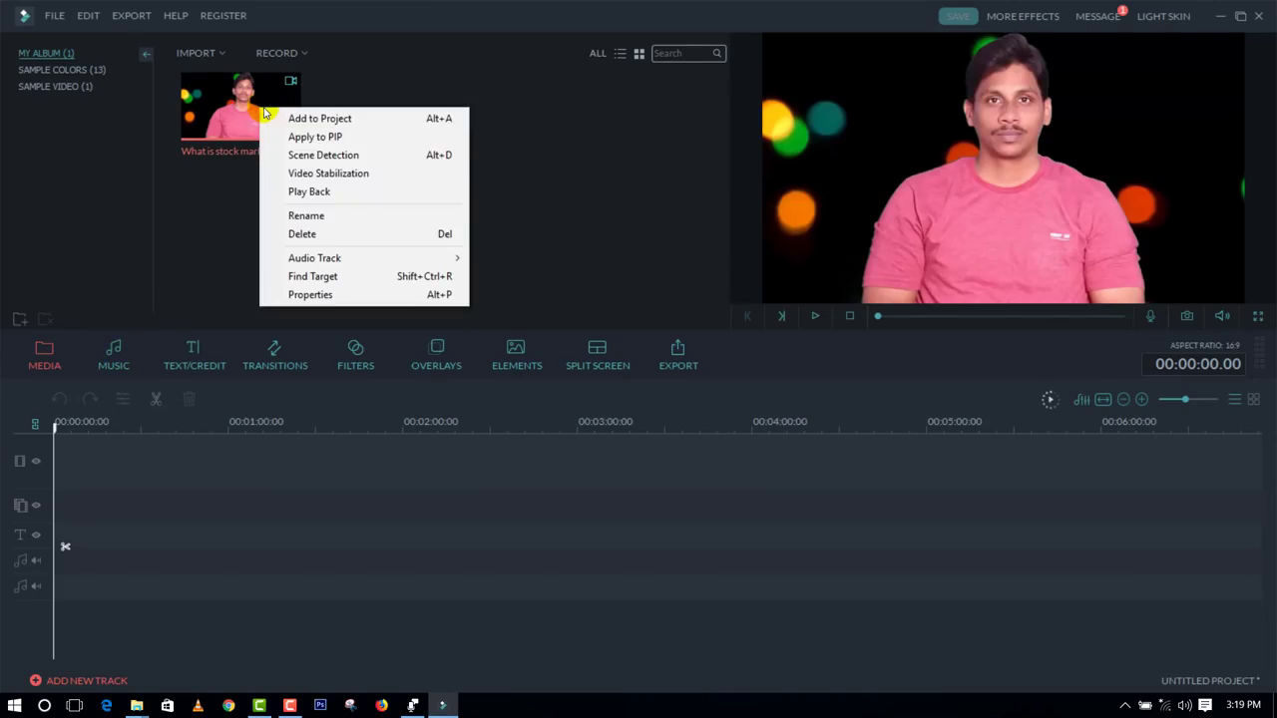
pyautogui.click(319, 233)
pyautogui.click(606, 407)
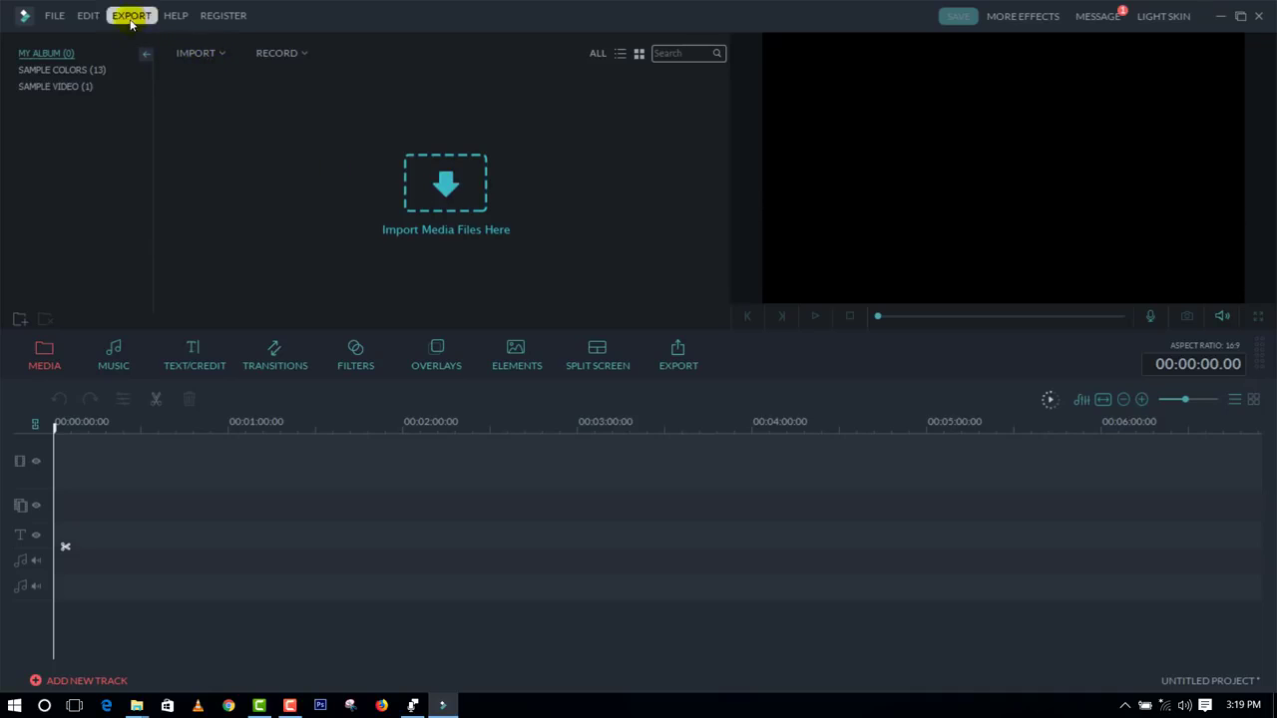
pyautogui.click(222, 55)
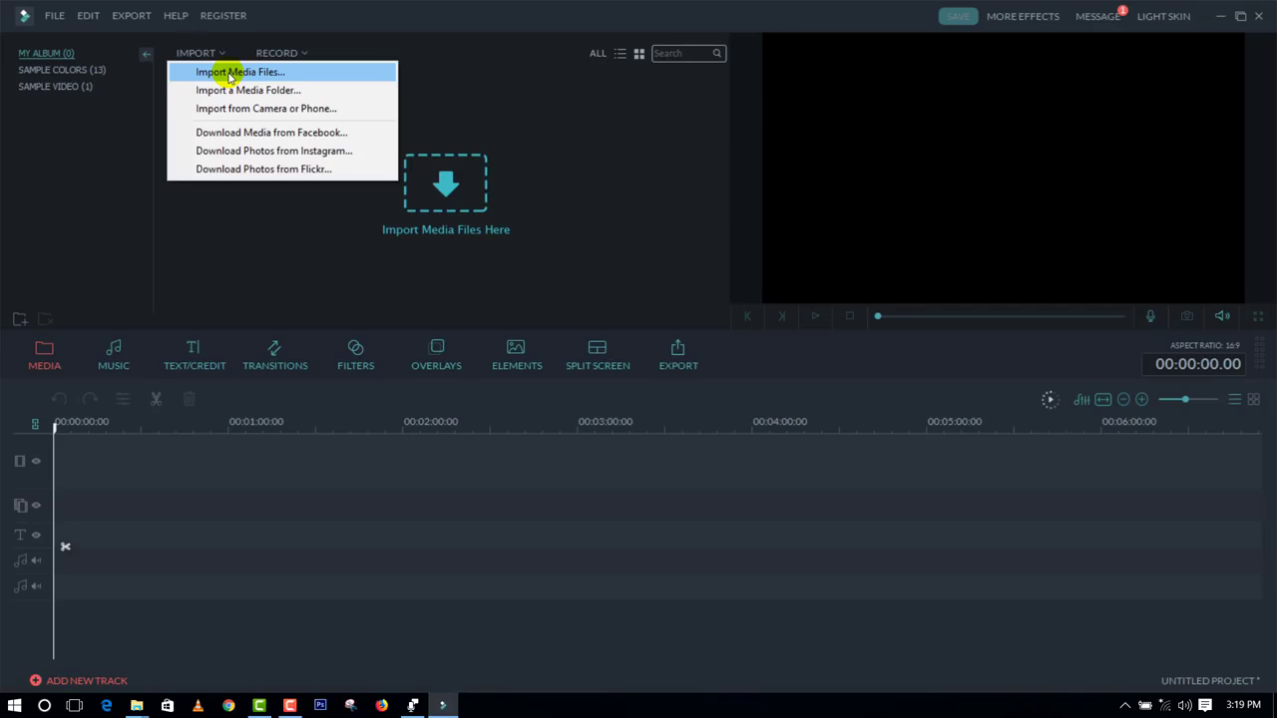
pyautogui.click(229, 73)
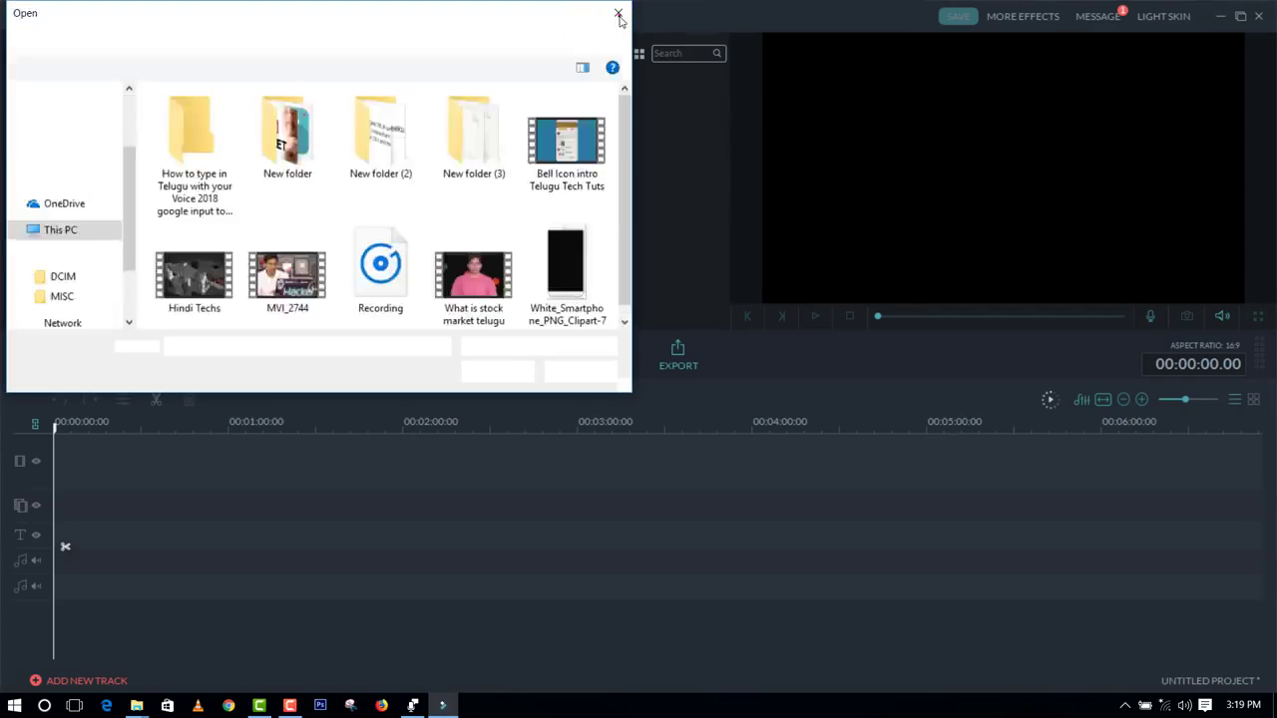
pyautogui.click(617, 13)
# Step: Import the MVI_2744 video from the Desktop into the media album
pyautogui.click(444, 196)
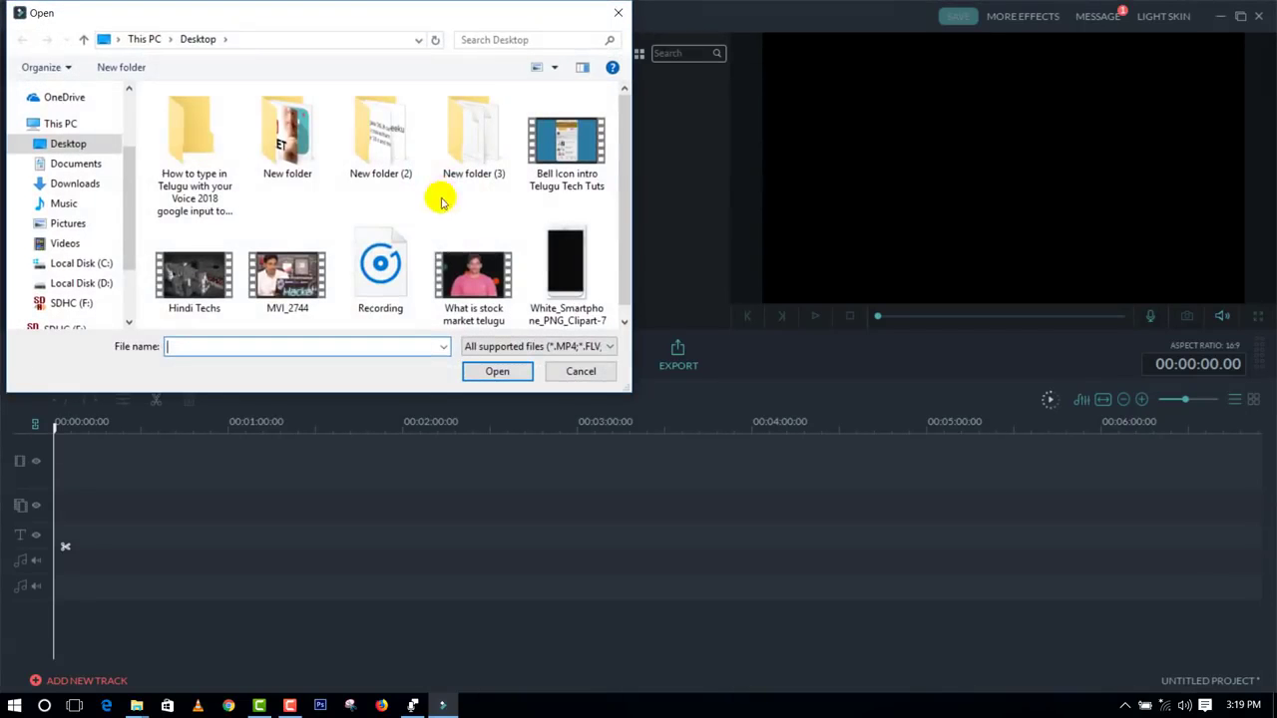
pyautogui.scroll(-1, 379, 272)
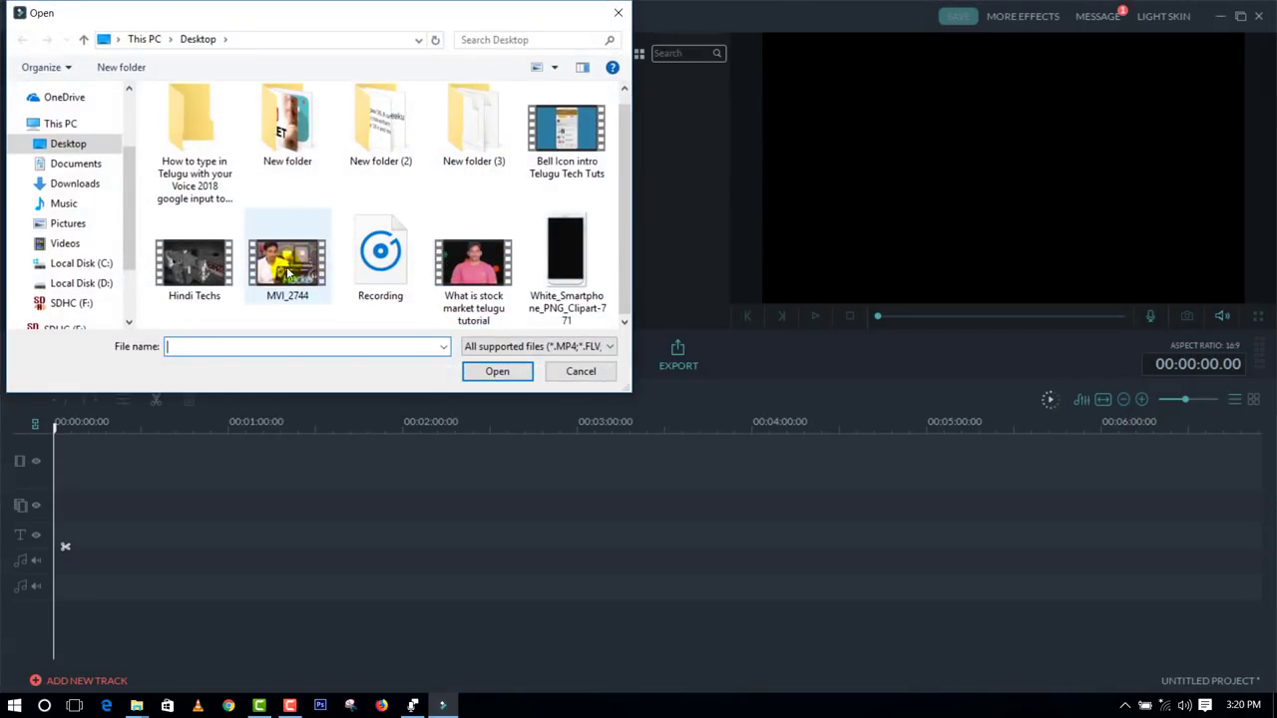
pyautogui.click(292, 265)
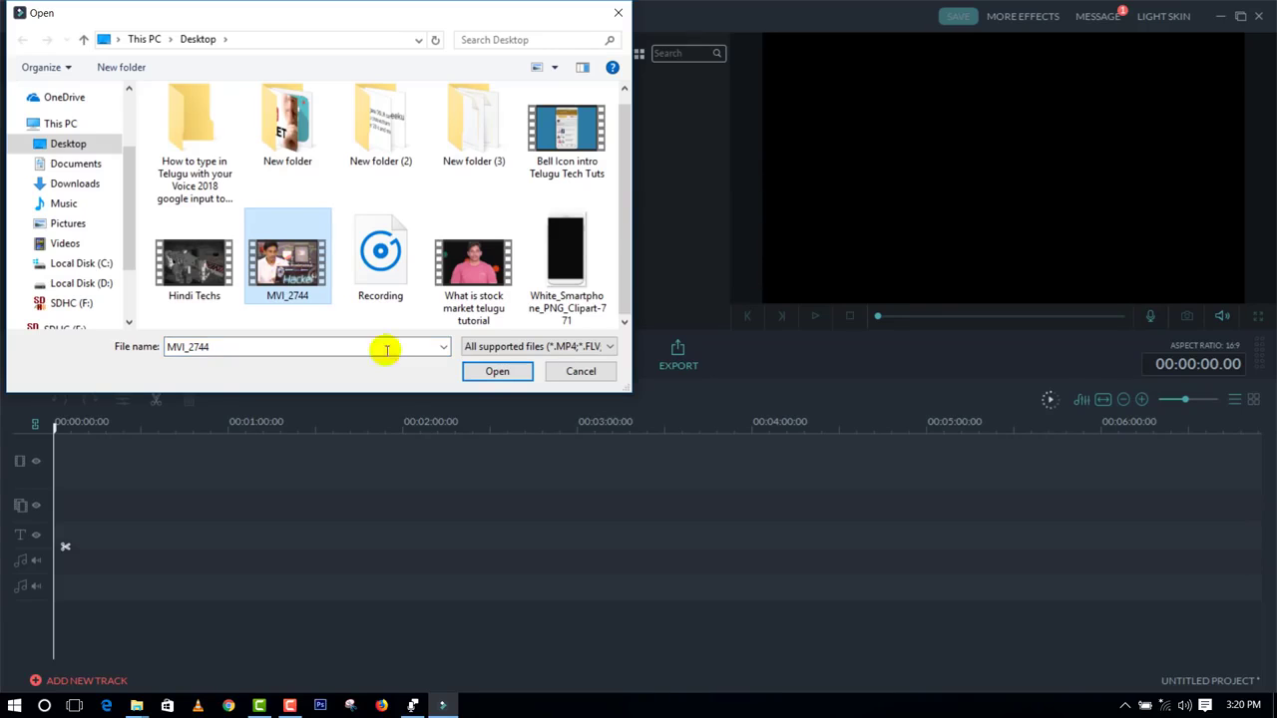
pyautogui.click(488, 373)
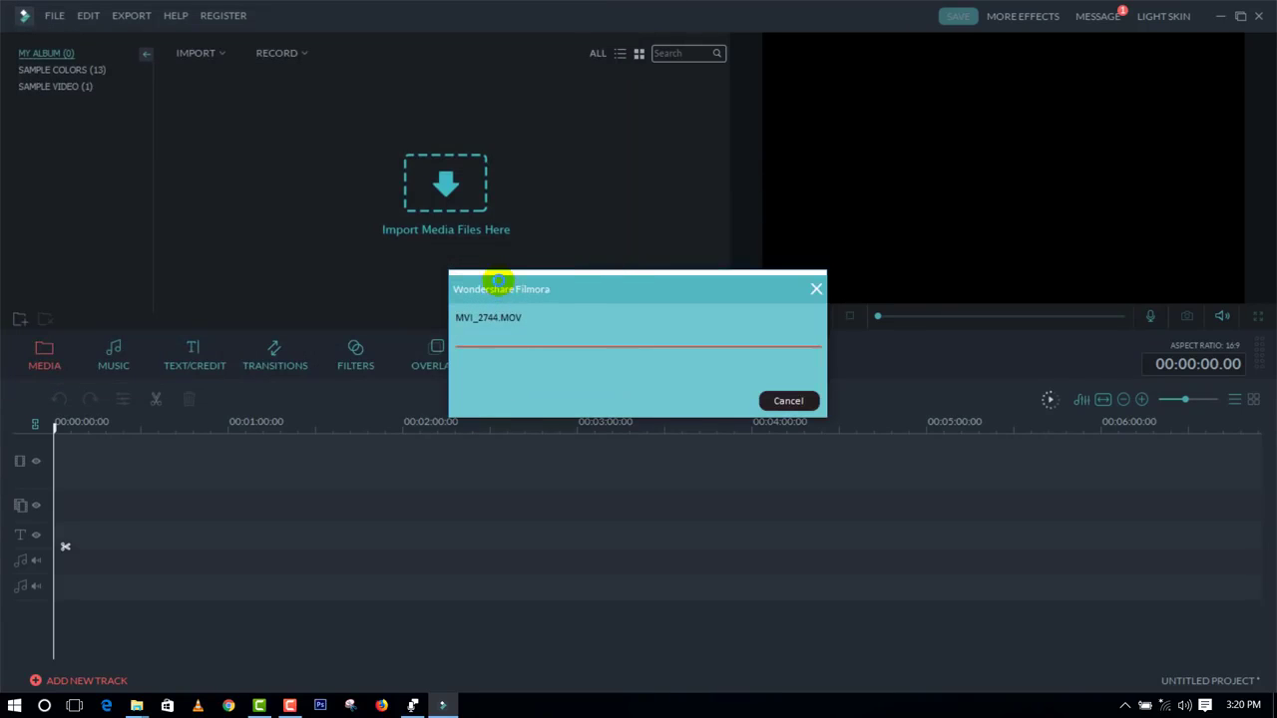
pyautogui.rightClick(425, 94)
pyautogui.click(401, 130)
# Step: Import the maxresdefault-2-810x456 image from the Desktop's New folder into the media album
pyautogui.click(207, 54)
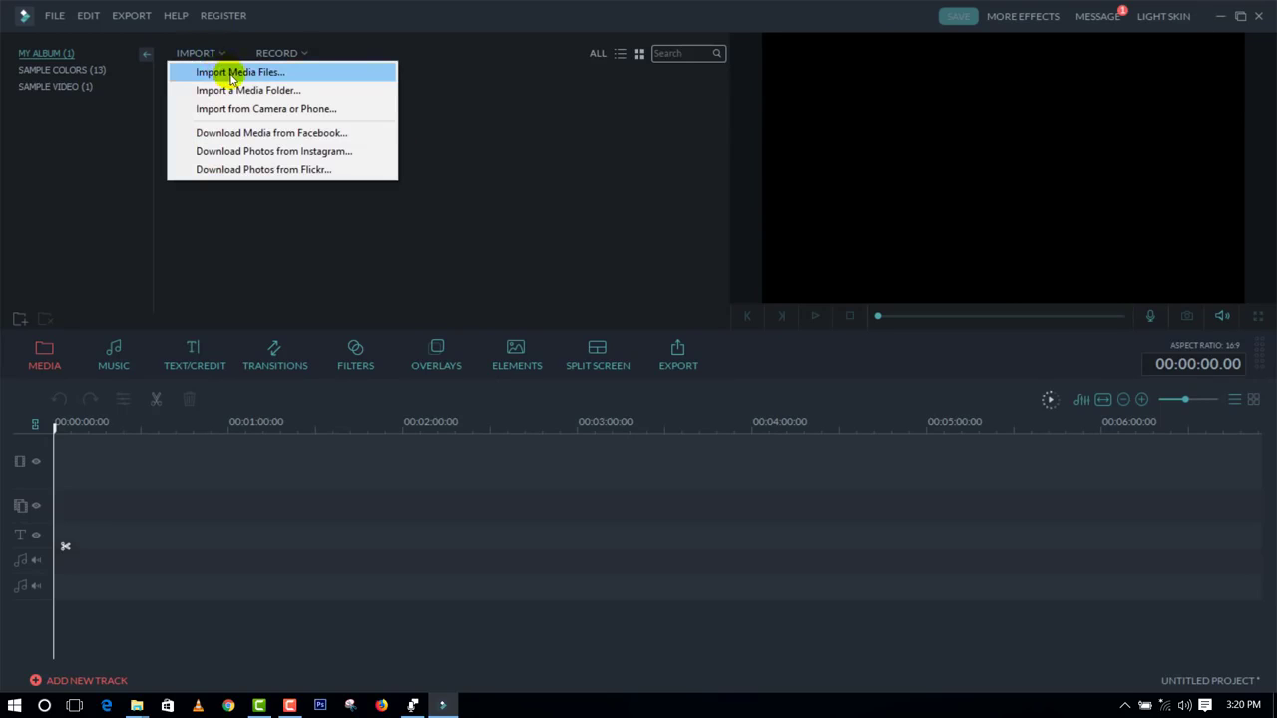
pyautogui.click(239, 72)
pyautogui.doubleClick(297, 159)
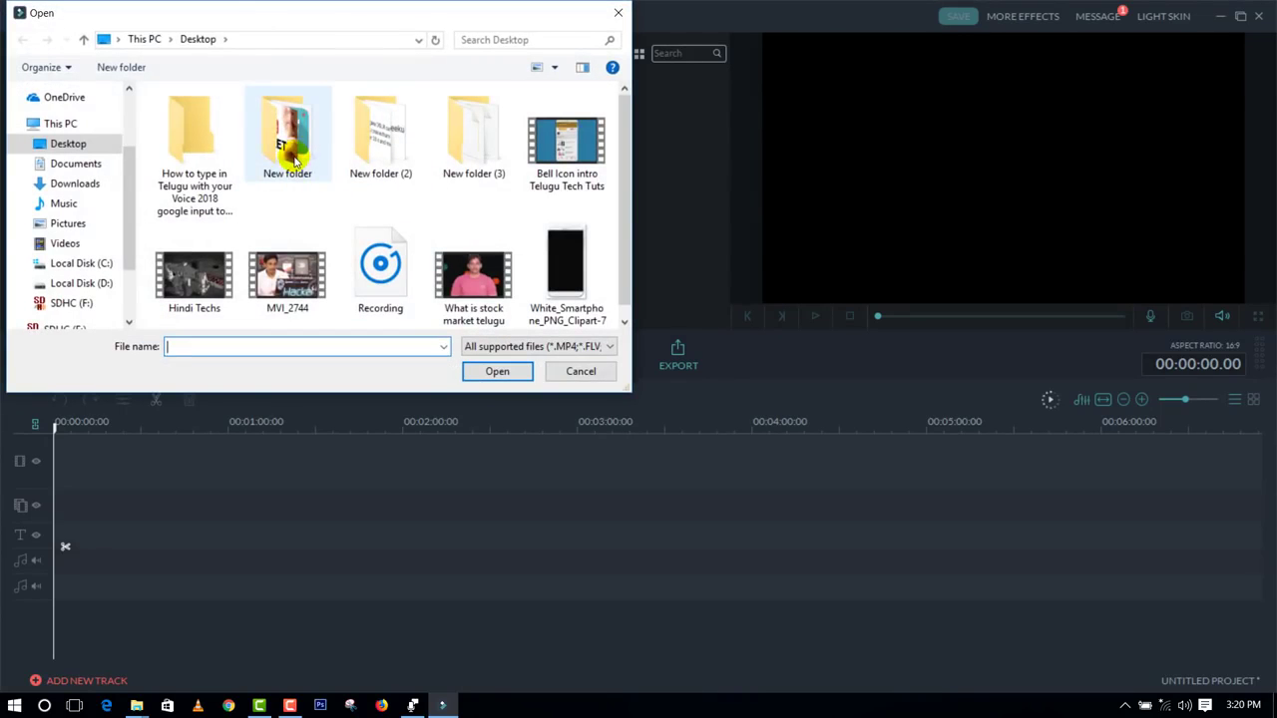
pyautogui.click(384, 145)
pyautogui.click(495, 371)
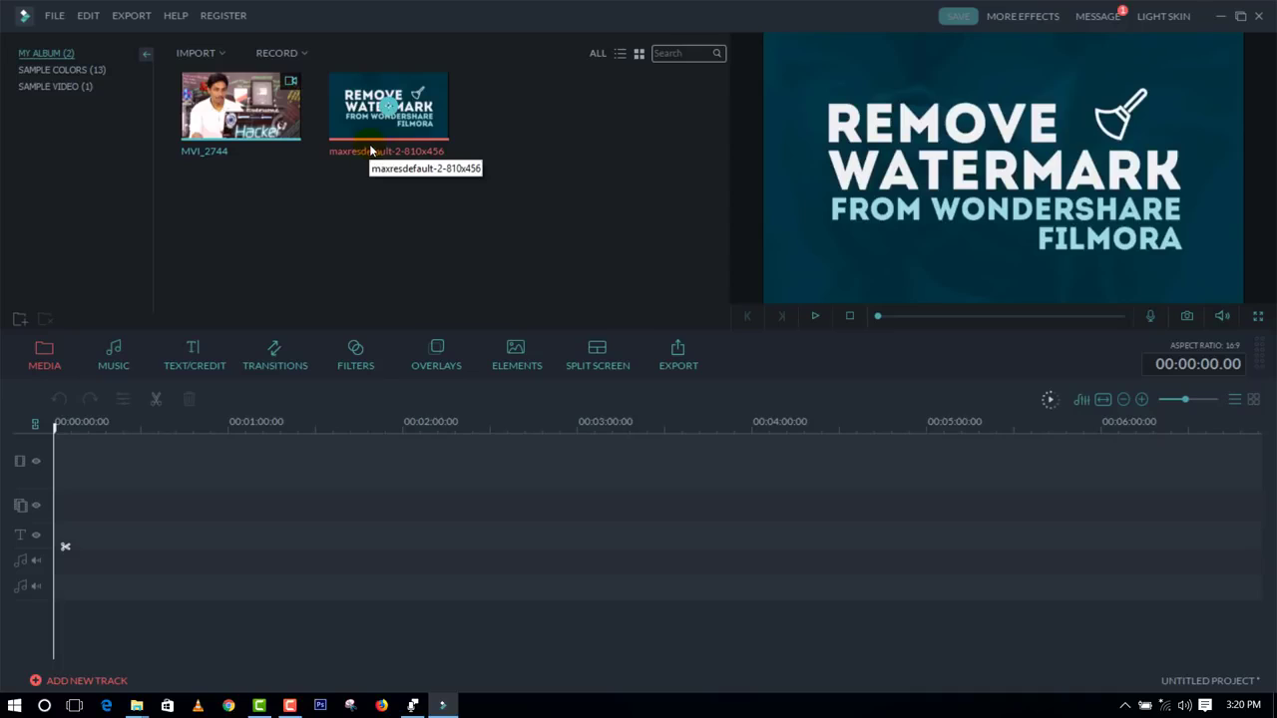
# Step: Place the MVI_2744 video at the start of the video track and move the playhead to 00:00:25.11
pyautogui.moveTo(231, 130); pyautogui.dragTo(91, 459)
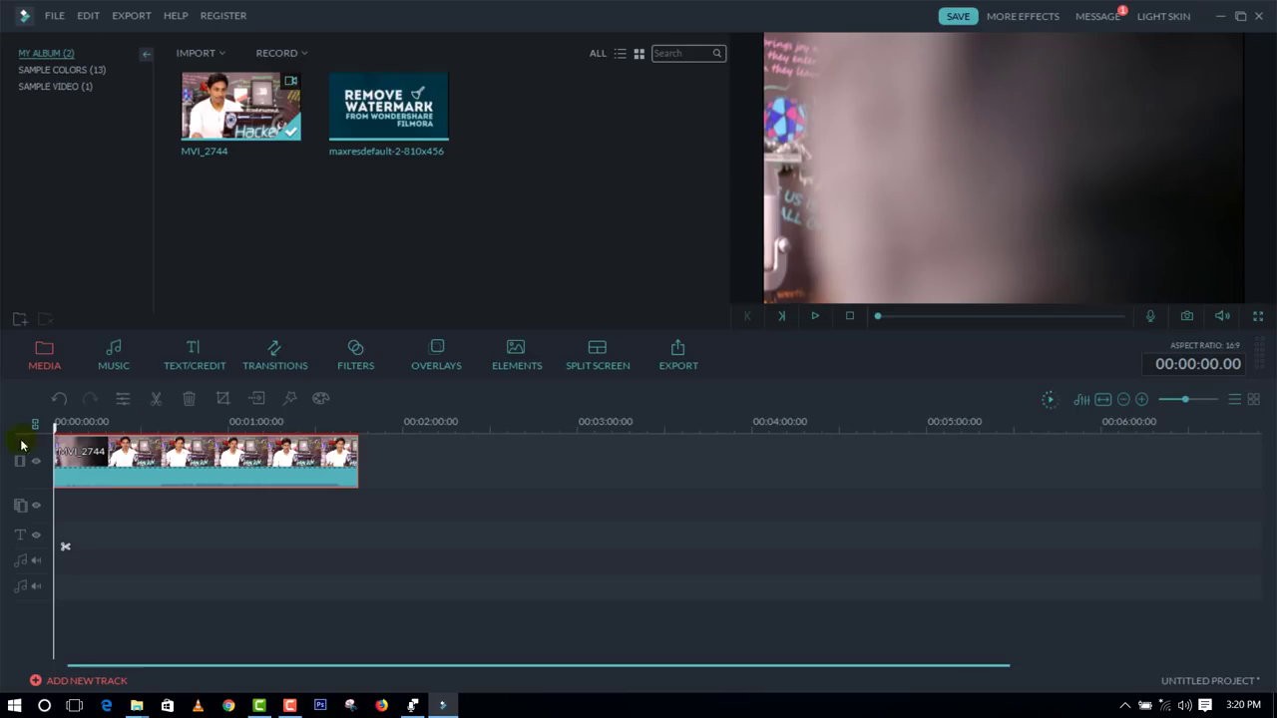
pyautogui.moveTo(76, 430); pyautogui.dragTo(215, 451)
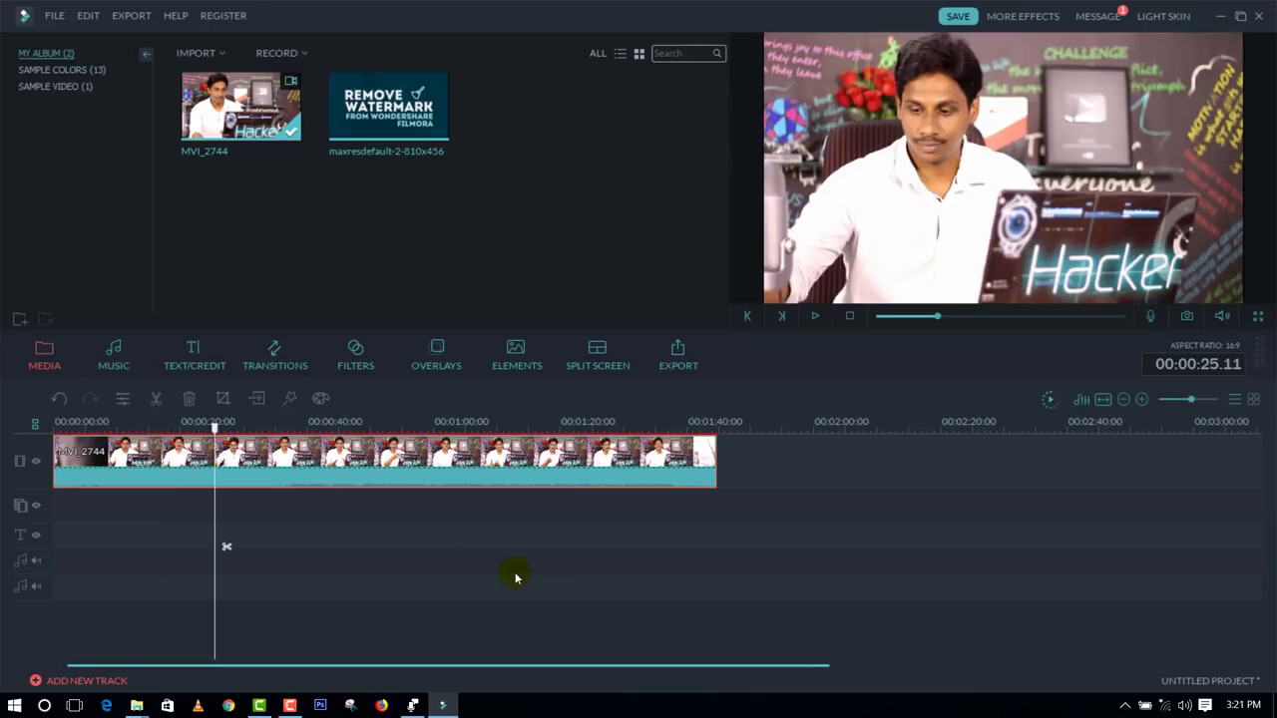
# Step: Split the clip at 00:00:20.21 and delete the part before the cut
pyautogui.moveTo(213, 432); pyautogui.dragTo(187, 461)
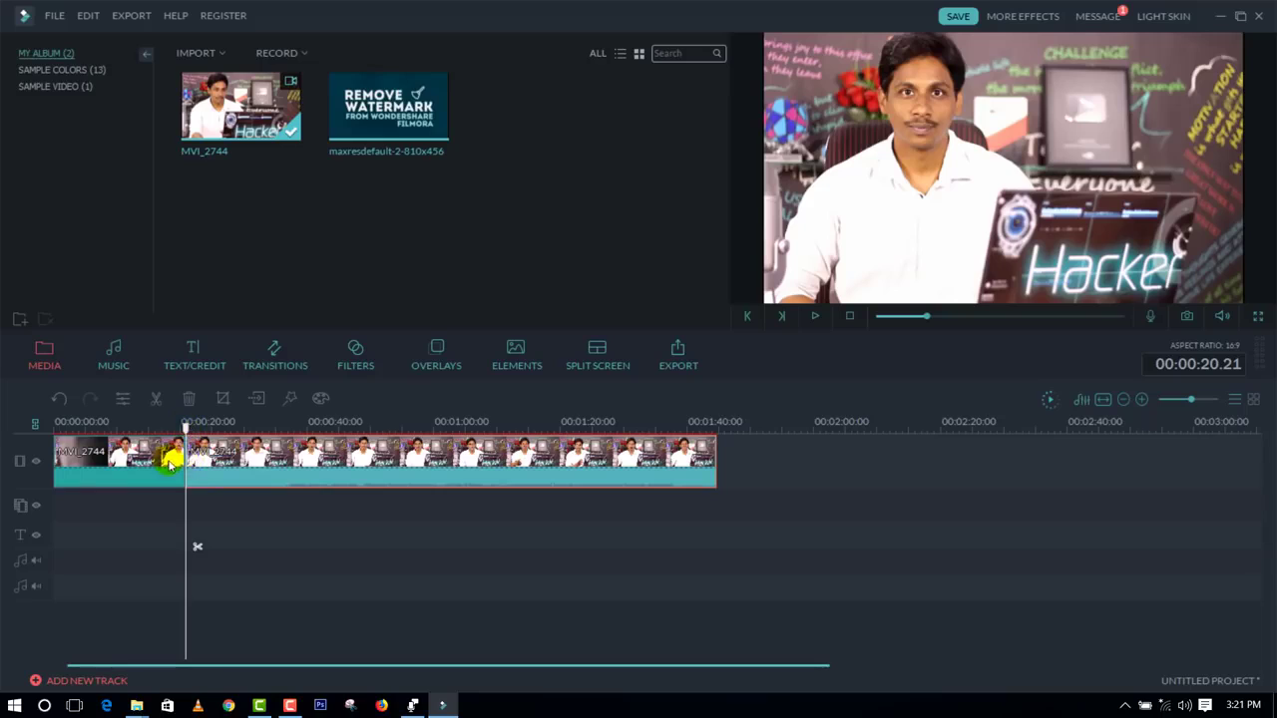
pyautogui.click(93, 474)
pyautogui.click(96, 470)
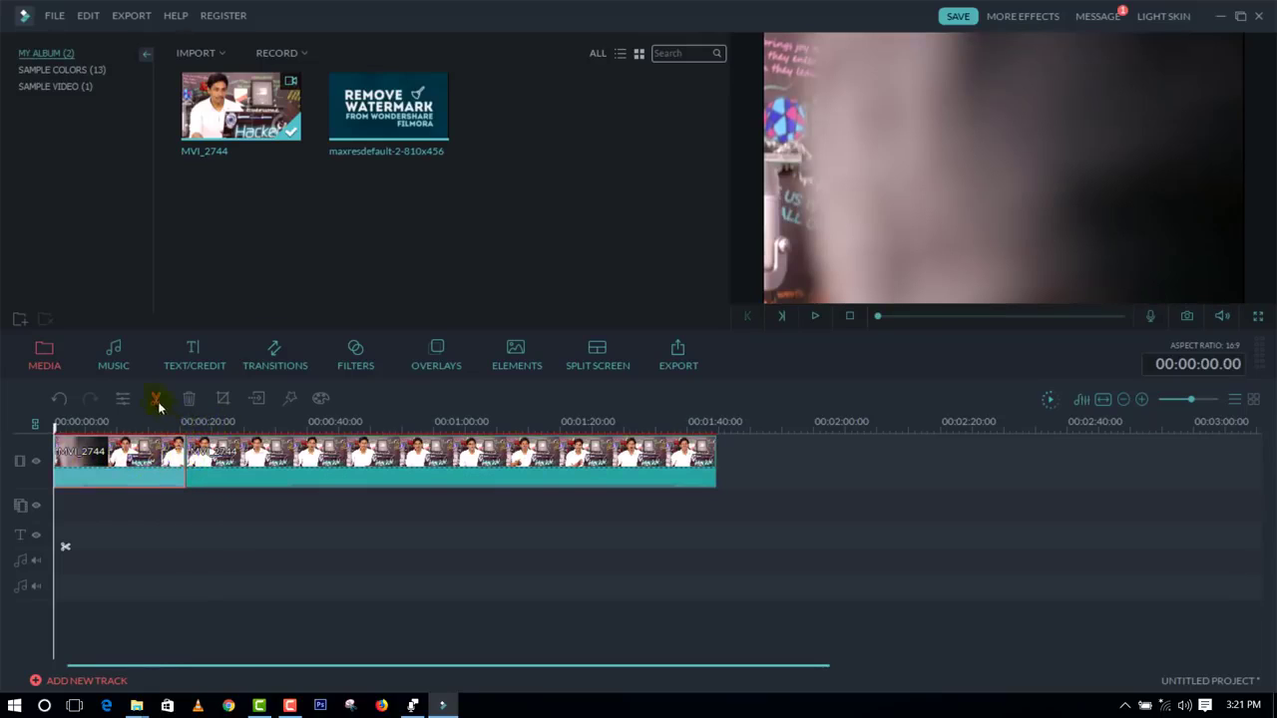
pyautogui.press('Delete')
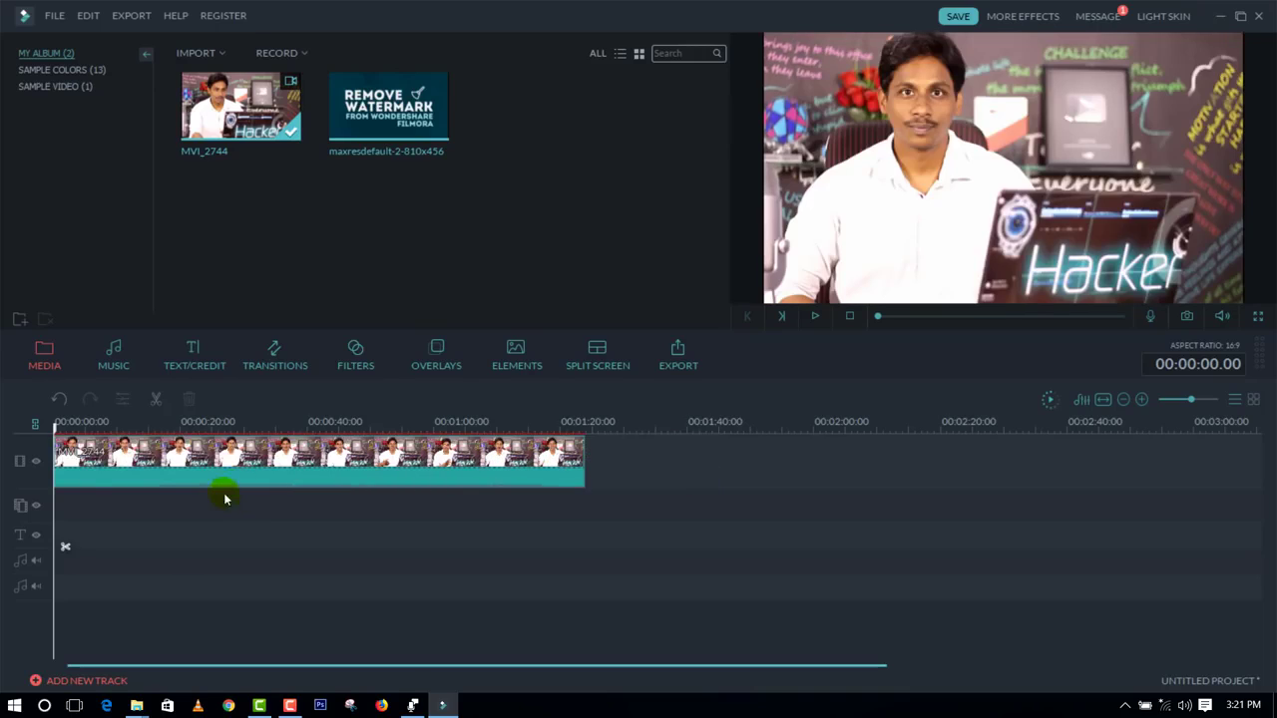
# Step: Split the remaining clip at 00:00:17.24 and again at 00:00:26.13
pyautogui.doubleClick(177, 467)
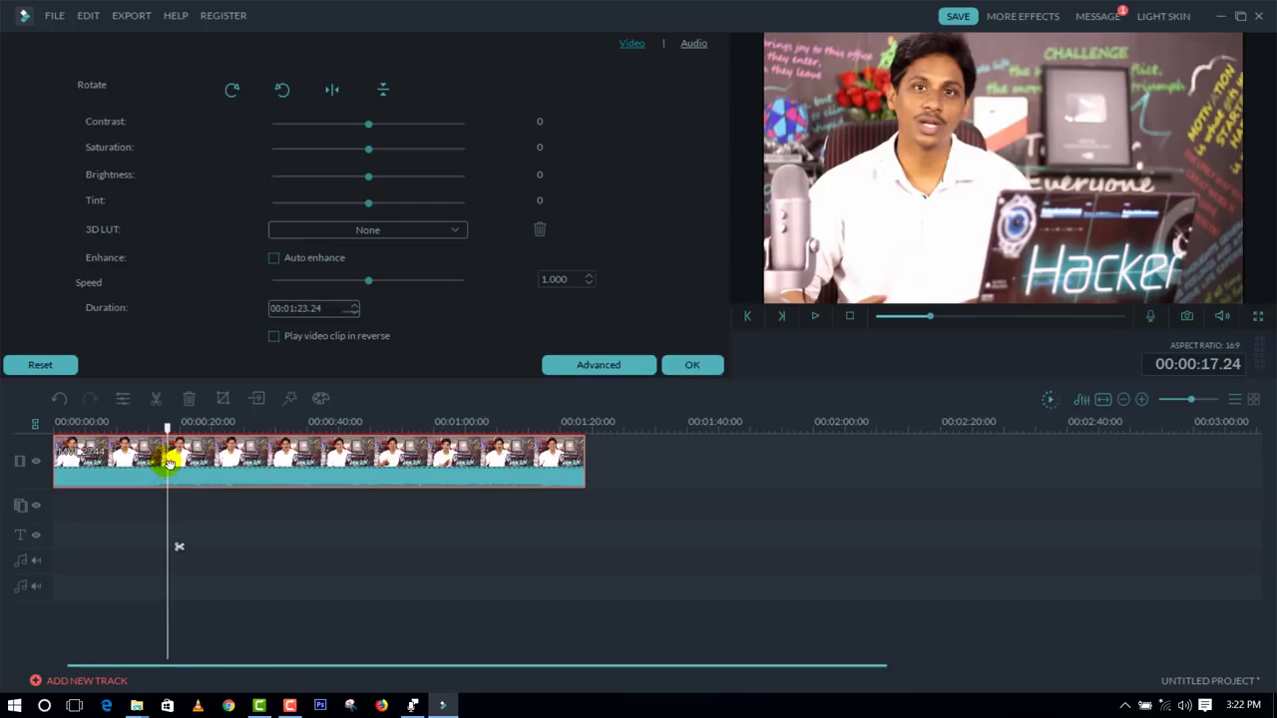
pyautogui.click(179, 548)
pyautogui.moveTo(167, 427); pyautogui.dragTo(221, 427)
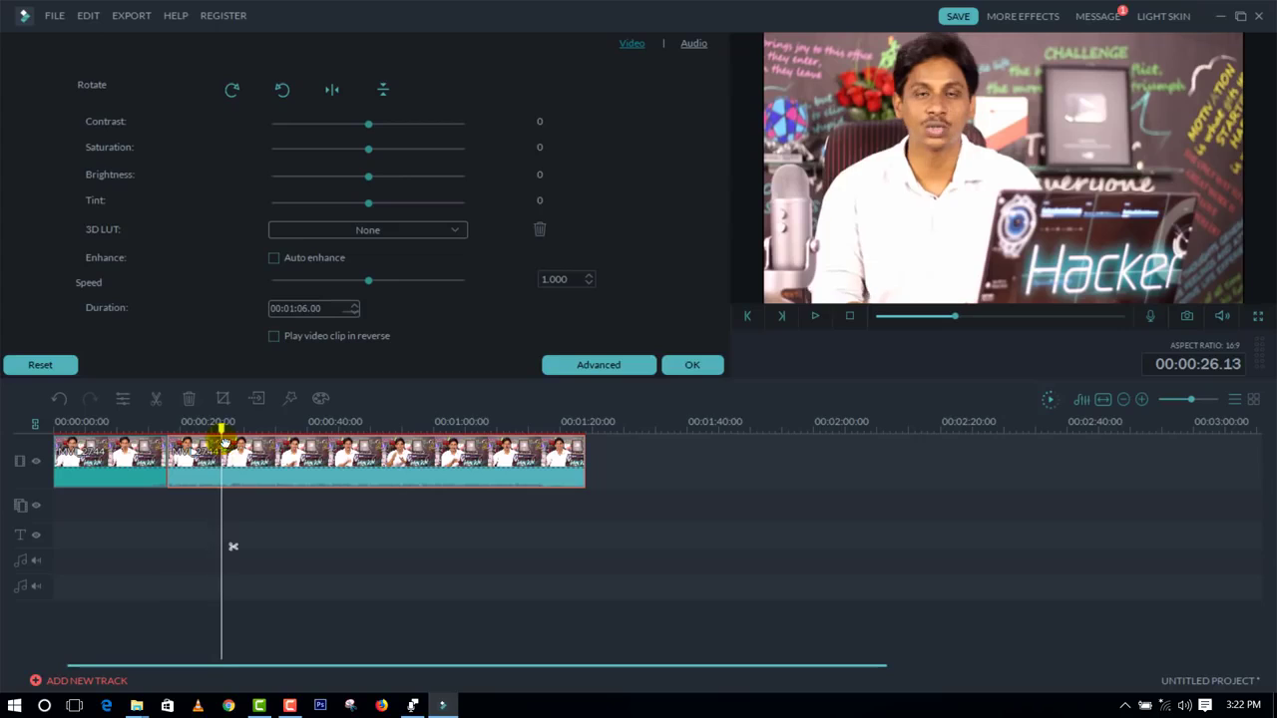
pyautogui.click(234, 548)
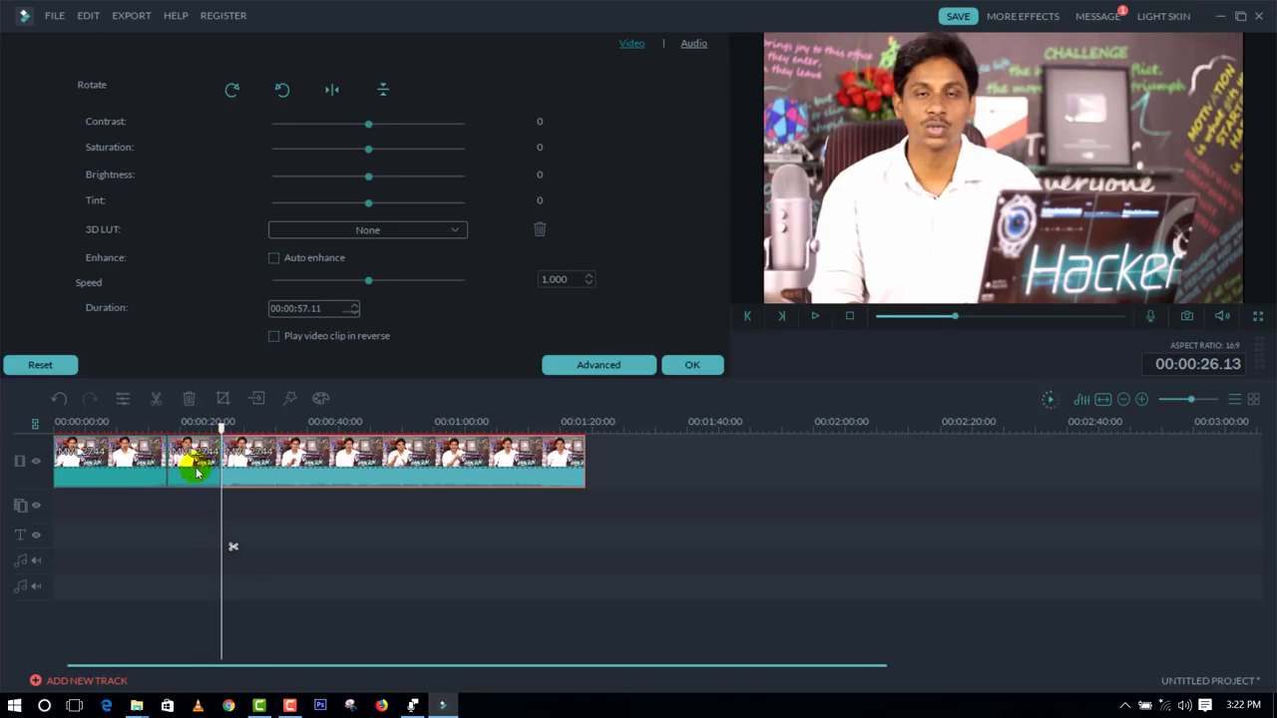
# Step: Try deleting the middle section between the two cuts and undo the deletion
pyautogui.click(196, 473)
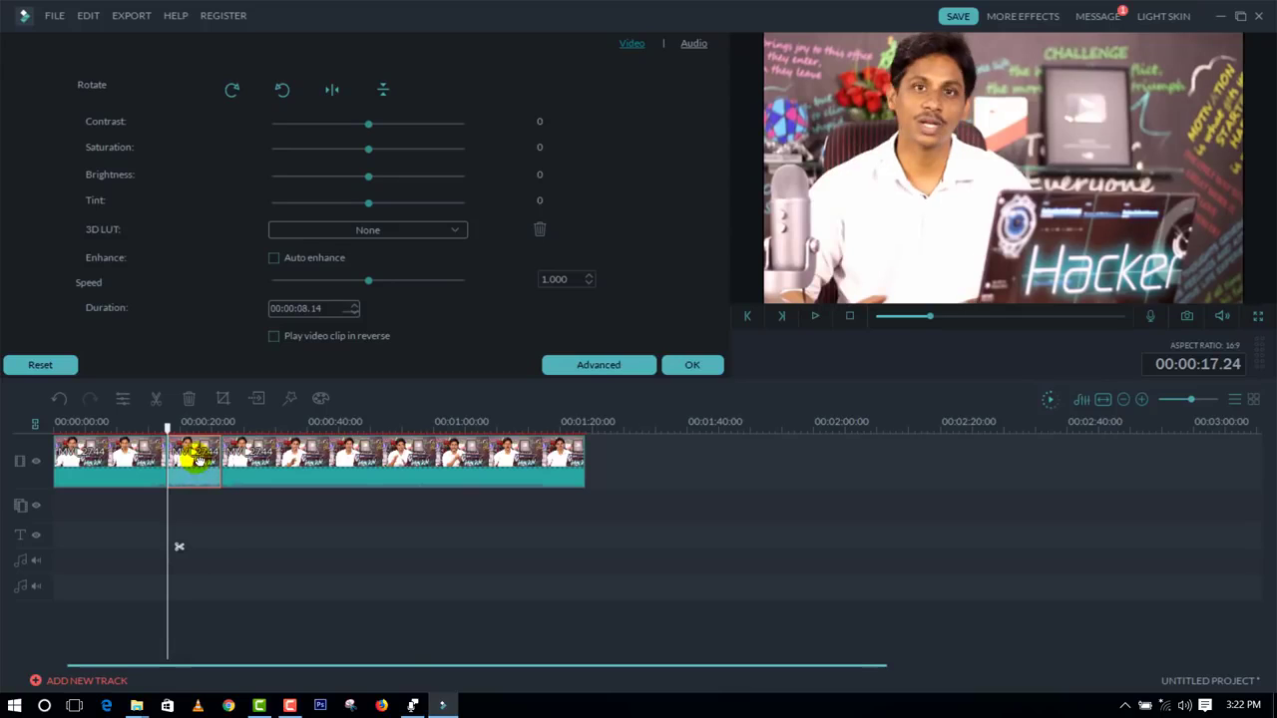
pyautogui.press('Delete')
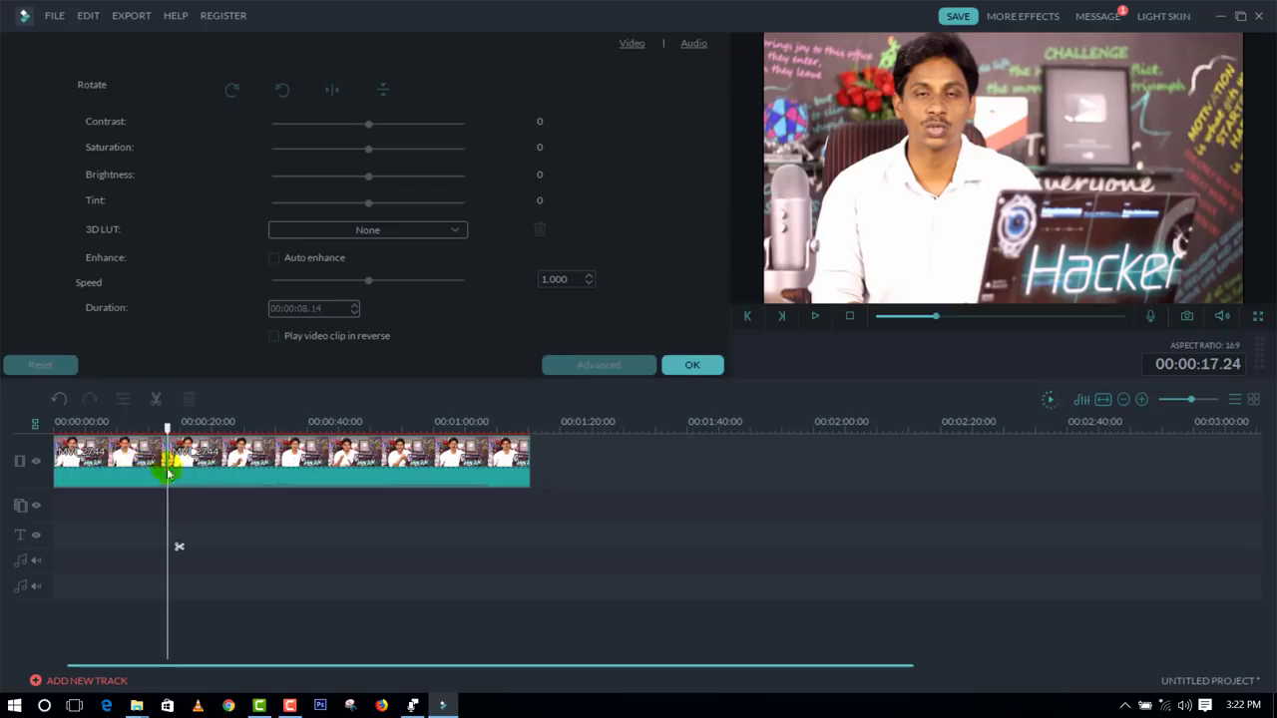
pyautogui.hotkey('ctrl', 'z')
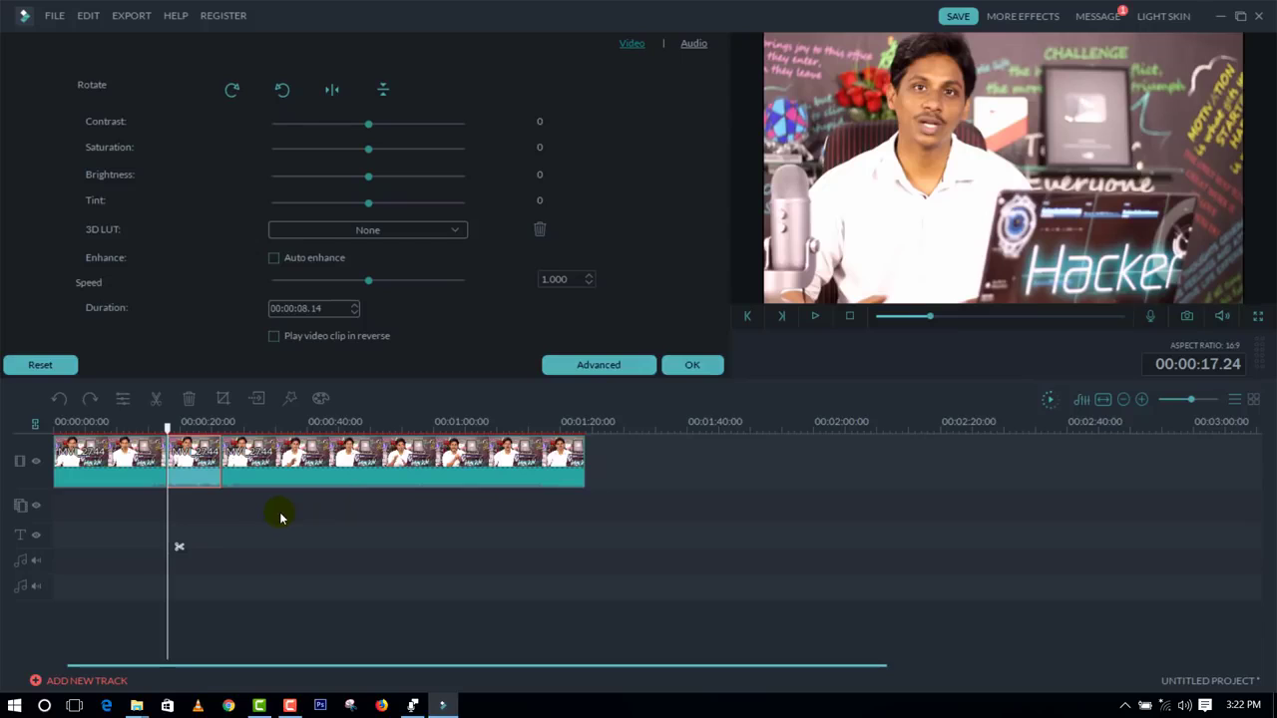
# Step: Delete the first section of the video, before the cut at 00:00:17.24
pyautogui.click(280, 520)
pyautogui.moveTo(168, 428); pyautogui.dragTo(146, 466)
pyautogui.click(147, 466)
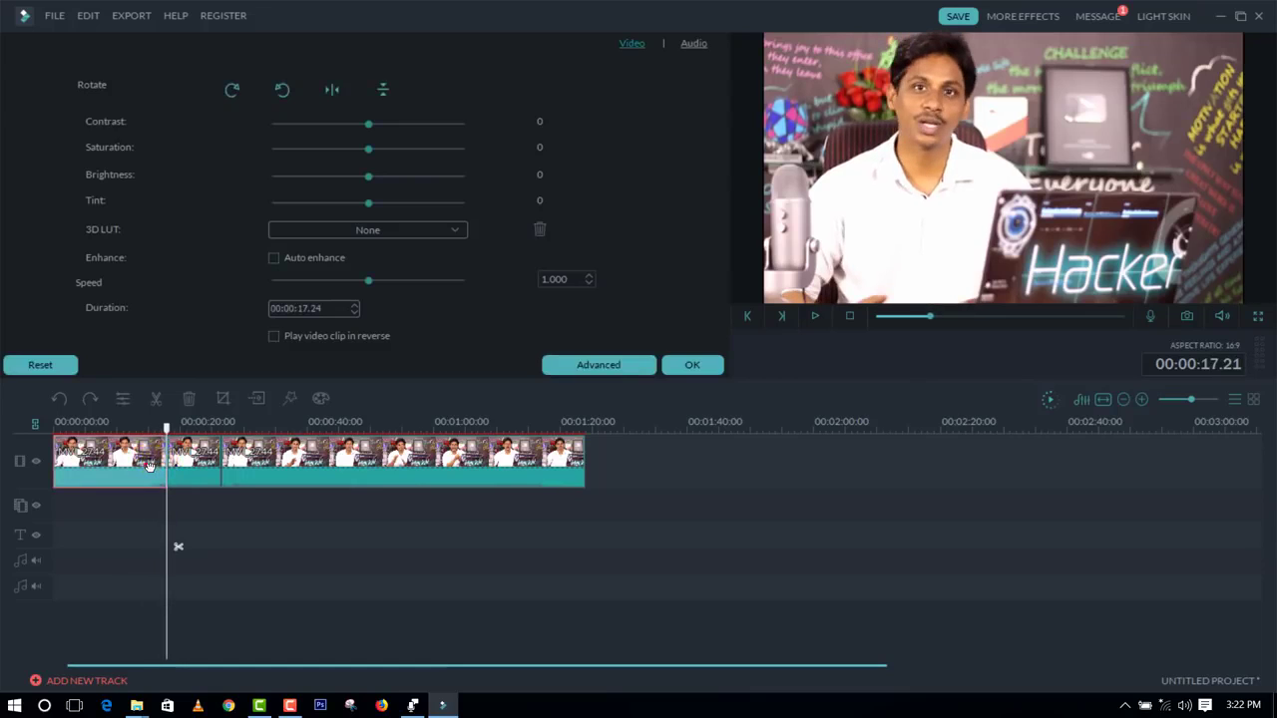
pyautogui.press('Delete')
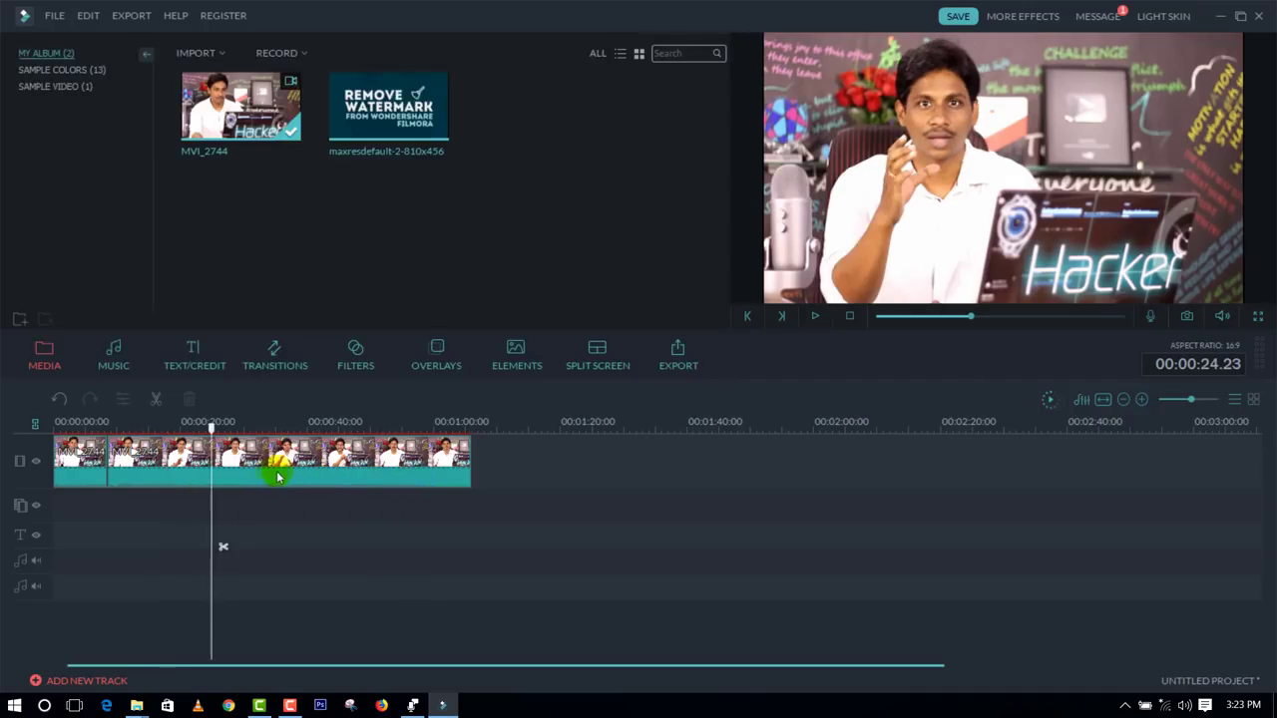
# Step: Detach the audio from the longer second clip and delete the detached audio
pyautogui.rightClick(280, 477)
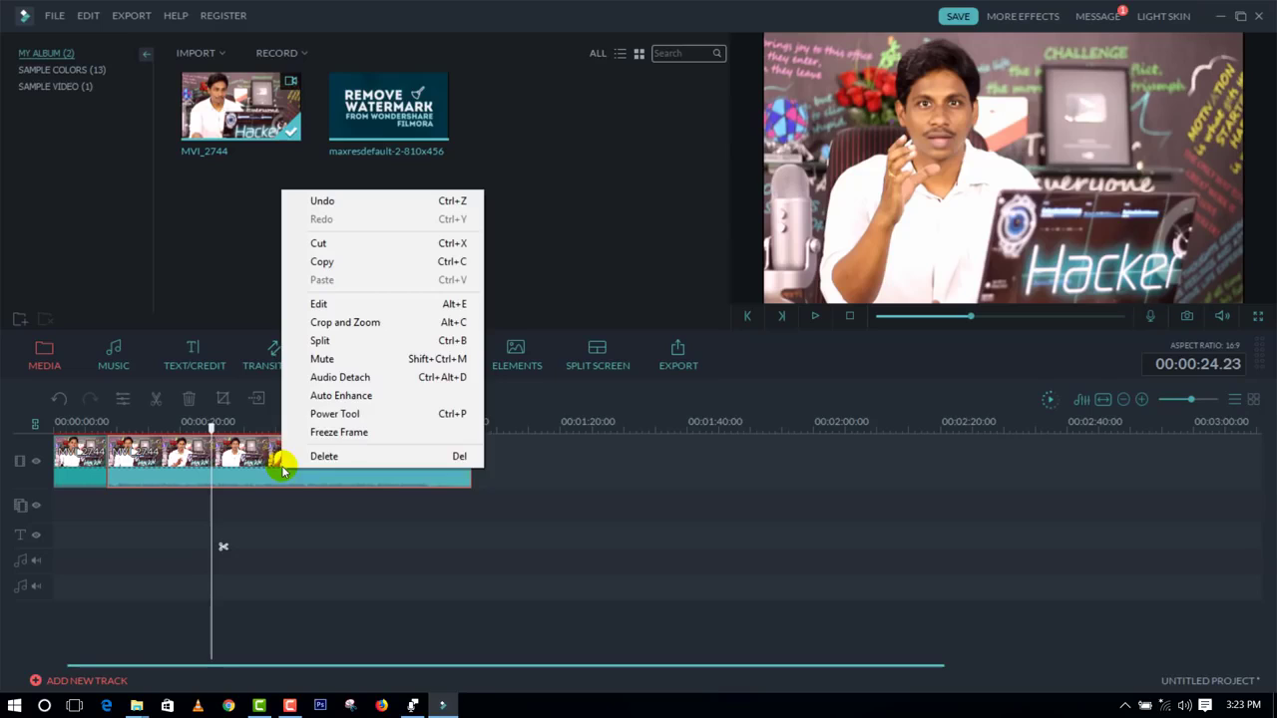
pyautogui.click(339, 377)
pyautogui.click(242, 561)
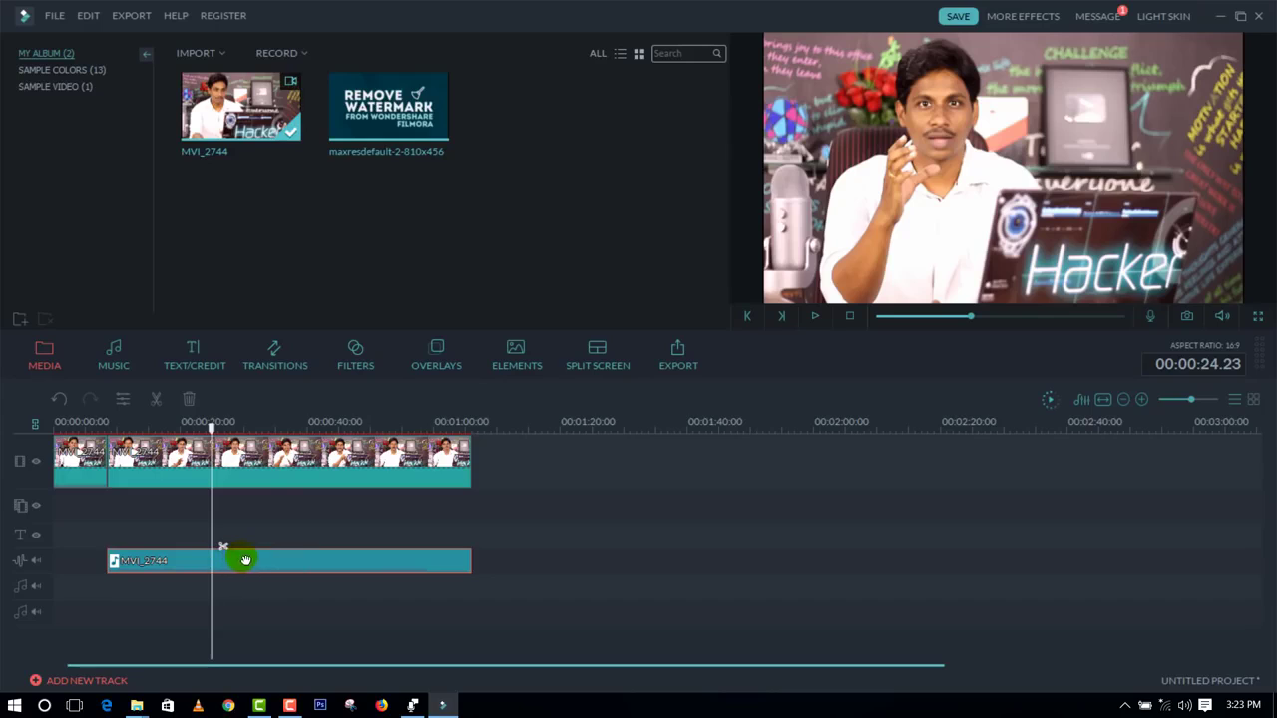
pyautogui.click(85, 483)
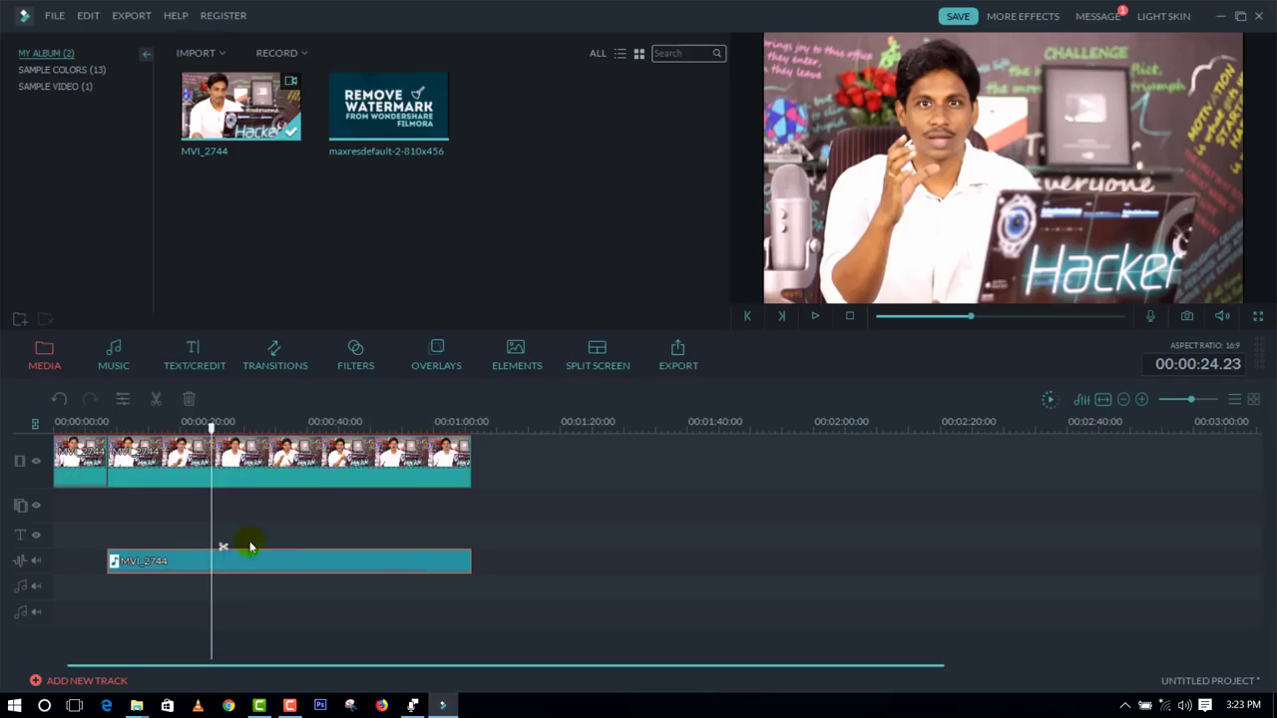
pyautogui.press('Delete')
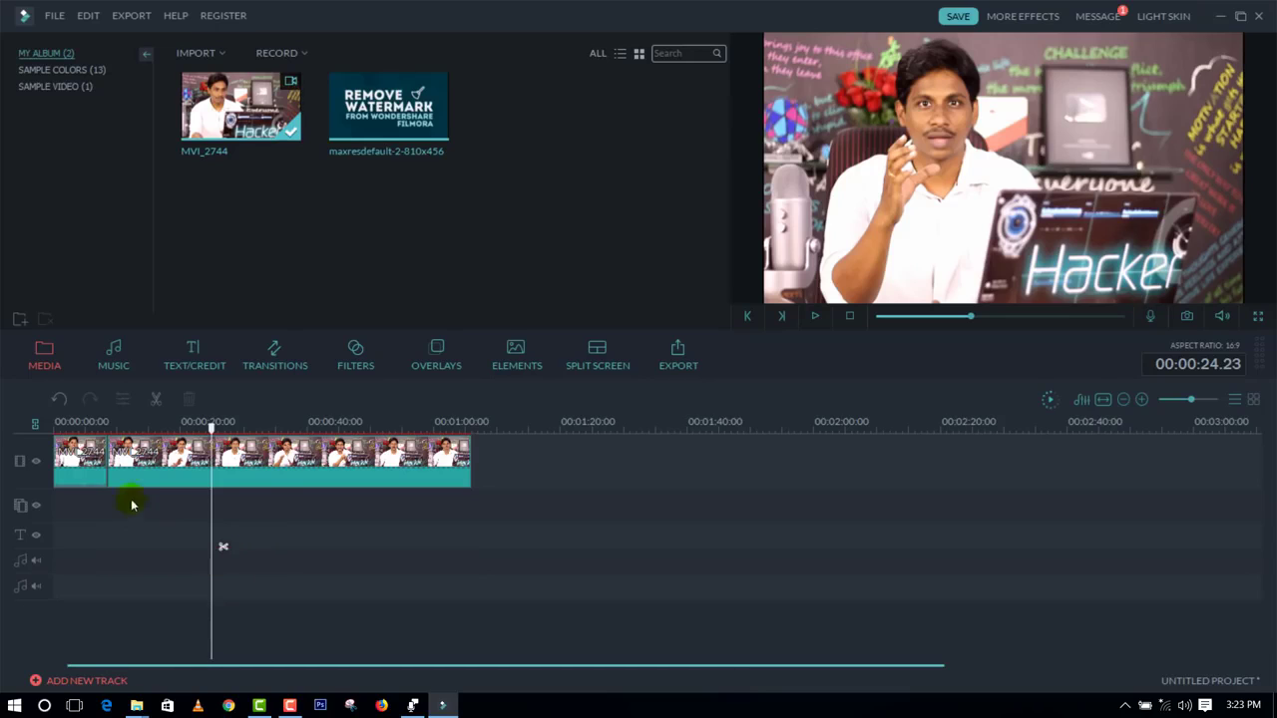
# Step: Detach the audio from the short first clip and remove it from the audio track
pyautogui.rightClick(83, 468)
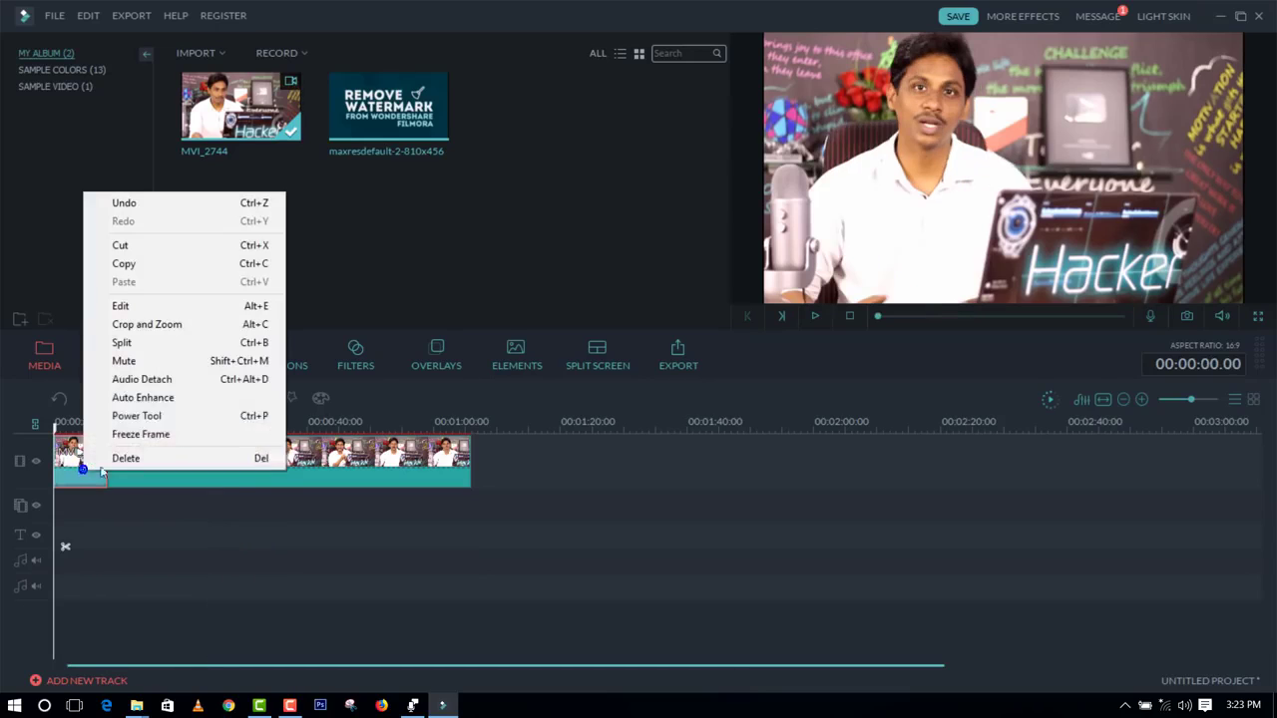
pyautogui.click(148, 384)
pyautogui.press('Delete')
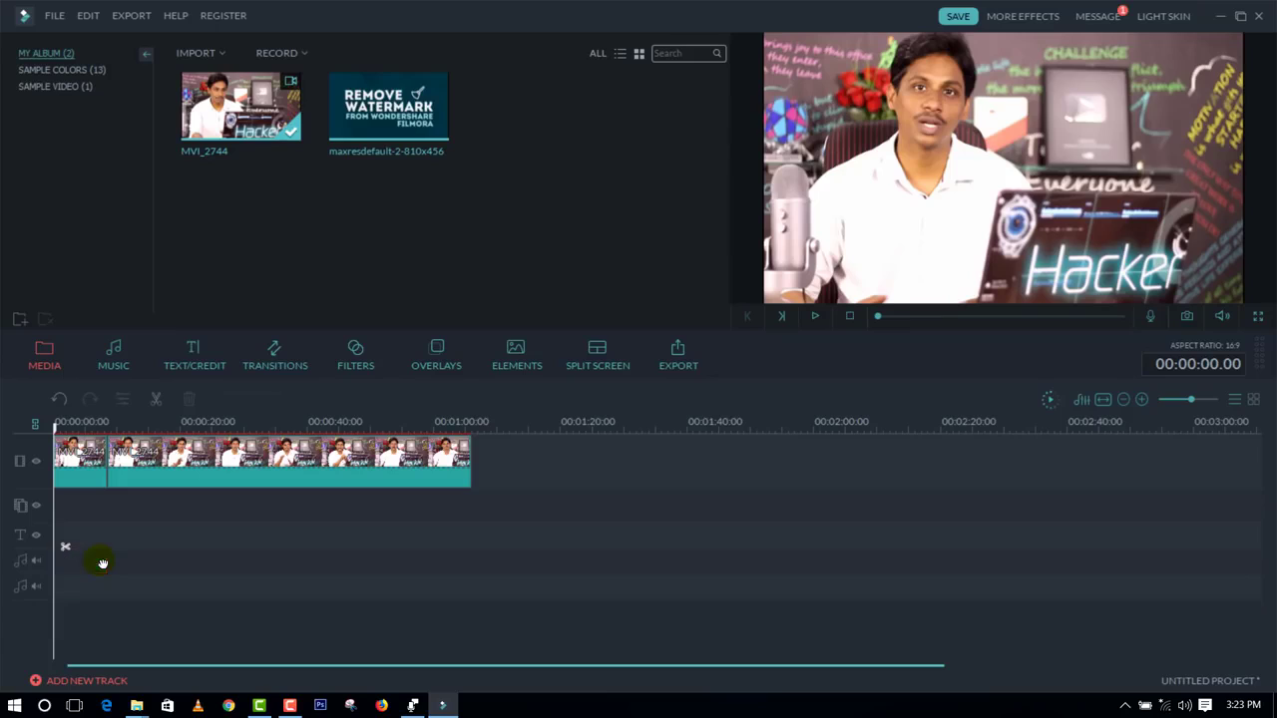
# Step: Import the Recording audio file from the Desktop into the media album
pyautogui.rightClick(210, 224)
pyautogui.click(193, 193)
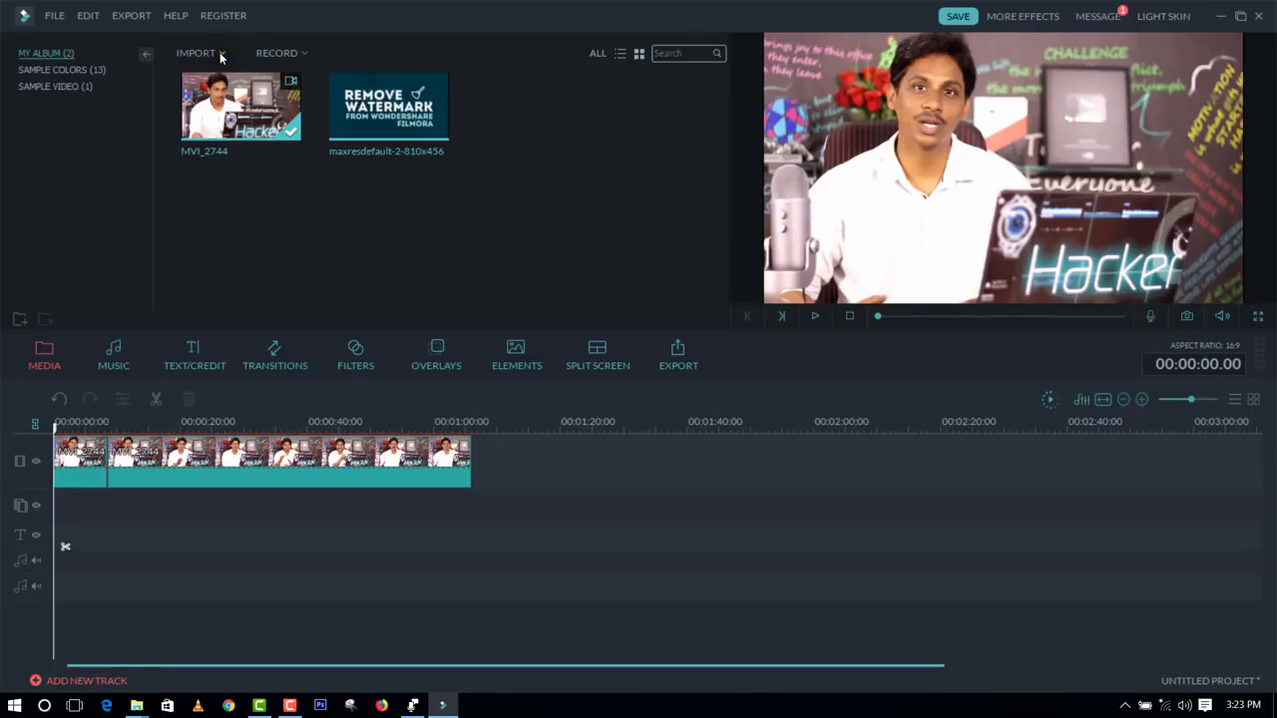
pyautogui.click(220, 55)
pyautogui.click(239, 70)
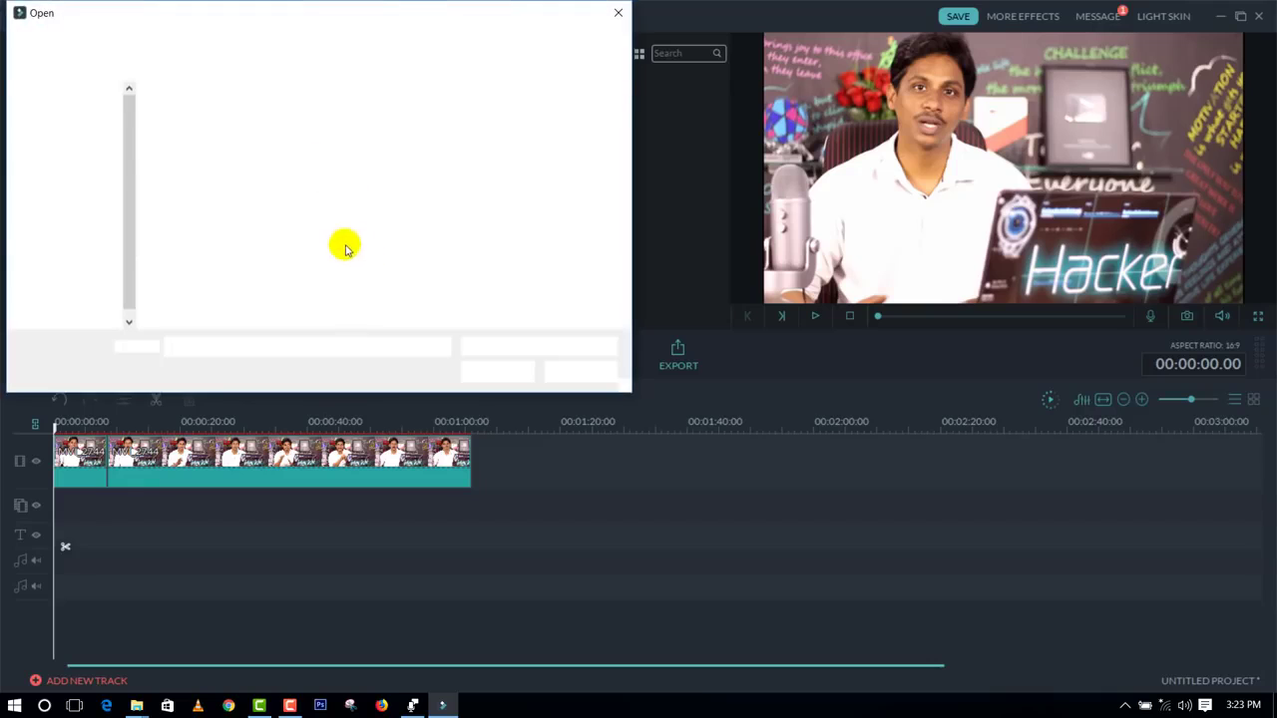
pyautogui.click(68, 144)
pyautogui.doubleClick(381, 271)
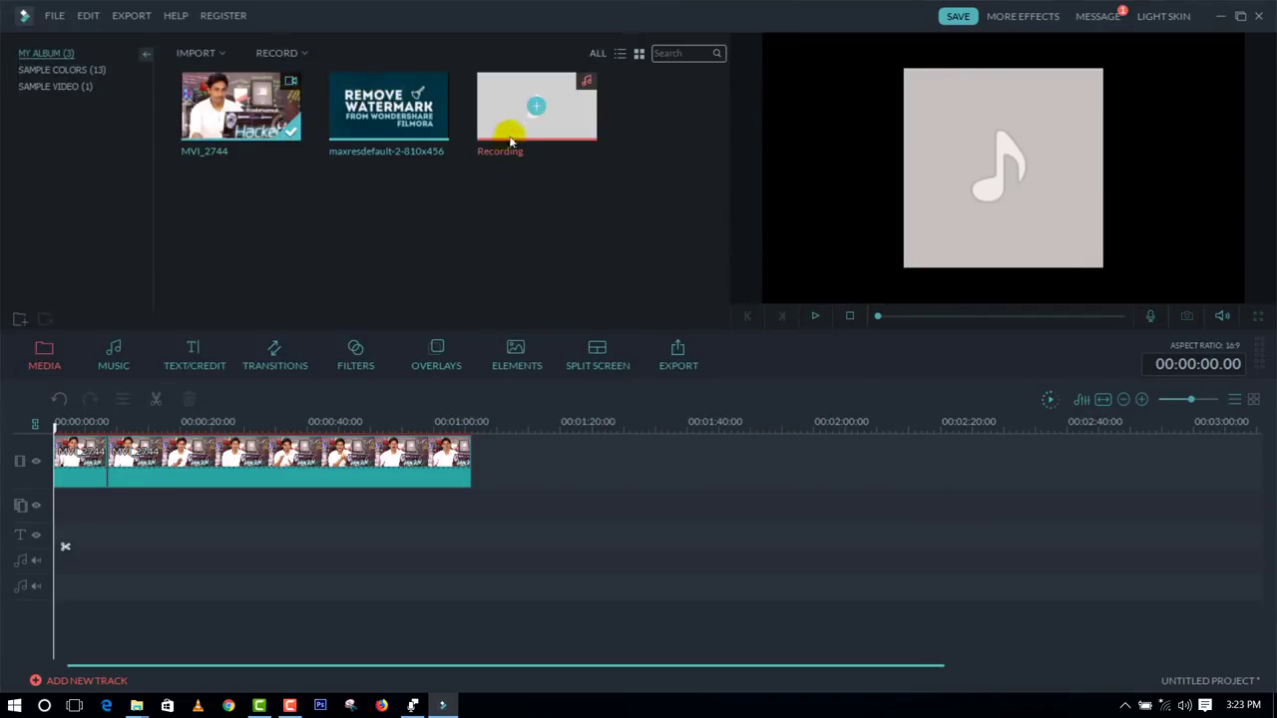
# Step: Place the Recording audio on the first audio track at the start of the timeline and scrub through the video above it
pyautogui.moveTo(522, 122); pyautogui.dragTo(160, 563)
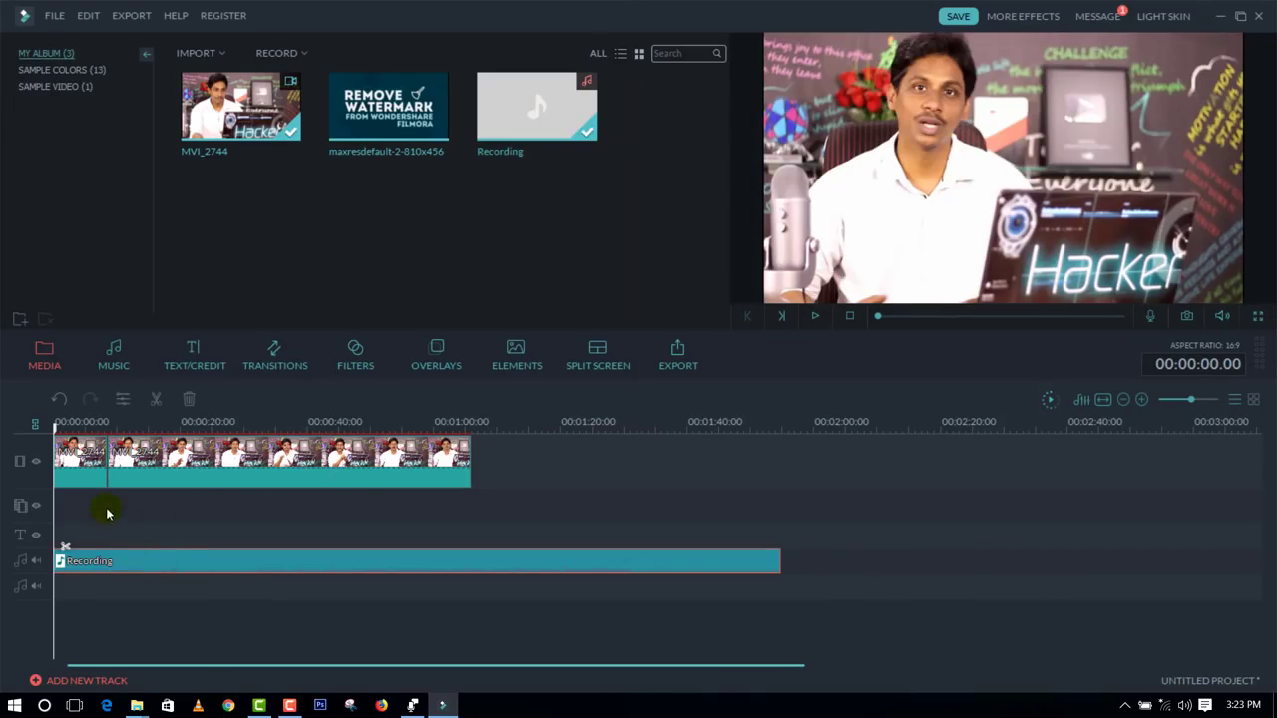
pyautogui.click(90, 425)
pyautogui.moveTo(93, 434); pyautogui.dragTo(227, 448)
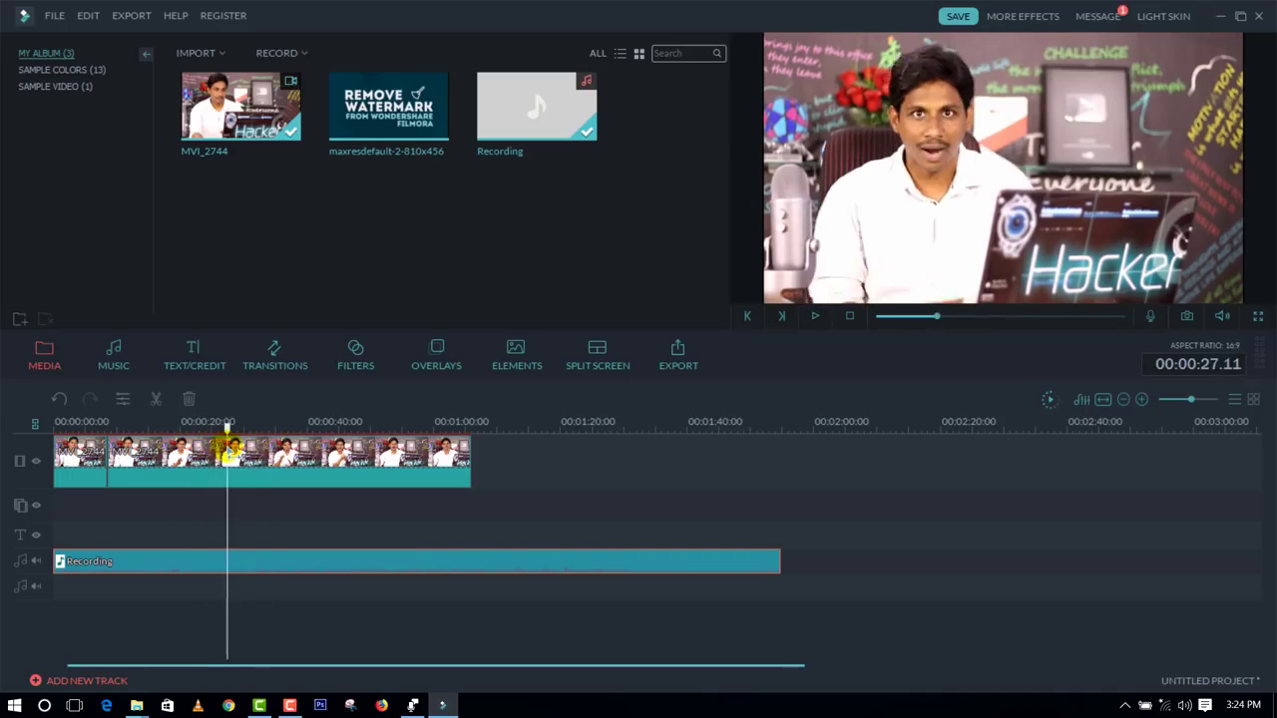
pyautogui.click(241, 549)
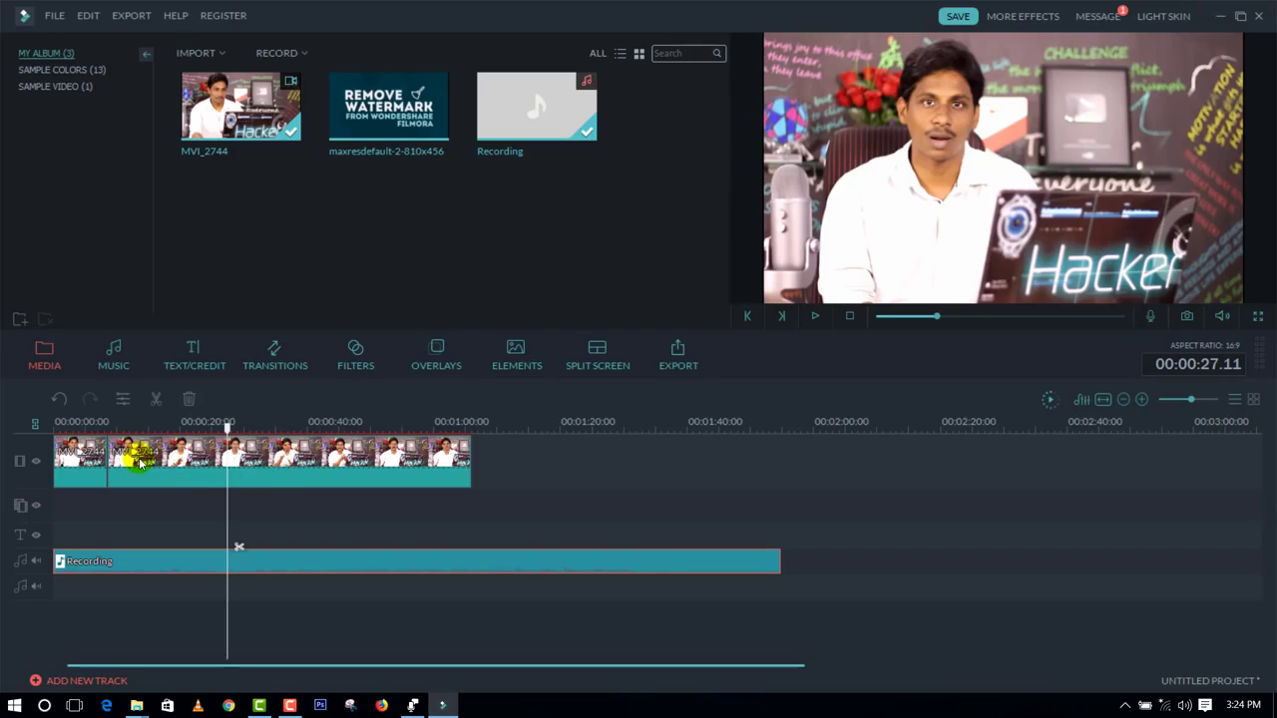
pyautogui.moveTo(230, 433); pyautogui.dragTo(159, 428)
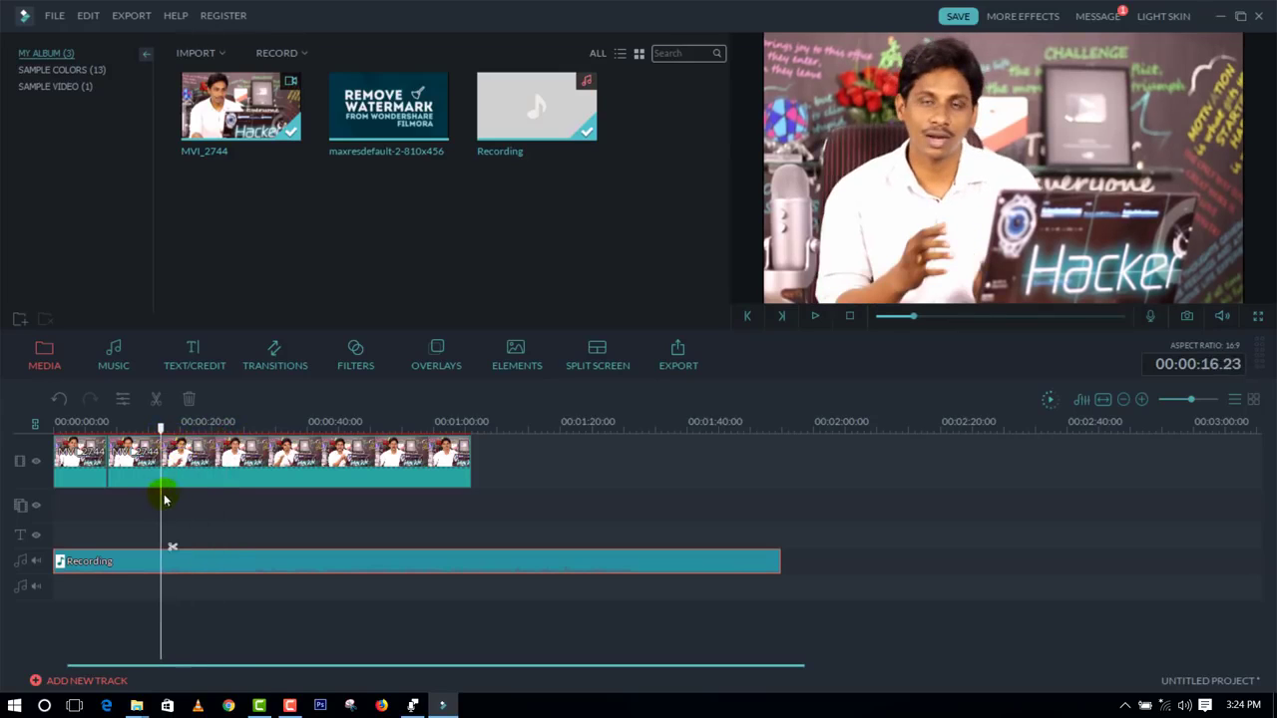
pyautogui.click(208, 561)
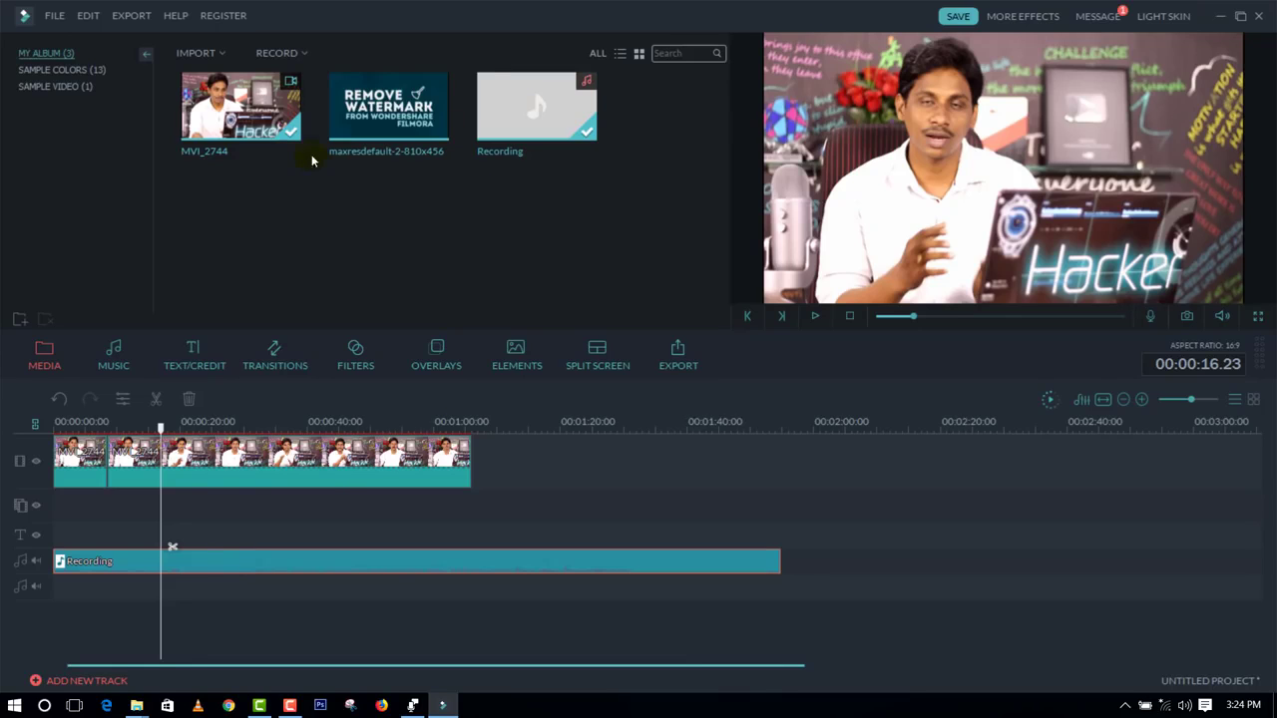
# Step: Import the maxresdefault image from the Desktop into the media album
pyautogui.click(209, 52)
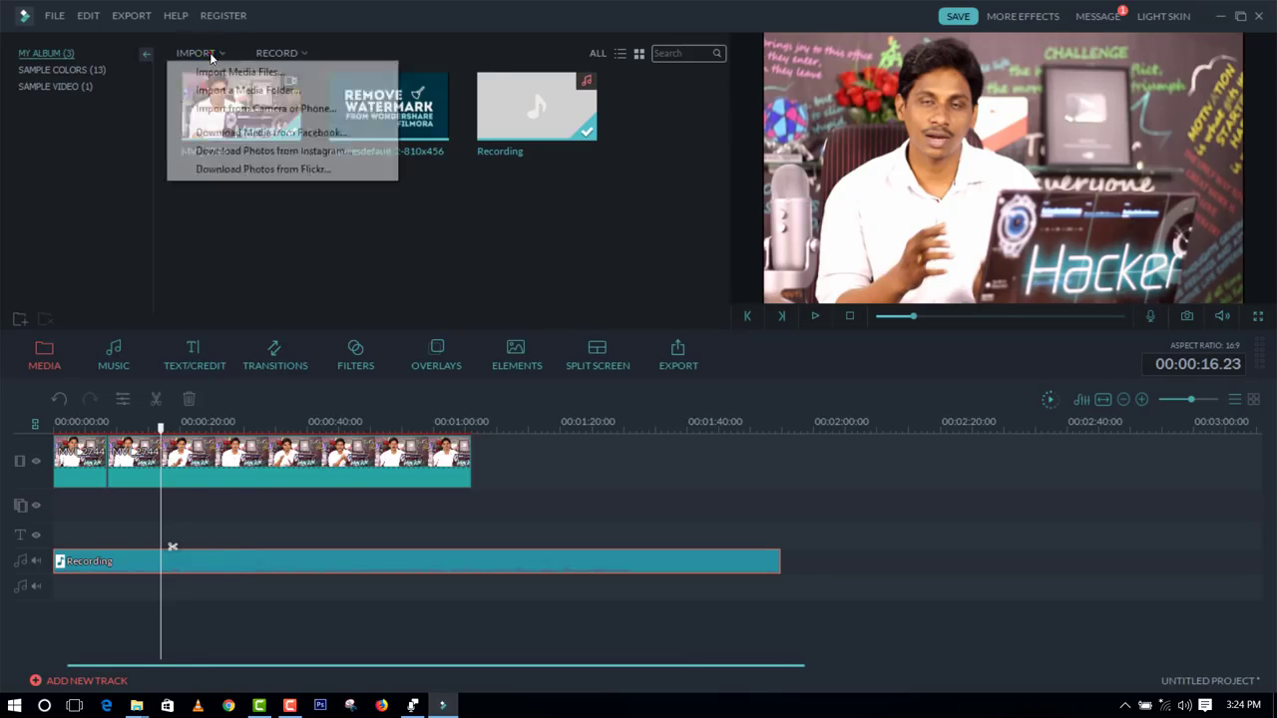
pyautogui.click(242, 77)
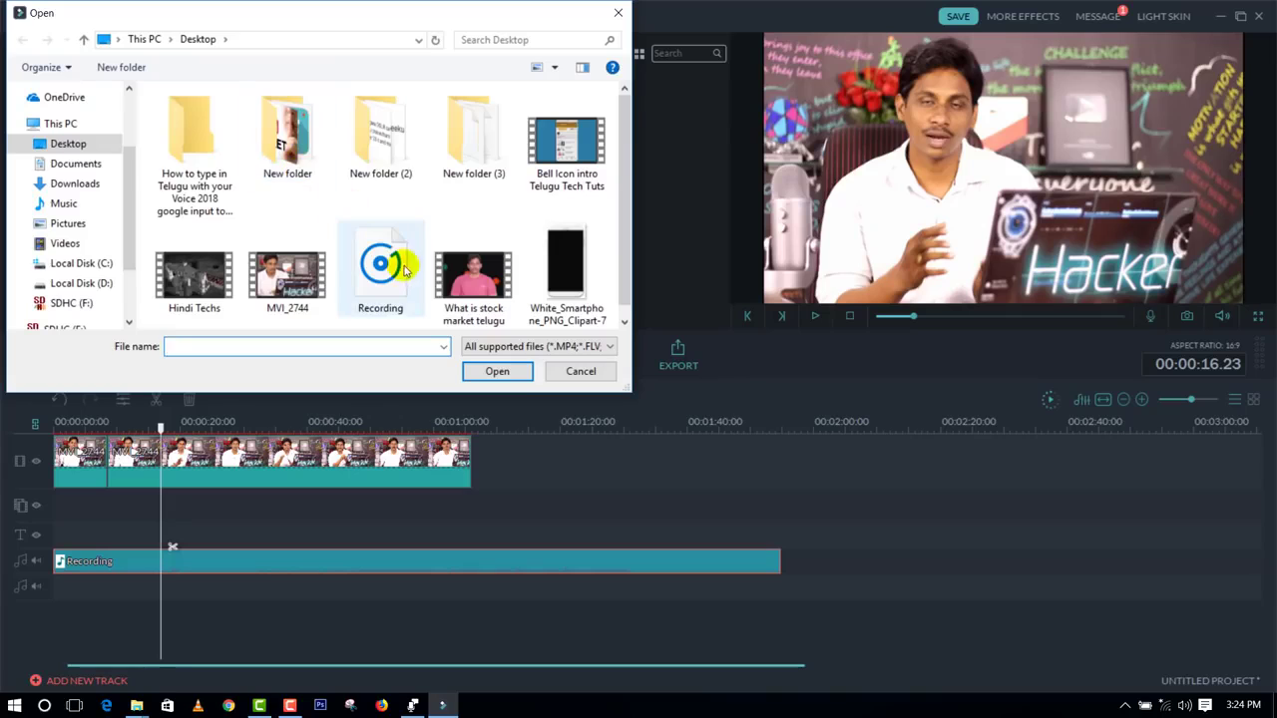
pyautogui.doubleClick(287, 140)
pyautogui.click(299, 145)
pyautogui.doubleClick(315, 142)
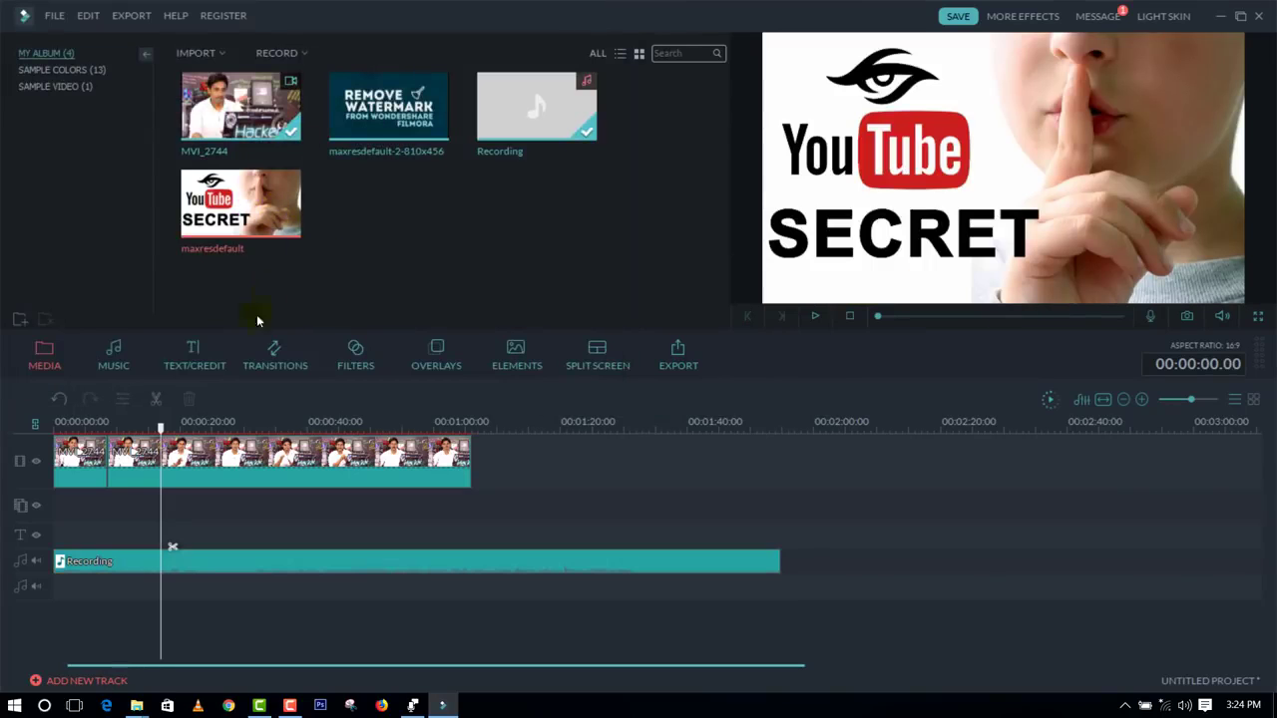
# Step: Add the maxresdefault image between the two video clips and move it to the end of the video track
pyautogui.moveTo(233, 210)
pyautogui.mouseDown()
pyautogui.moveTo(199, 558)
pyautogui.moveTo(166, 513)
pyautogui.moveTo(176, 457)
pyautogui.mouseUp()
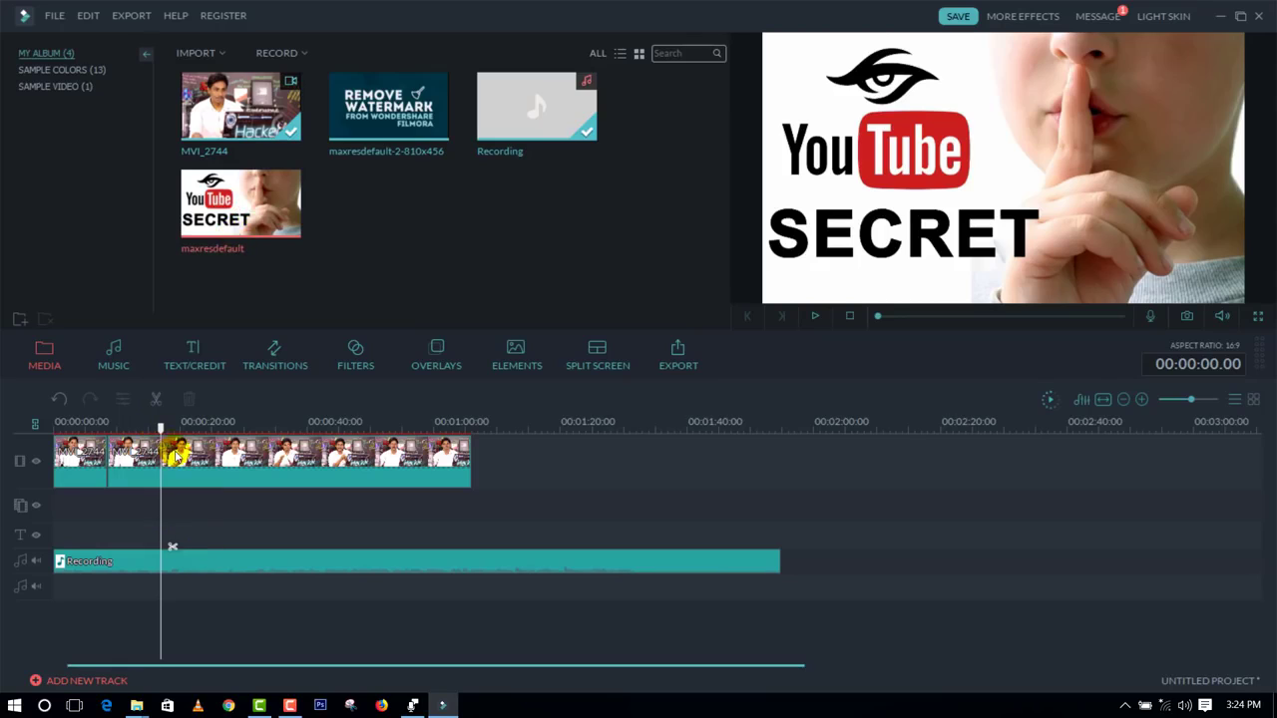
pyautogui.moveTo(240, 208)
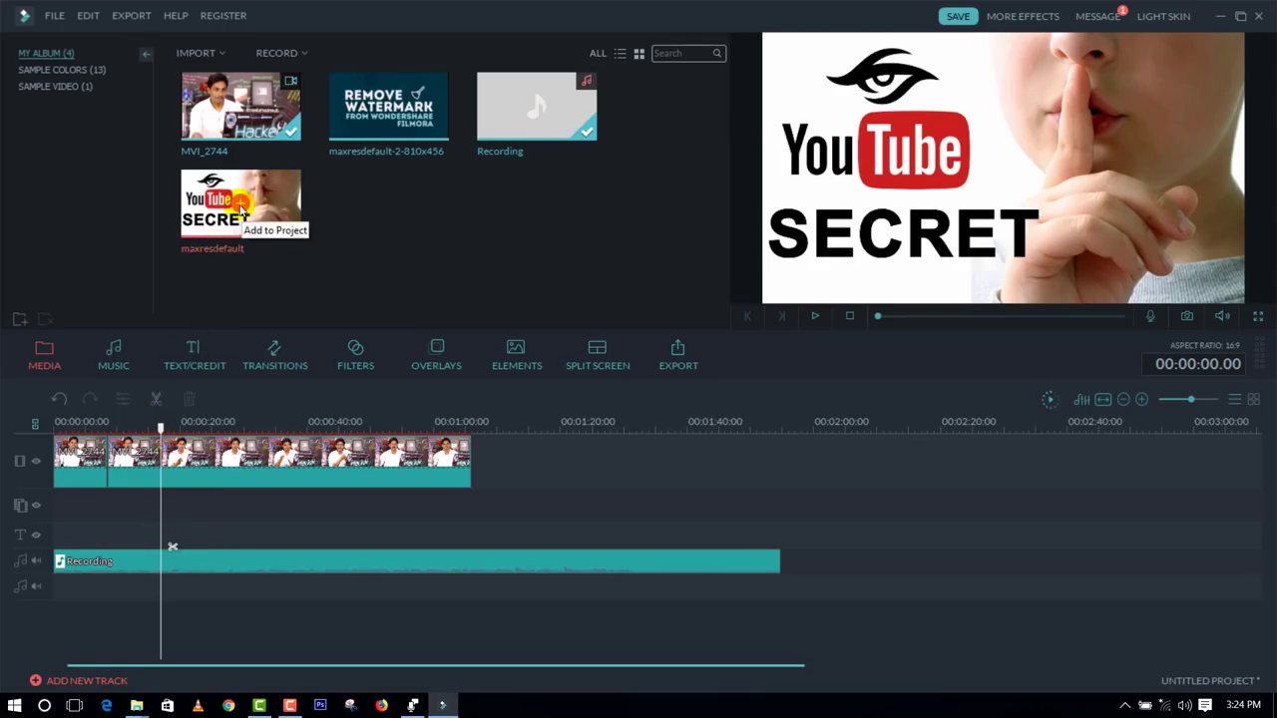
pyautogui.click(240, 208)
pyautogui.click(125, 465)
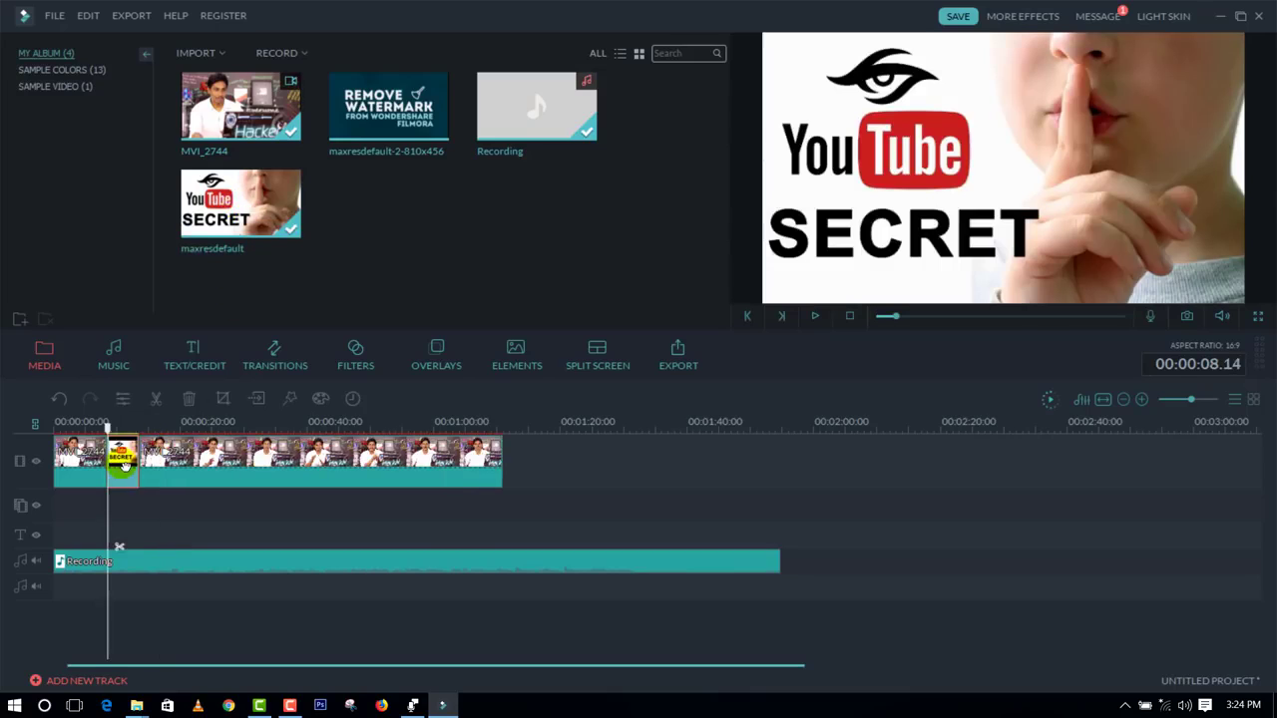
pyautogui.press('Delete')
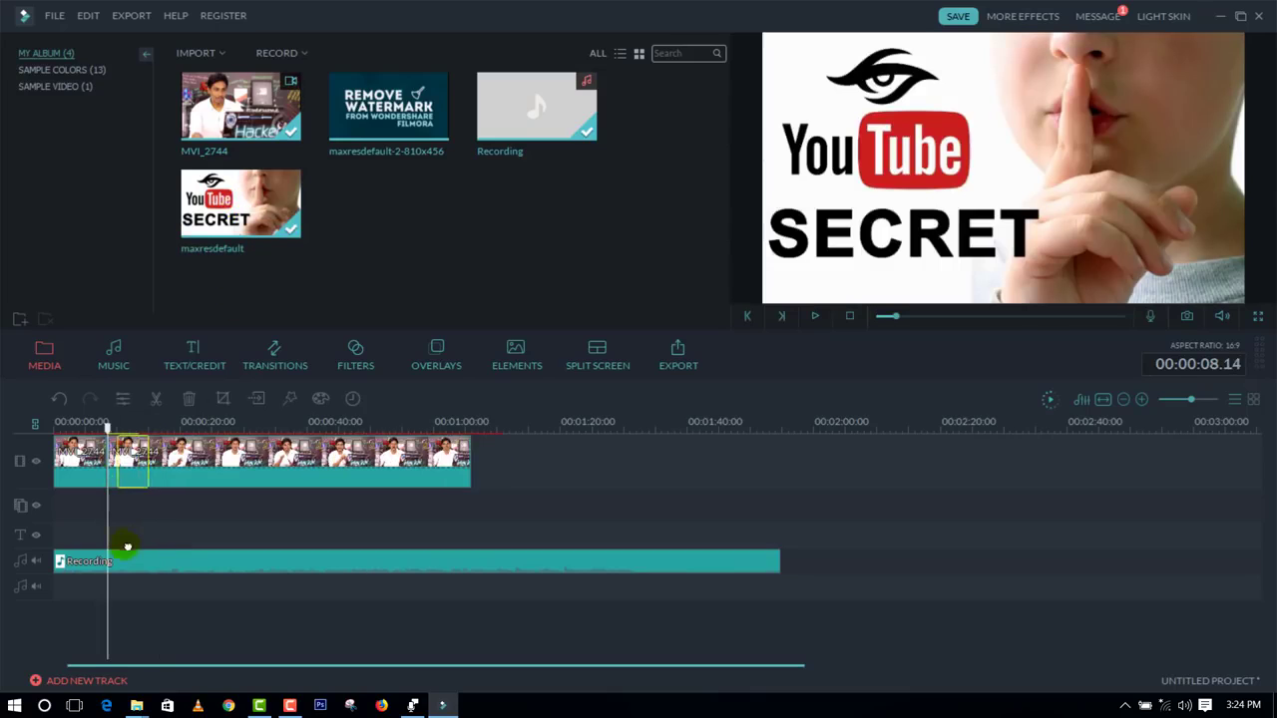
pyautogui.moveTo(136, 560); pyautogui.dragTo(510, 499)
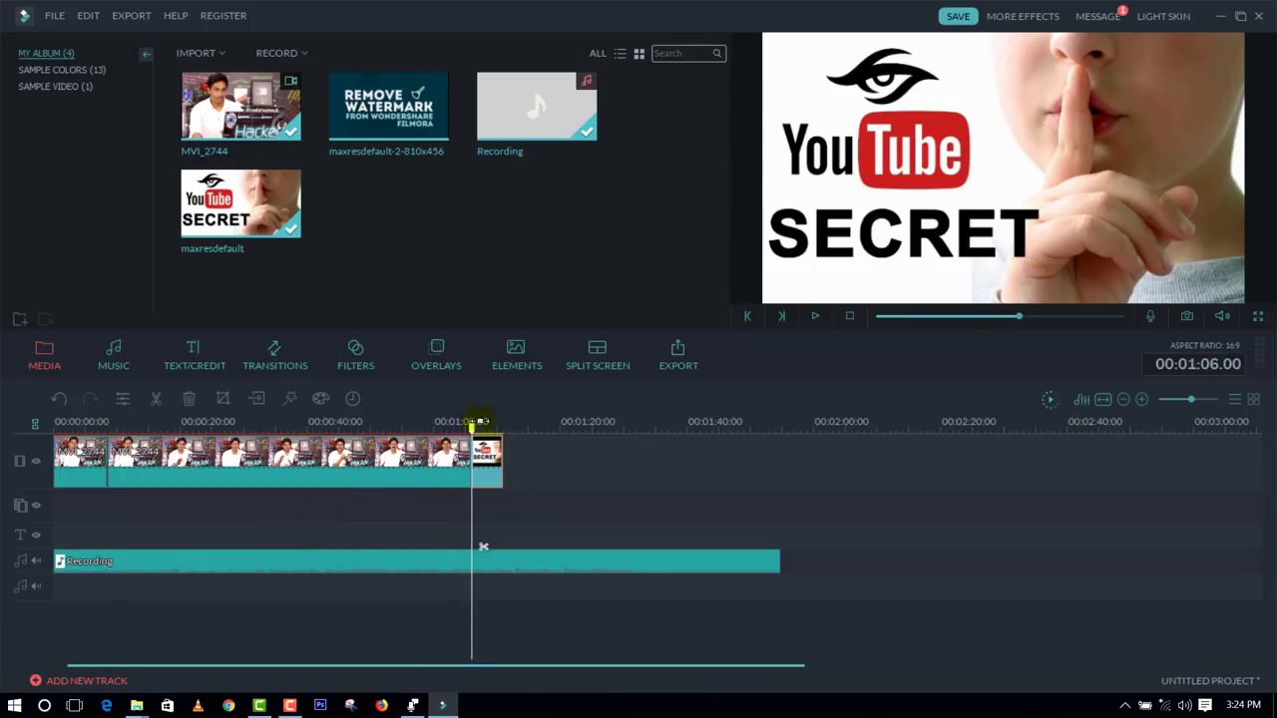
# Step: Preview the image at the end of the video and delete it from the timeline
pyautogui.click(815, 317)
pyautogui.click(489, 458)
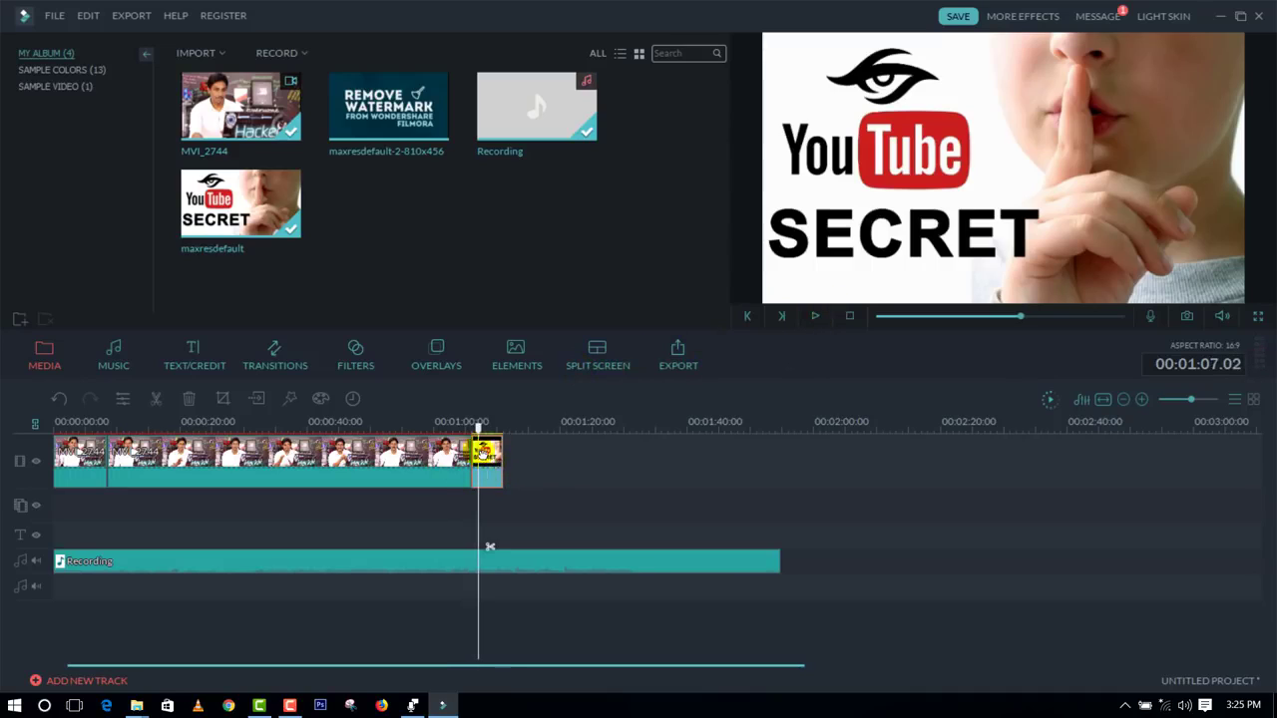
pyautogui.rightClick(486, 453)
pyautogui.click(509, 437)
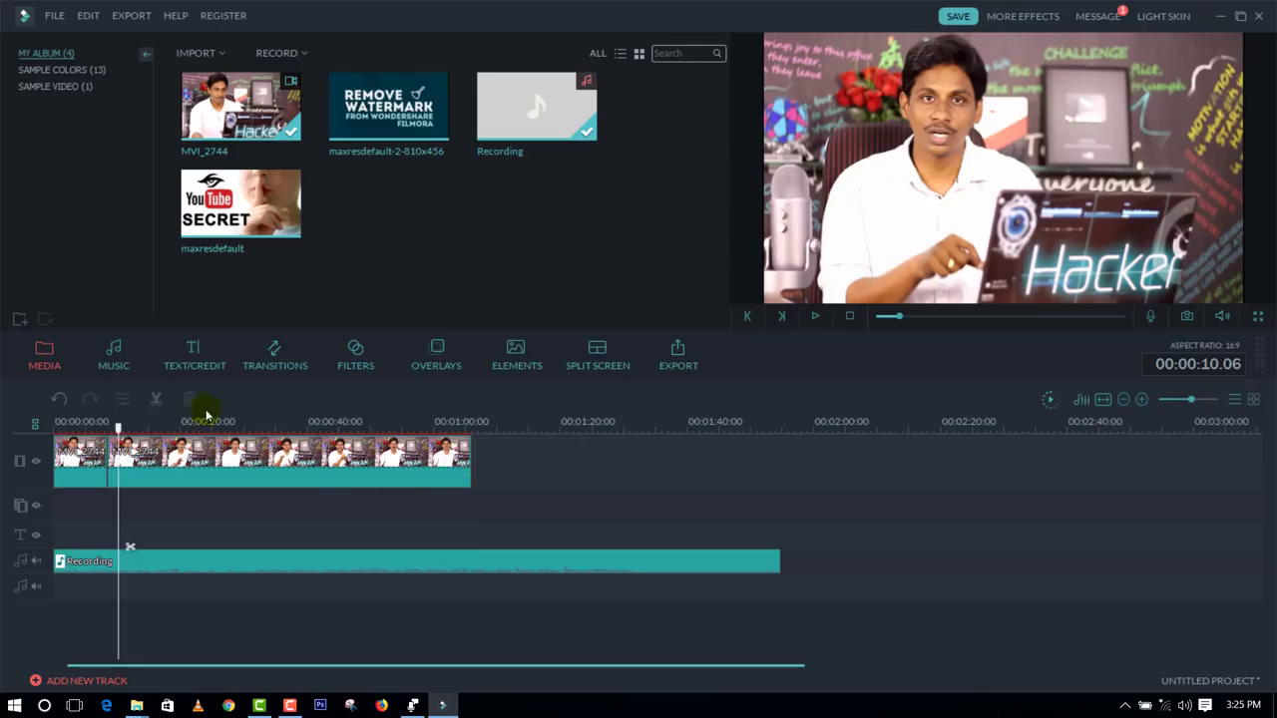
# Step: Insert the Opener 1 title between the two video clips at 00:00:08.14 and play its animation
pyautogui.click(194, 365)
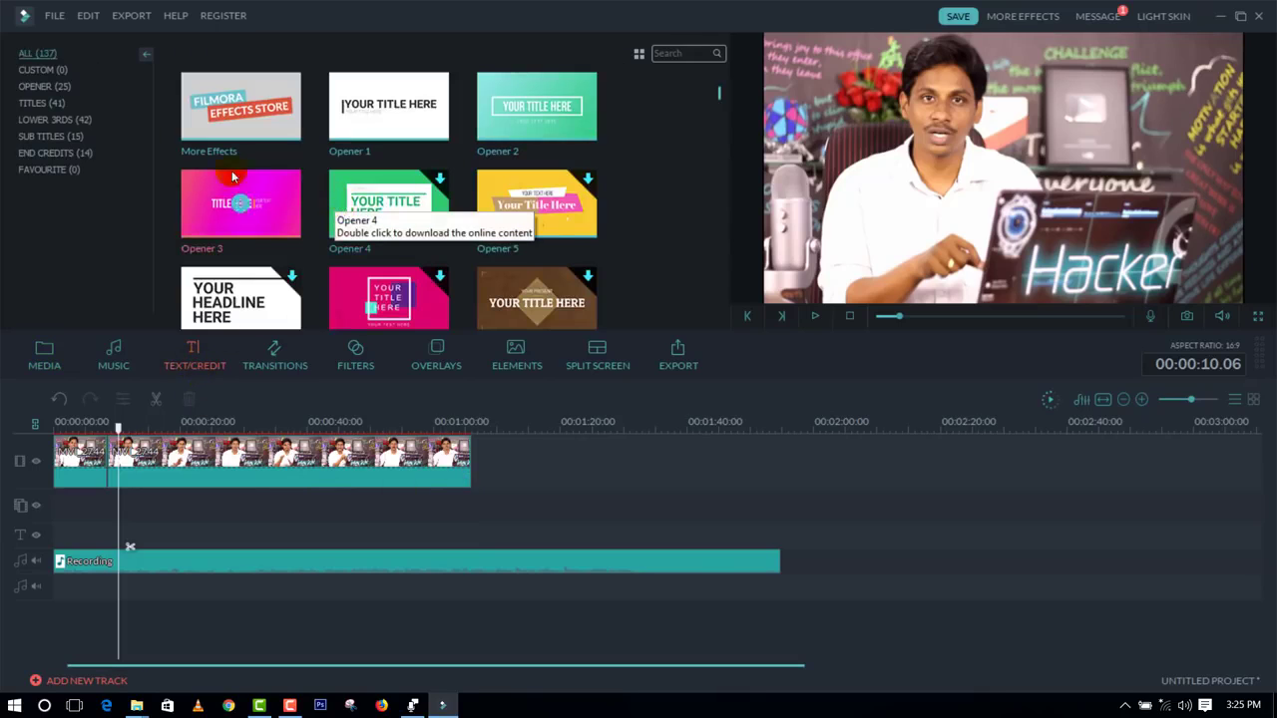
pyautogui.click(385, 108)
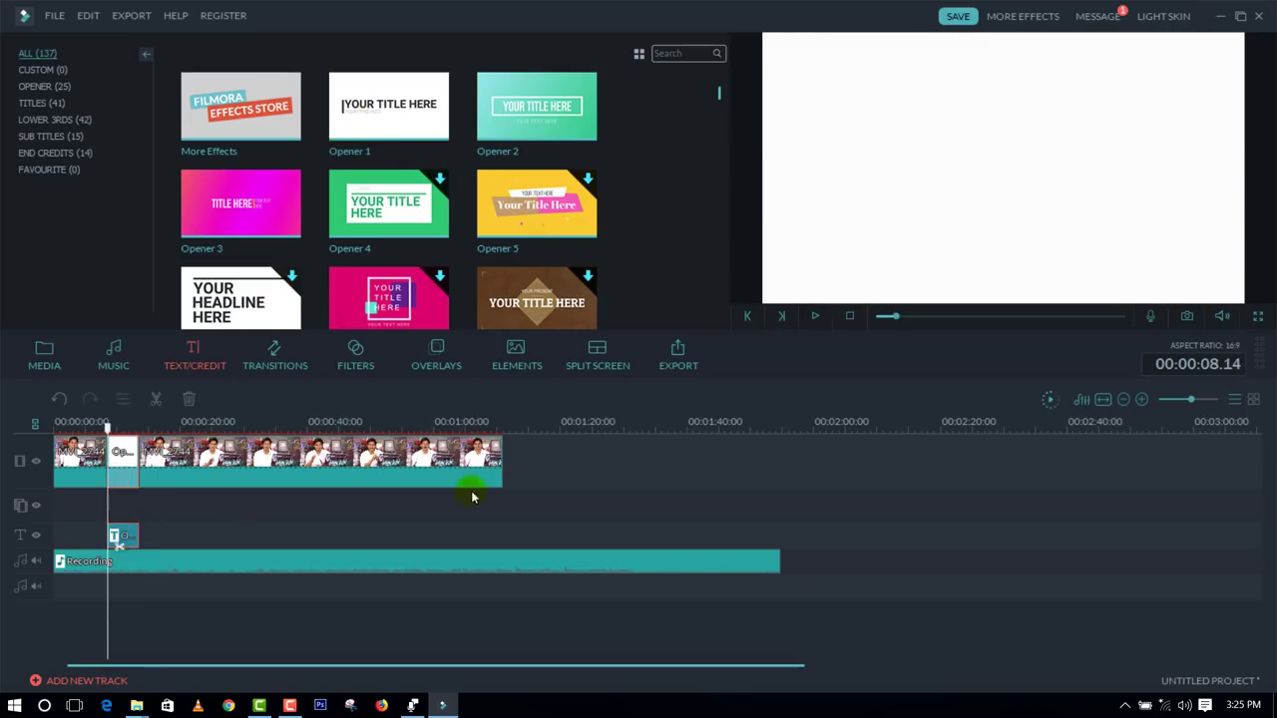
pyautogui.click(812, 317)
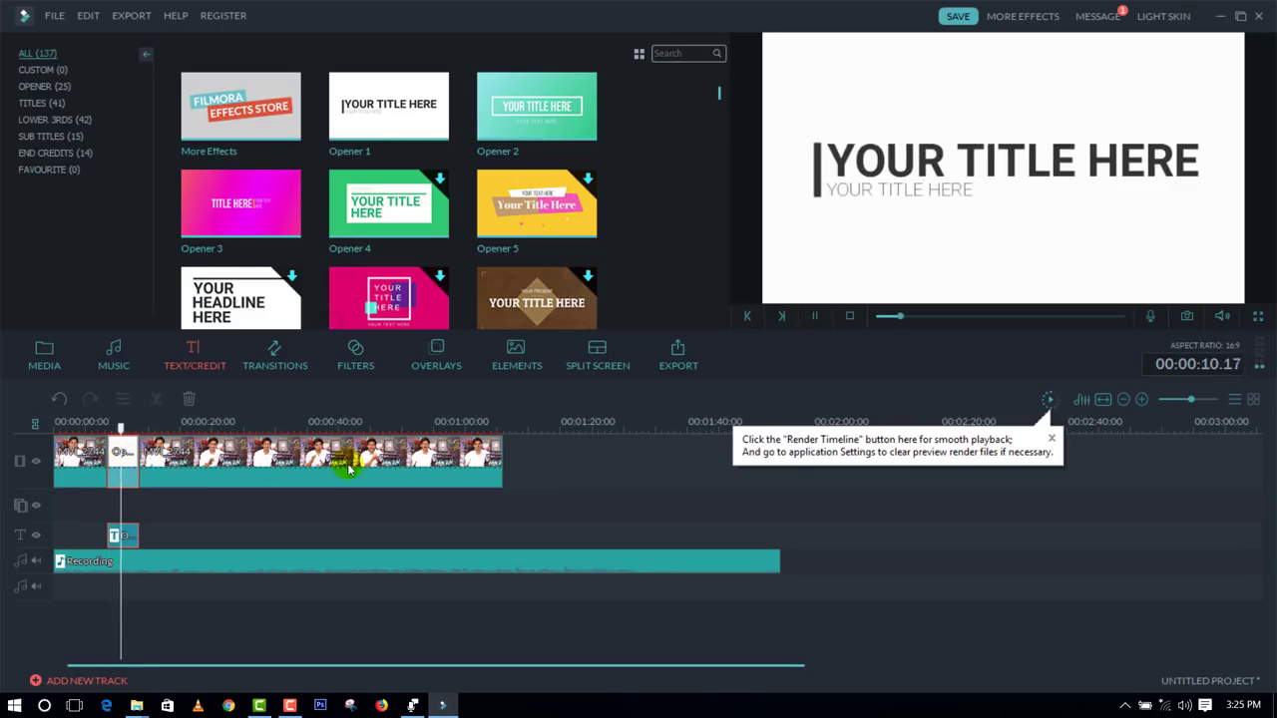
pyautogui.click(814, 317)
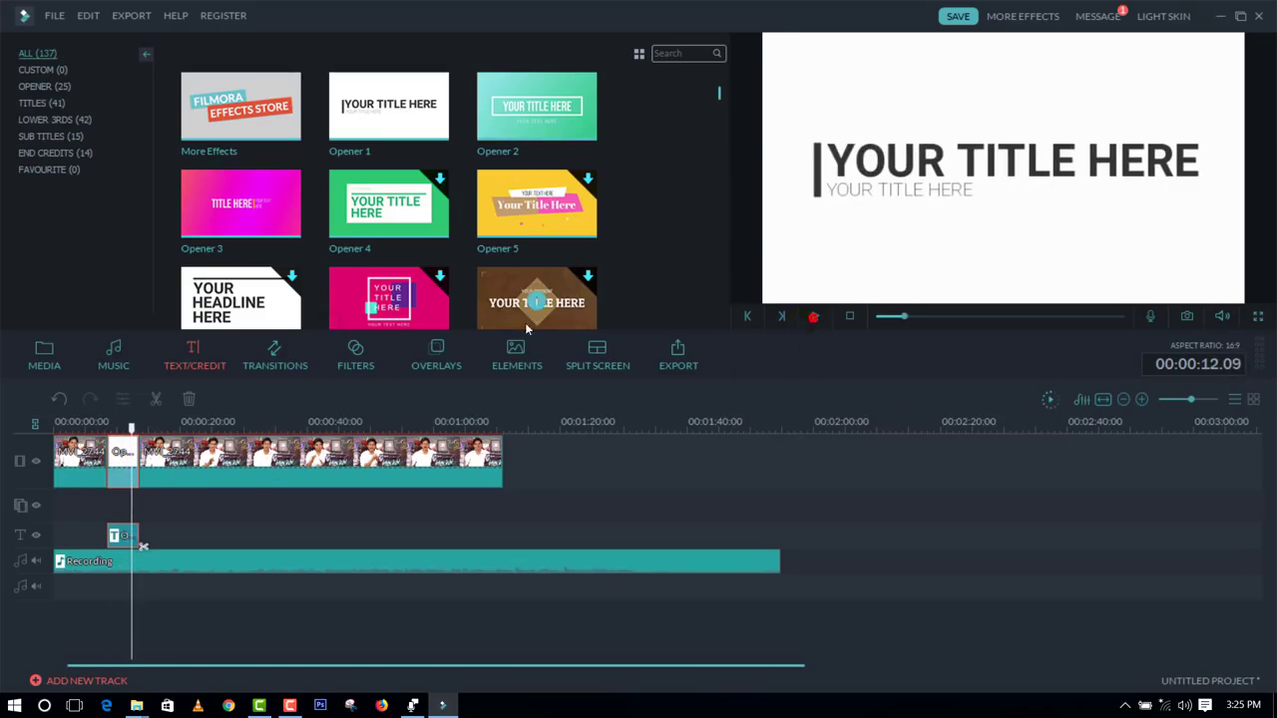
# Step: Change the main line of the opener title to "Telugu Tech Tuts"
pyautogui.doubleClick(914, 163)
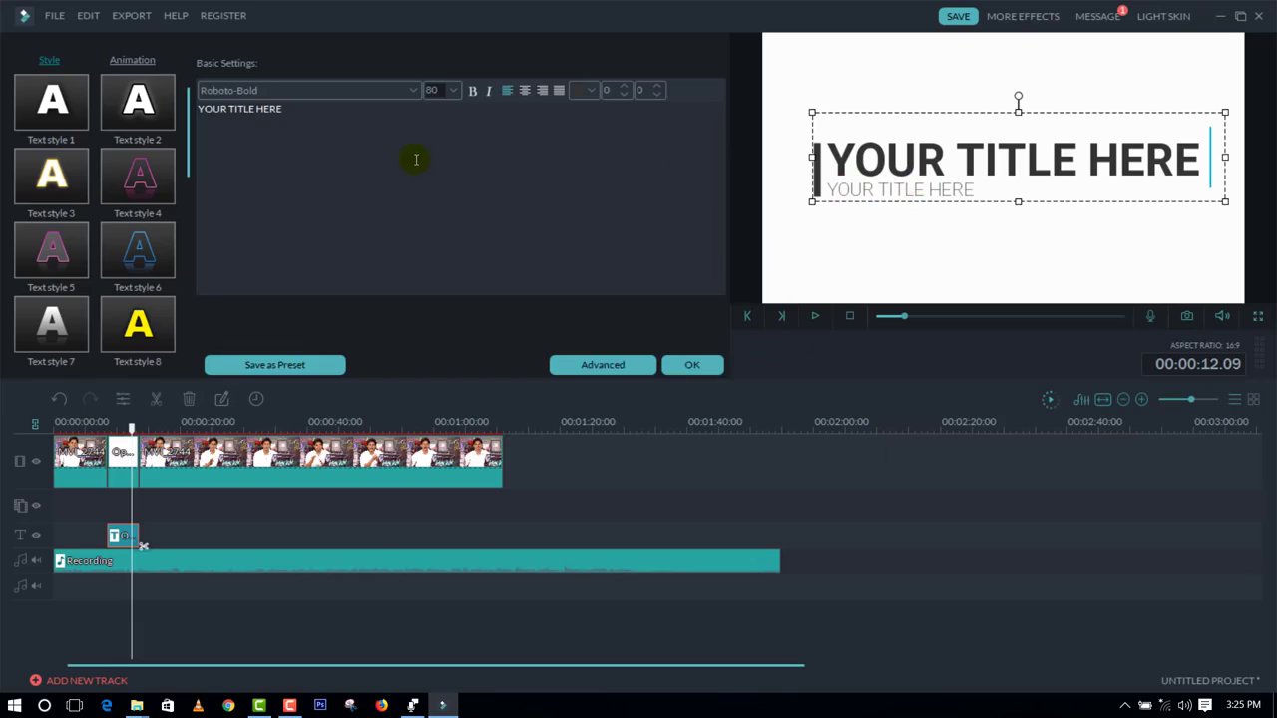
pyautogui.moveTo(335, 116); pyautogui.dragTo(166, 117)
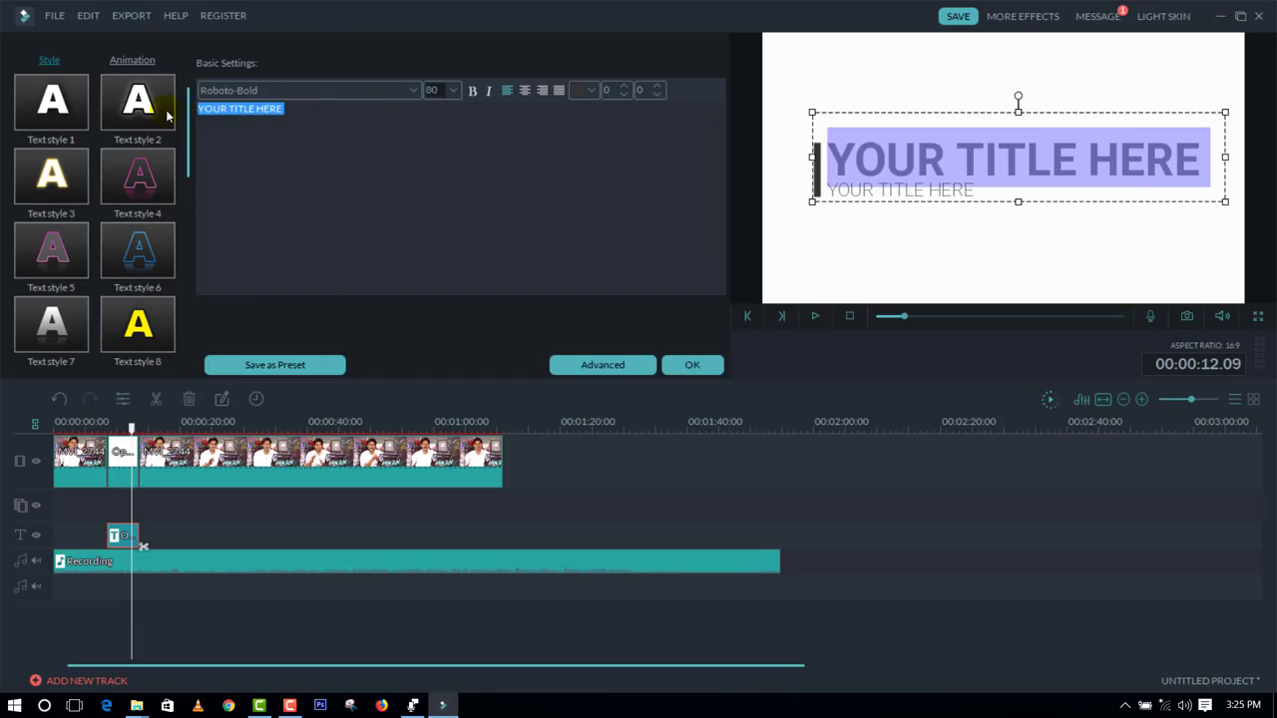
pyautogui.write('Telug')
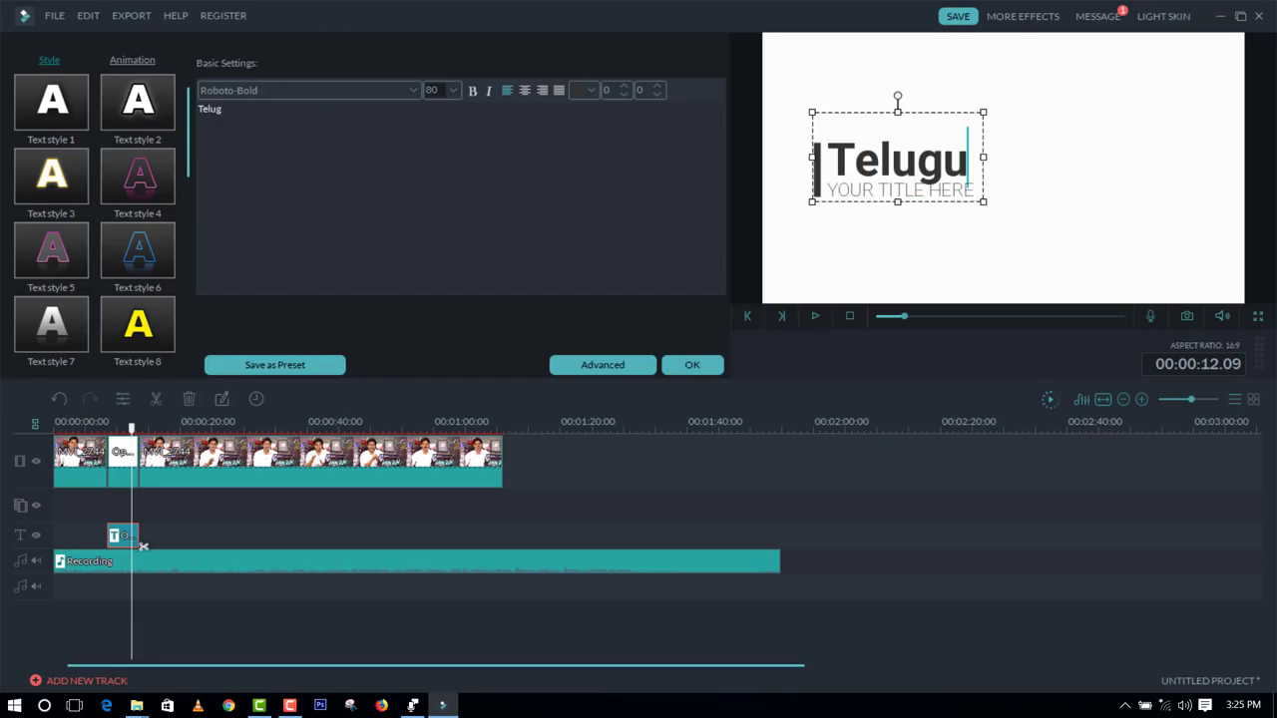
pyautogui.write('u Tech Tuts')
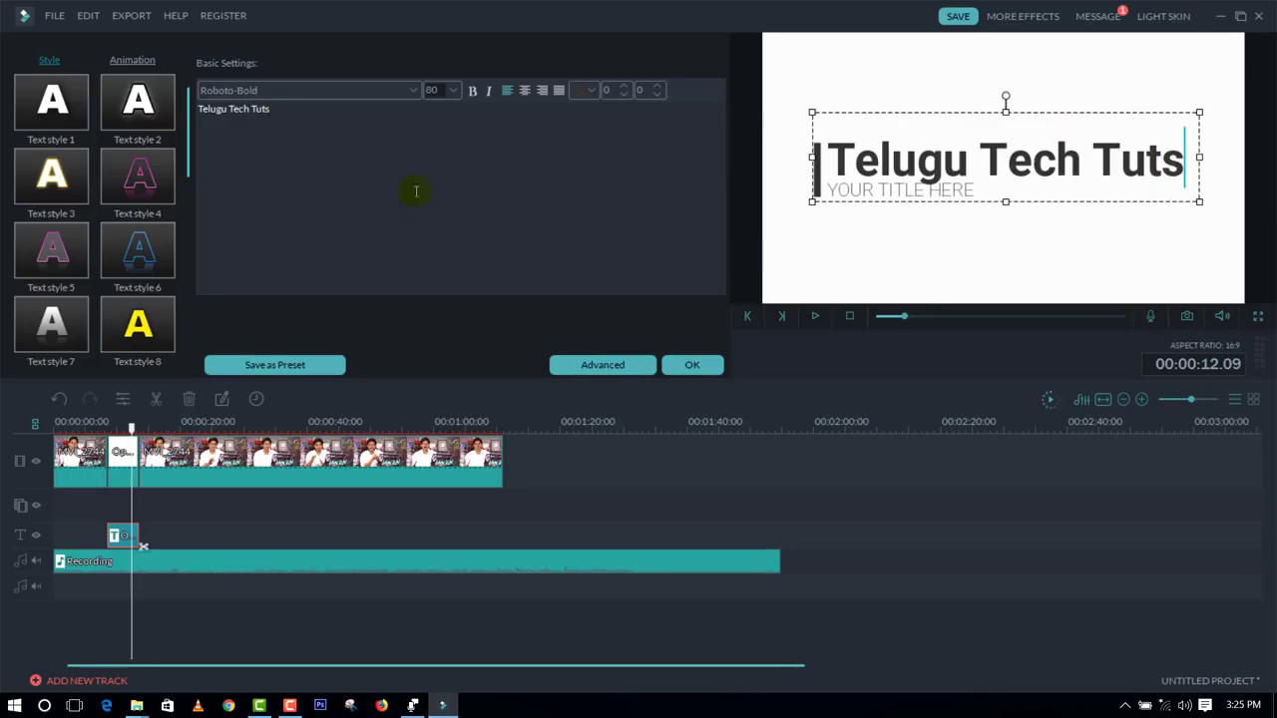
pyautogui.click(692, 364)
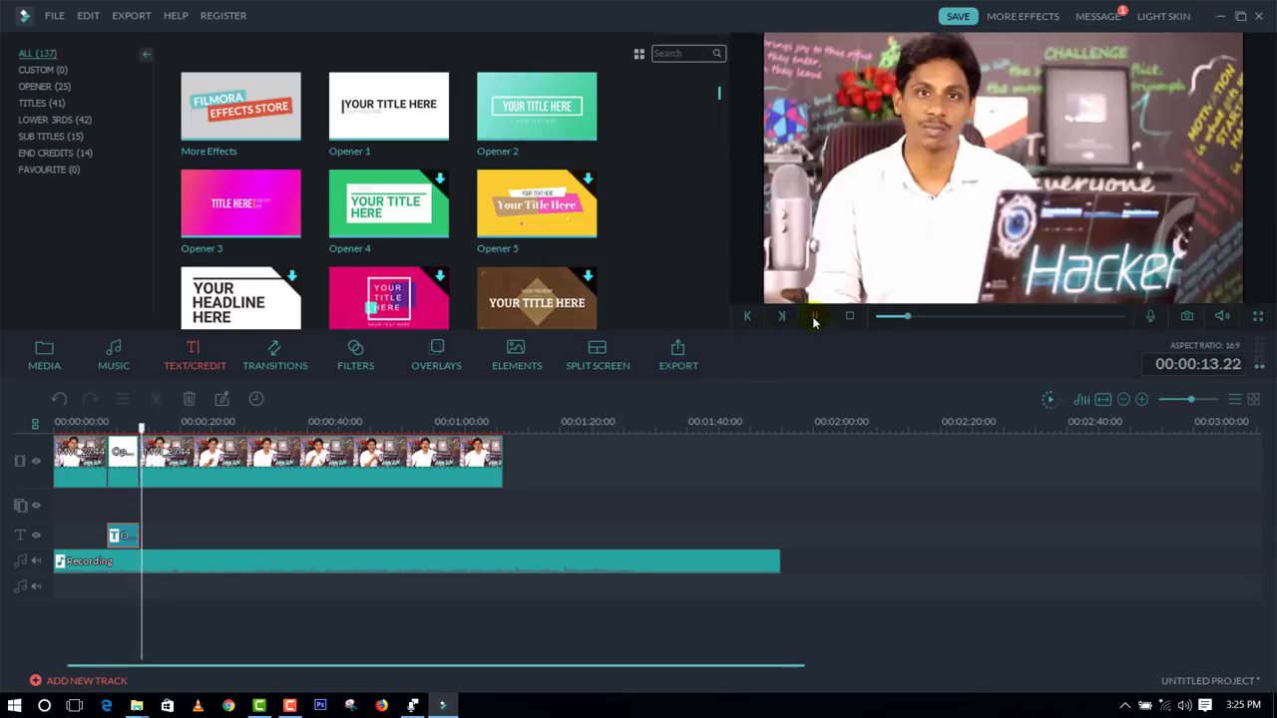
# Step: Play back the edited opener title from about 00:00:09.04
pyautogui.moveTo(145, 430); pyautogui.dragTo(111, 430)
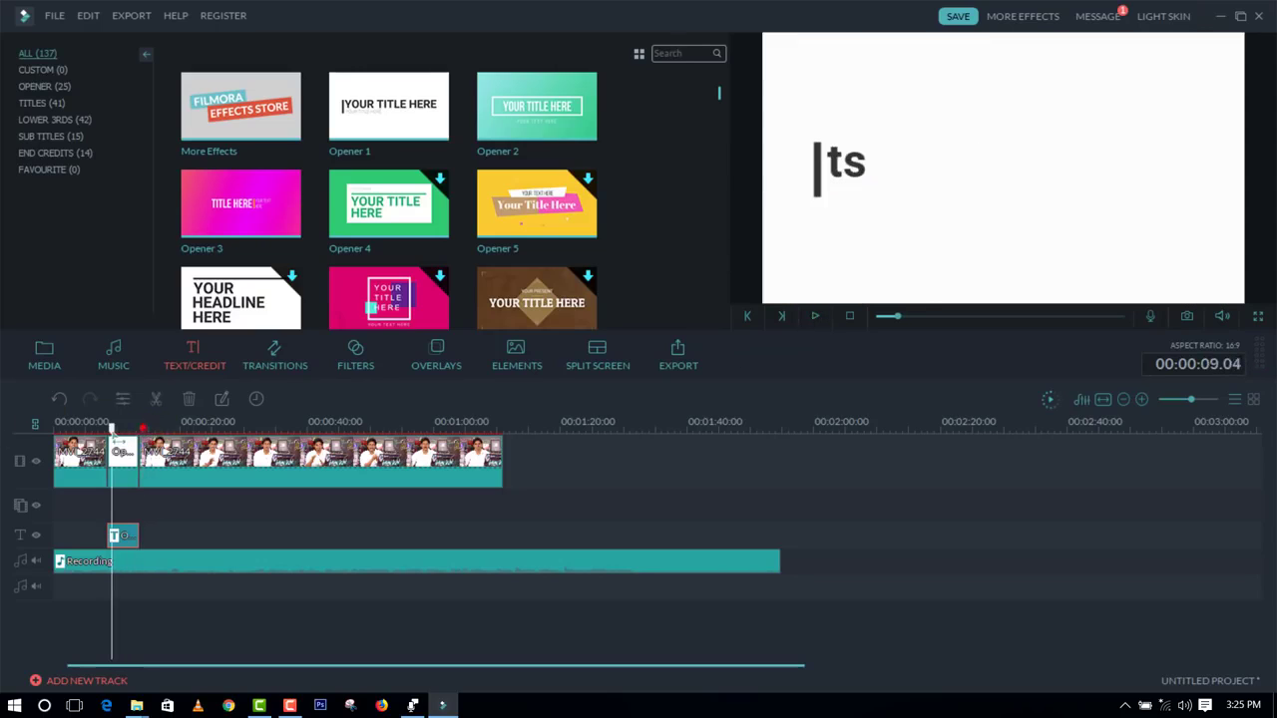
pyautogui.click(815, 316)
pyautogui.click(816, 317)
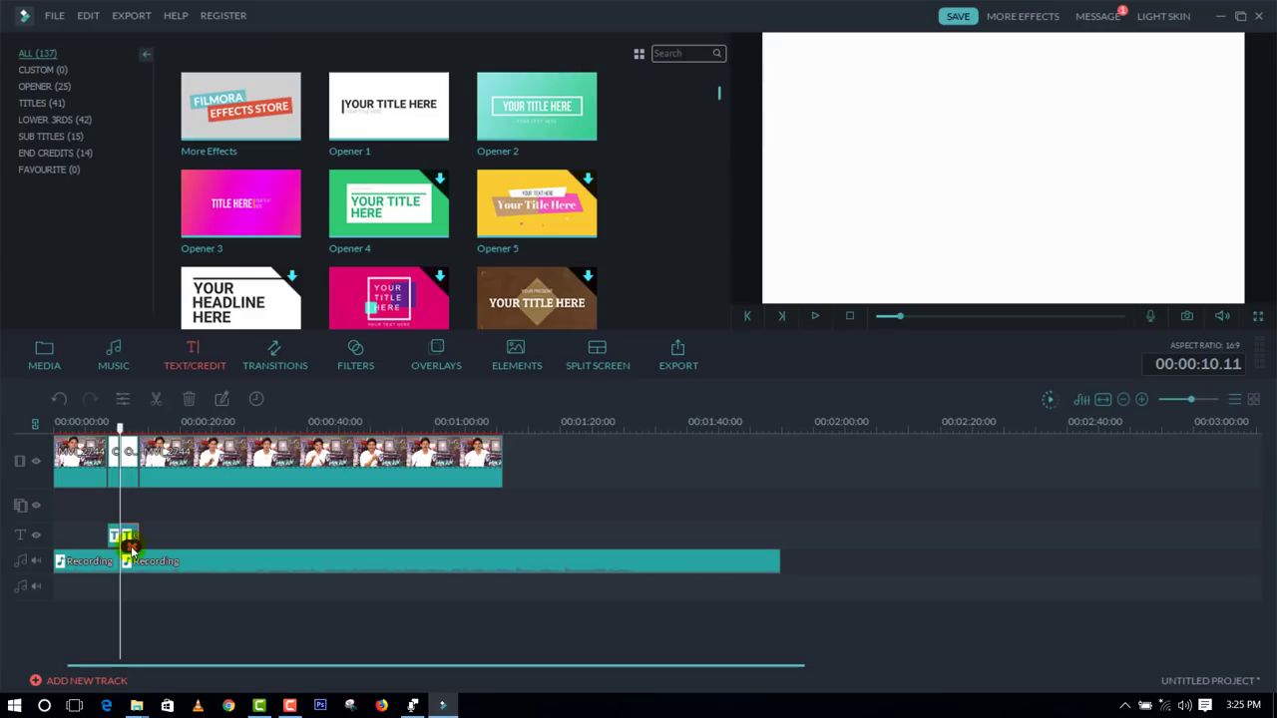
# Step: Delete both parts of the opener title from the timeline
pyautogui.click(190, 400)
pyautogui.click(124, 457)
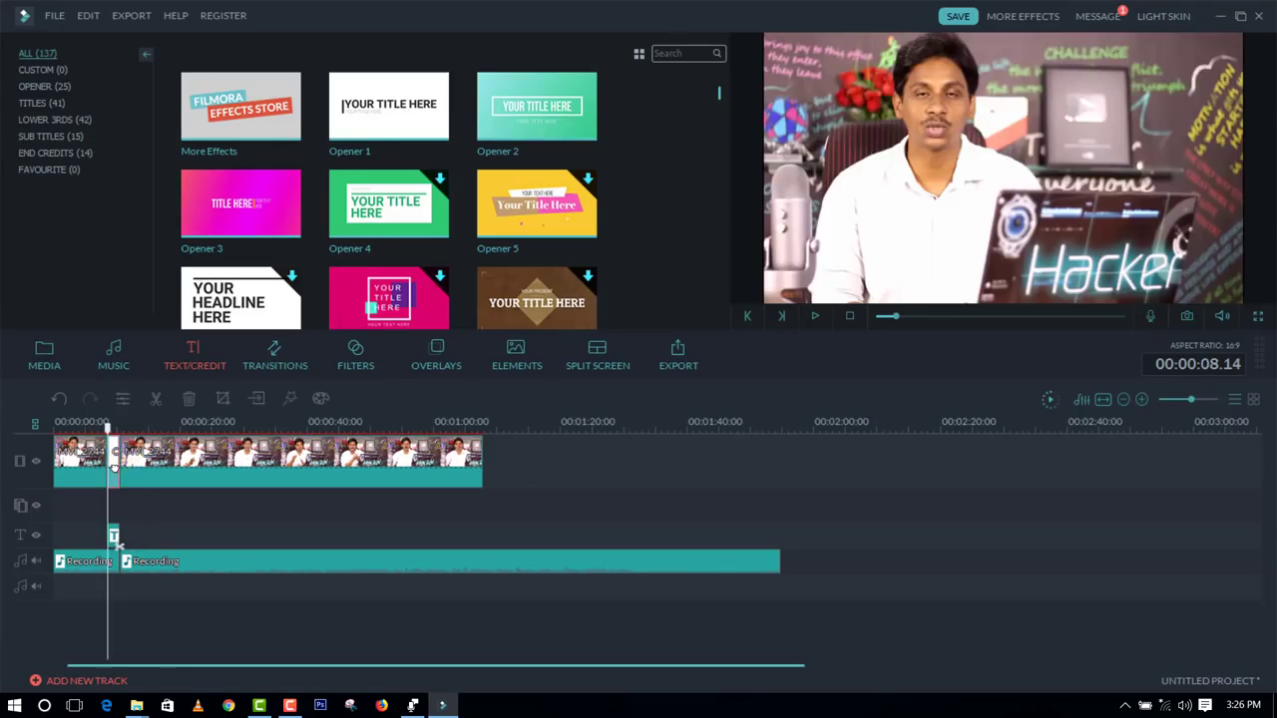
pyautogui.press('Delete')
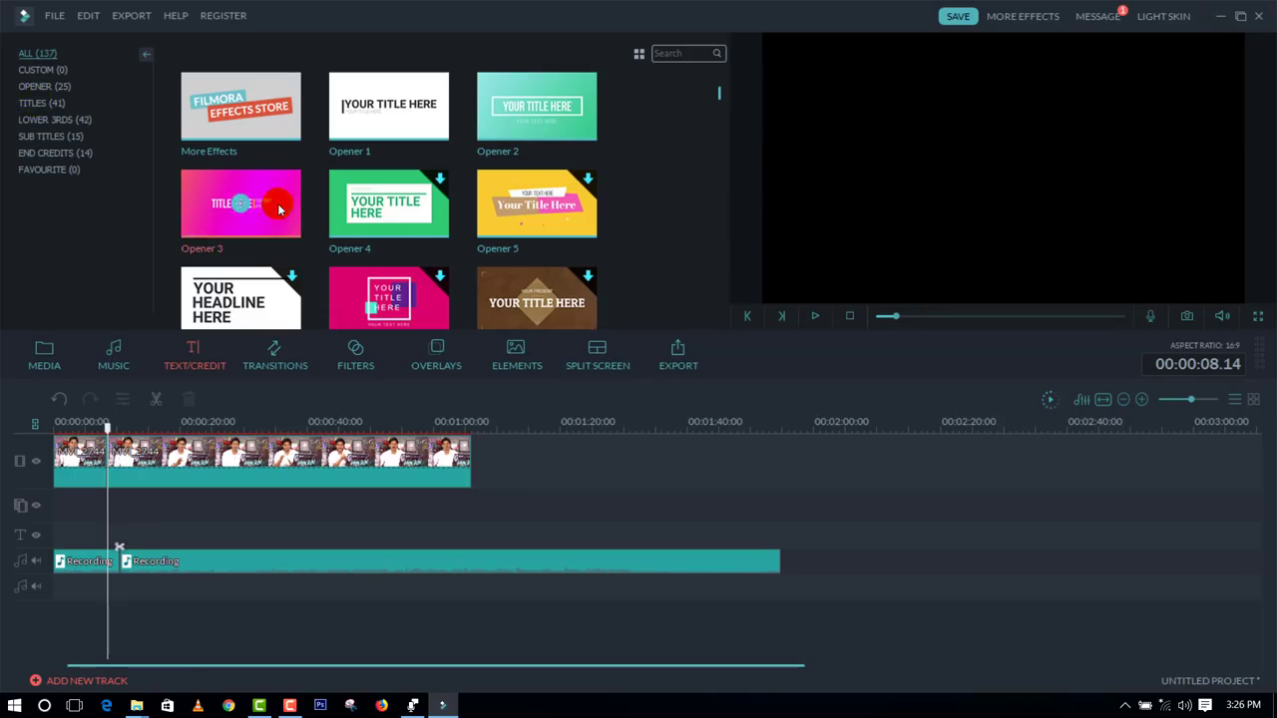
# Step: Add the LowerThirds 2 title over the video at 00:00:08.14 and preview its animation
pyautogui.click(38, 122)
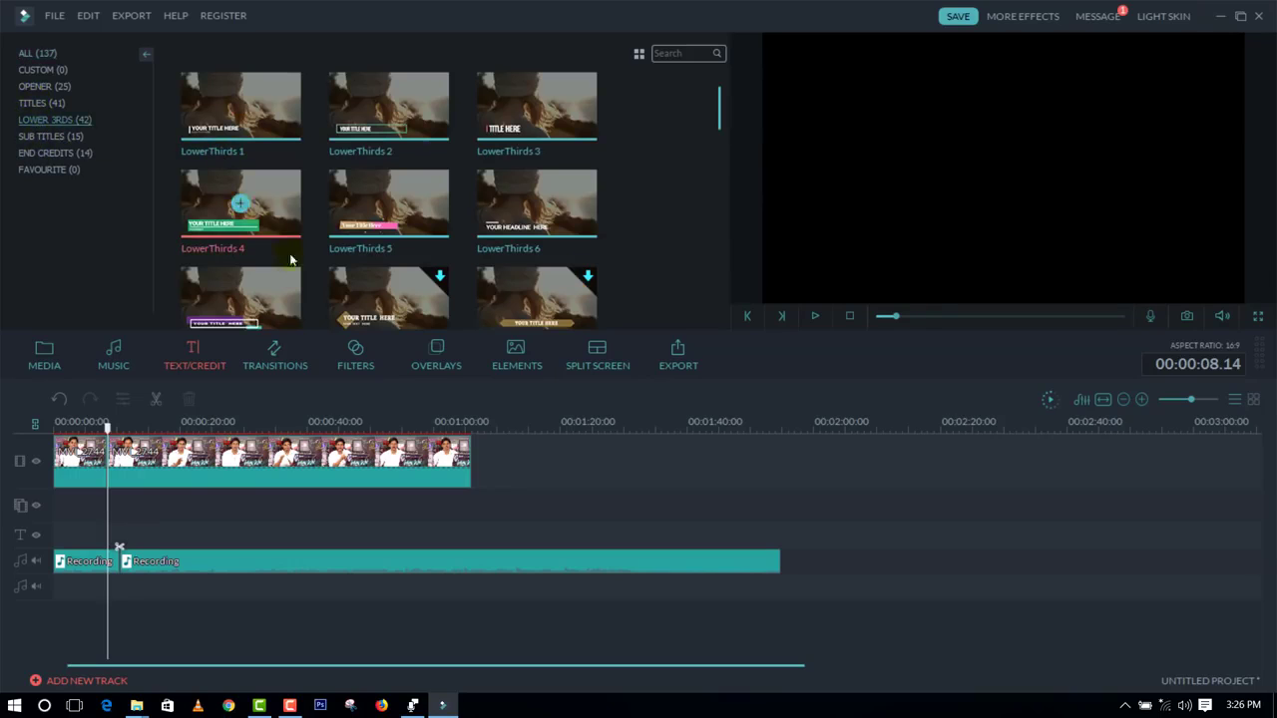
pyautogui.rightClick(377, 119)
pyautogui.click(399, 151)
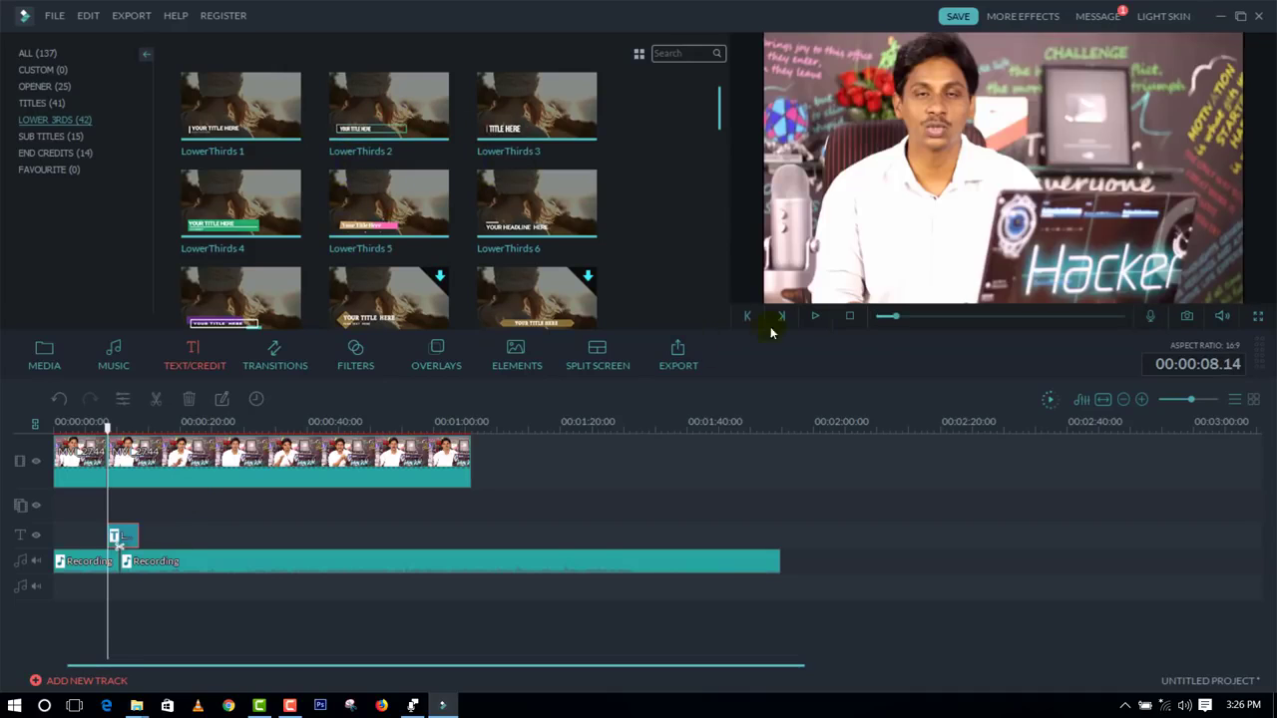
pyautogui.click(814, 317)
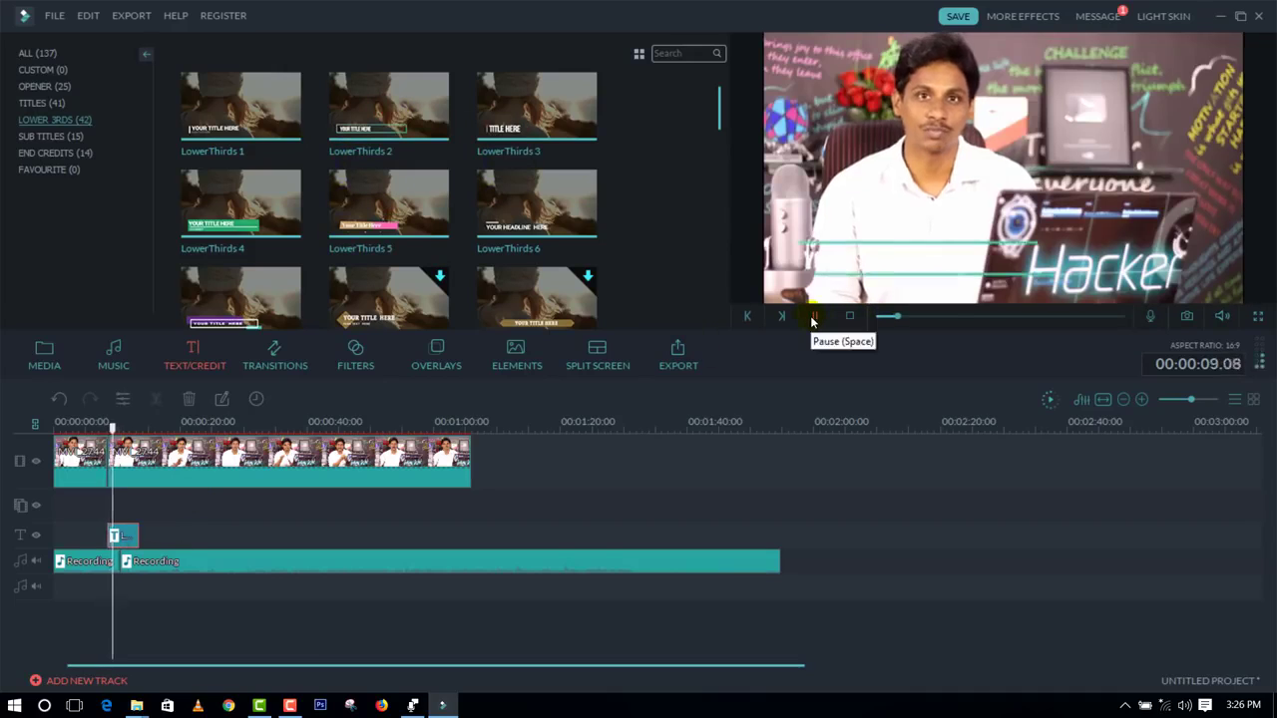
pyautogui.click(814, 317)
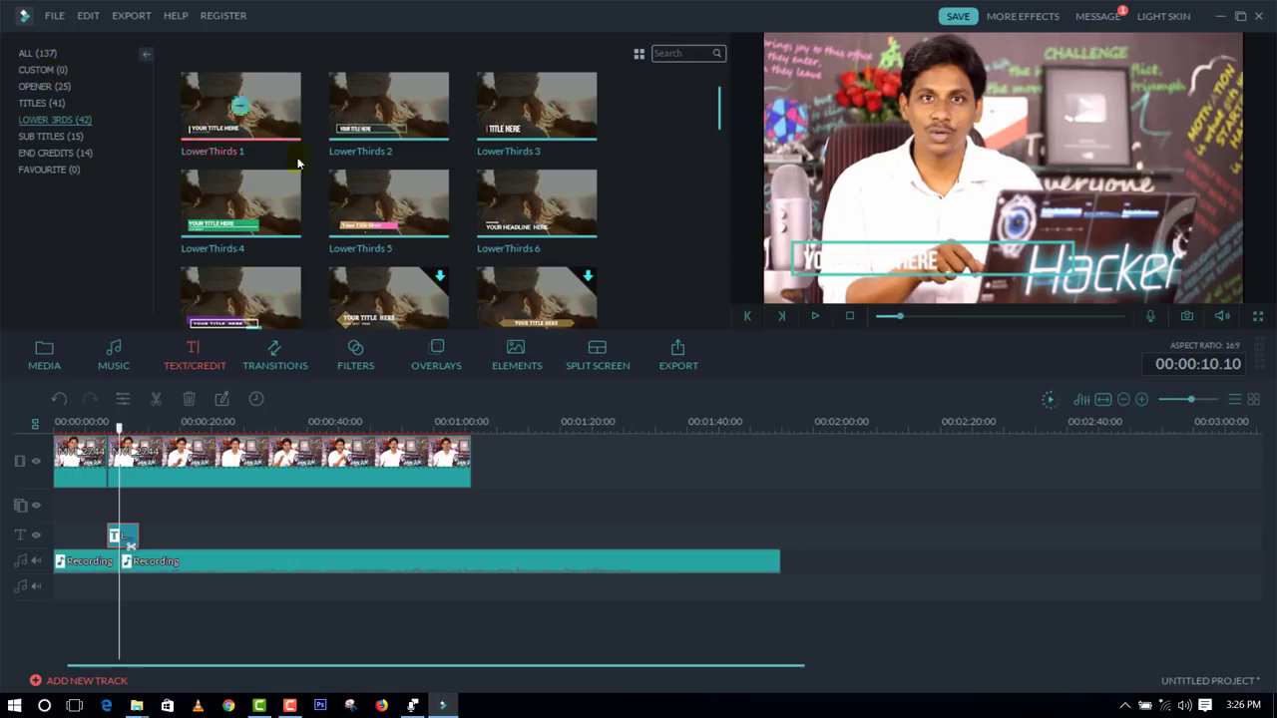
# Step: Add the Credits 1 end credits, move them past the end of the video to about 00:01:10.13, and preview them
pyautogui.moveTo(188, 135)
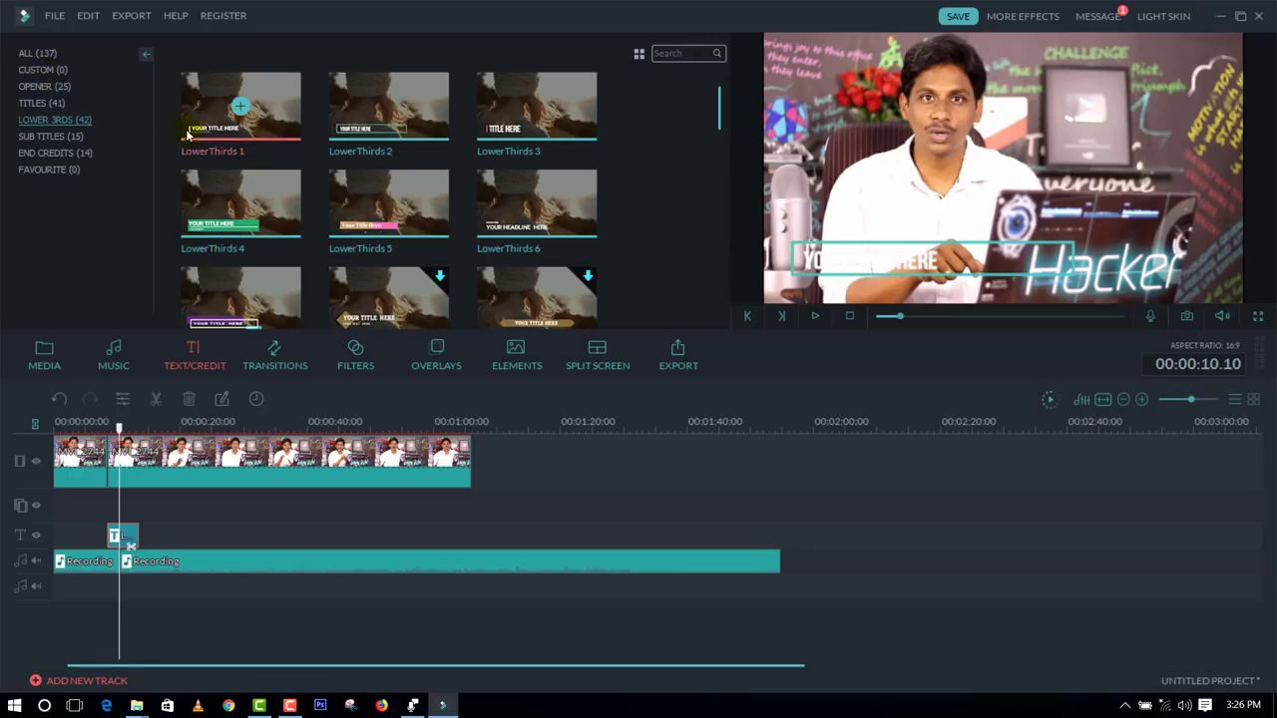
pyautogui.click(77, 152)
pyautogui.moveTo(236, 151)
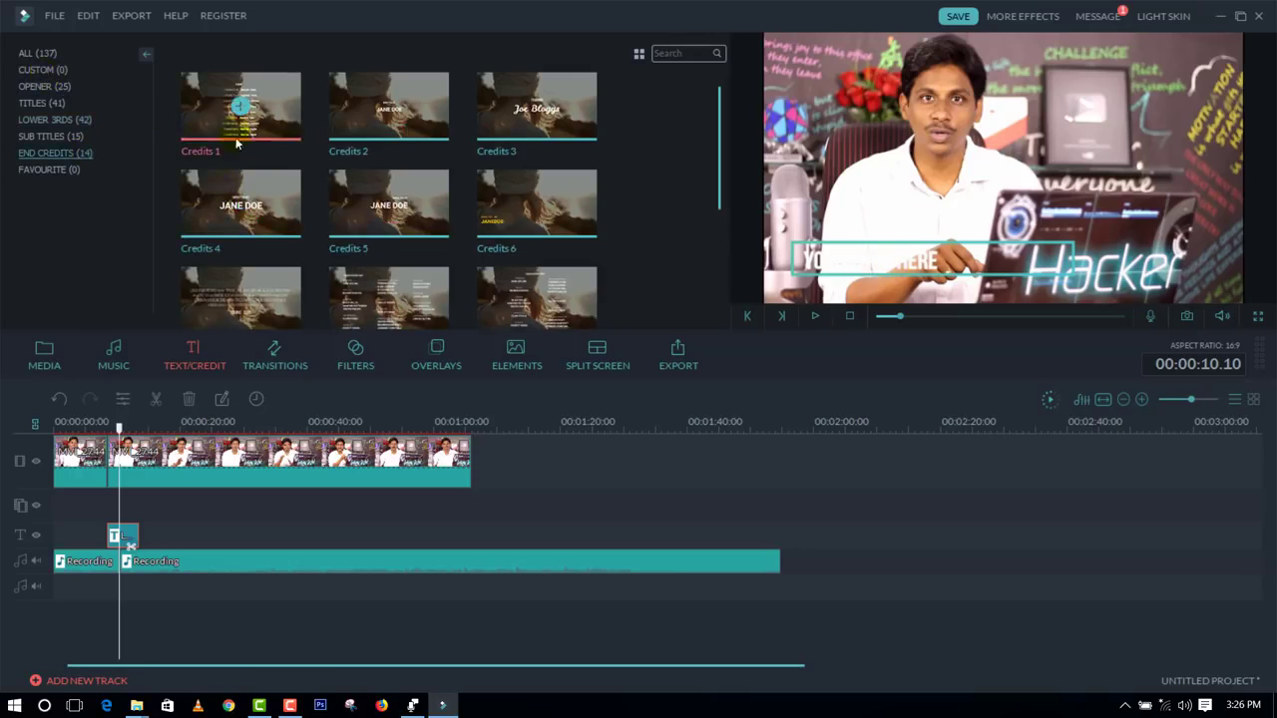
pyautogui.click(241, 106)
pyautogui.moveTo(164, 536); pyautogui.dragTo(541, 502)
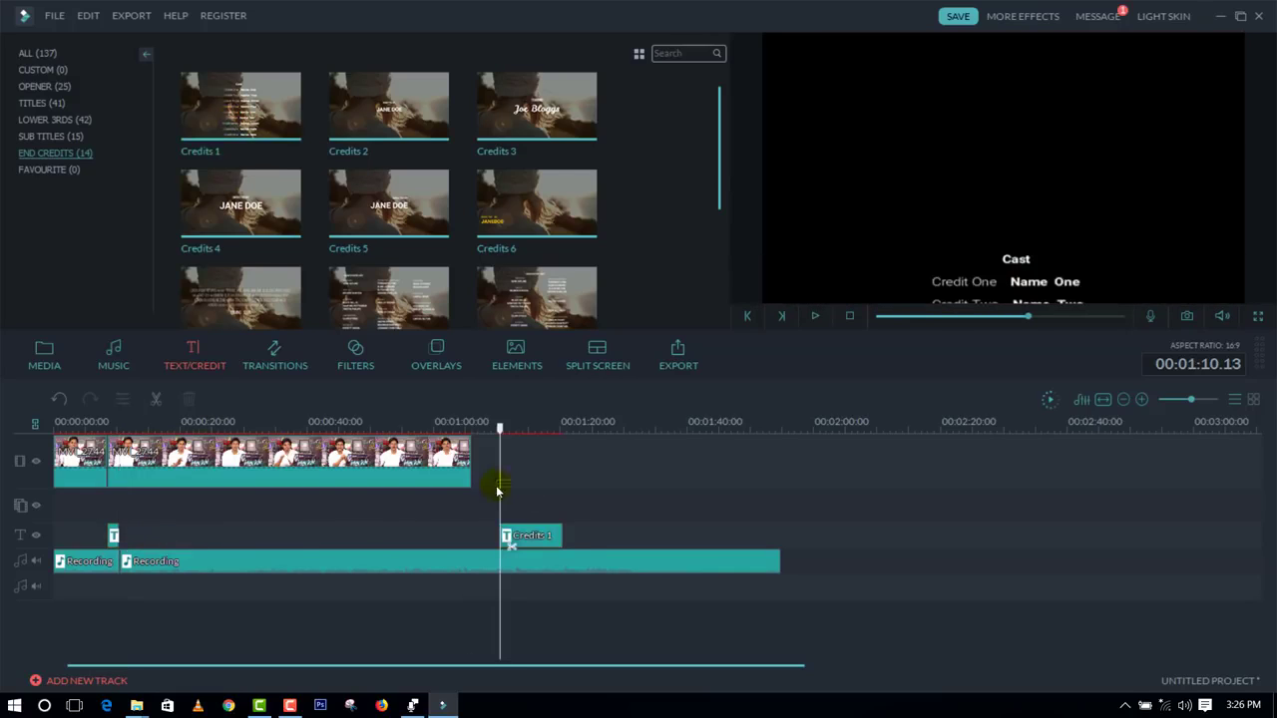
pyautogui.click(806, 317)
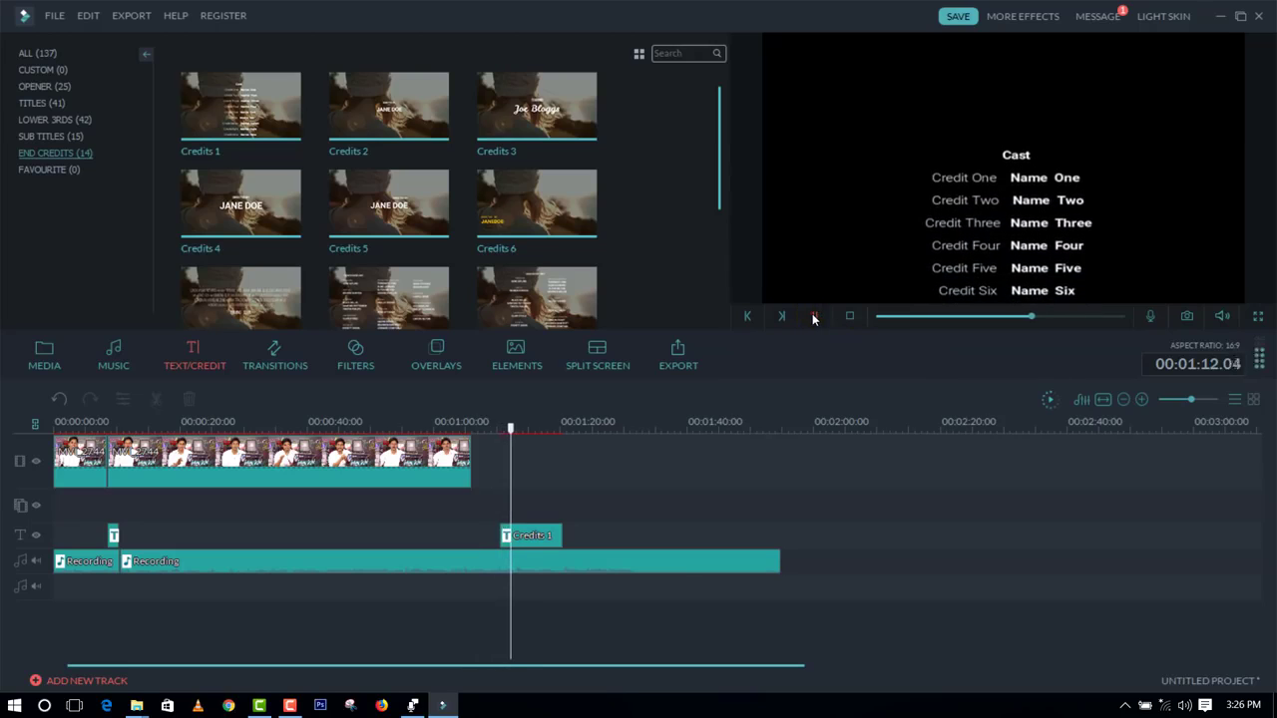
pyautogui.click(812, 316)
# Step: Move the second Recording clip past the credits to about 00:01:30.11 and replay the end credits
pyautogui.moveTo(668, 565); pyautogui.dragTo(1049, 608)
pyautogui.moveTo(948, 564); pyautogui.dragTo(1074, 563)
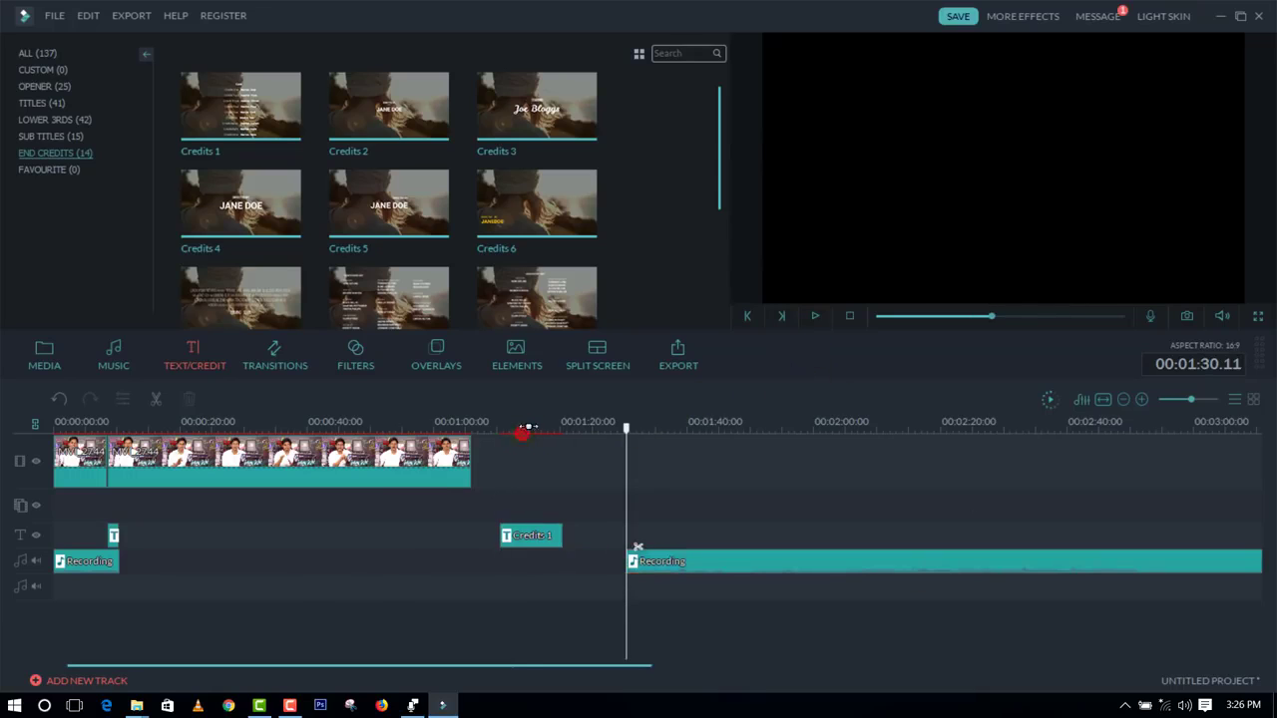
pyautogui.moveTo(628, 430); pyautogui.dragTo(514, 431)
pyautogui.click(814, 318)
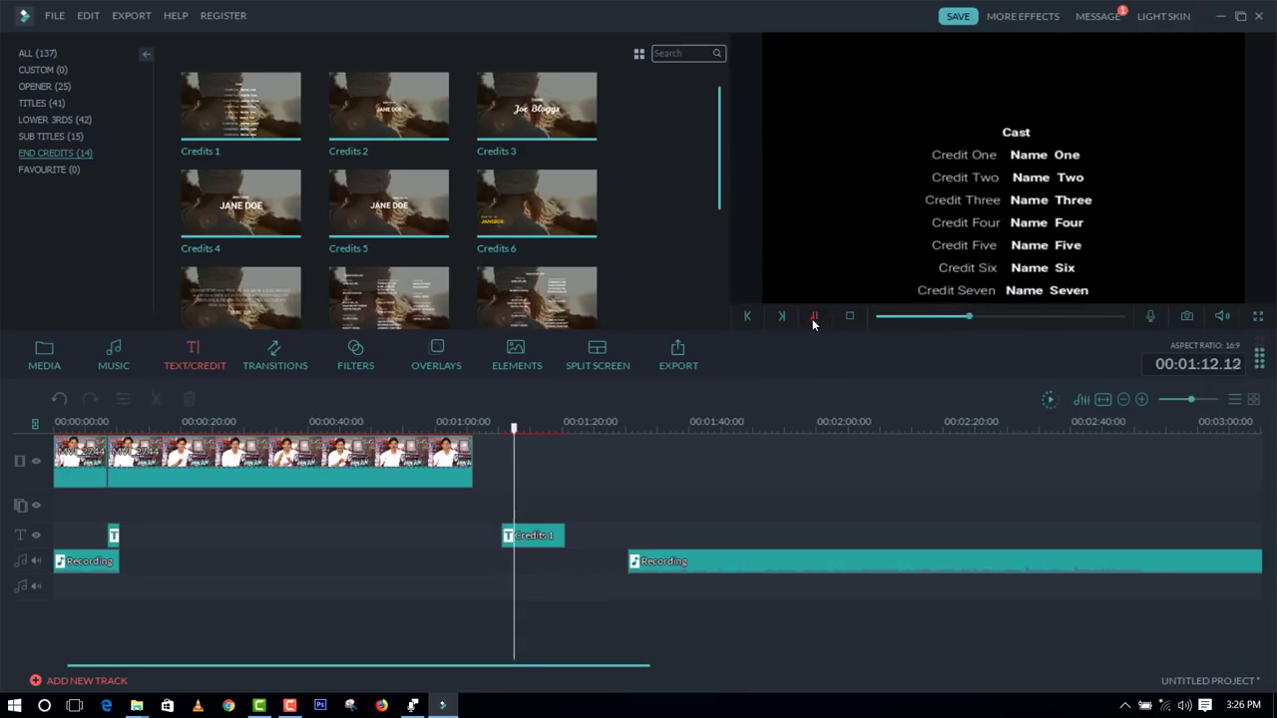
# Step: Stop the preview, open the Credits 1 text for editing, and select the Name One entry
pyautogui.click(813, 318)
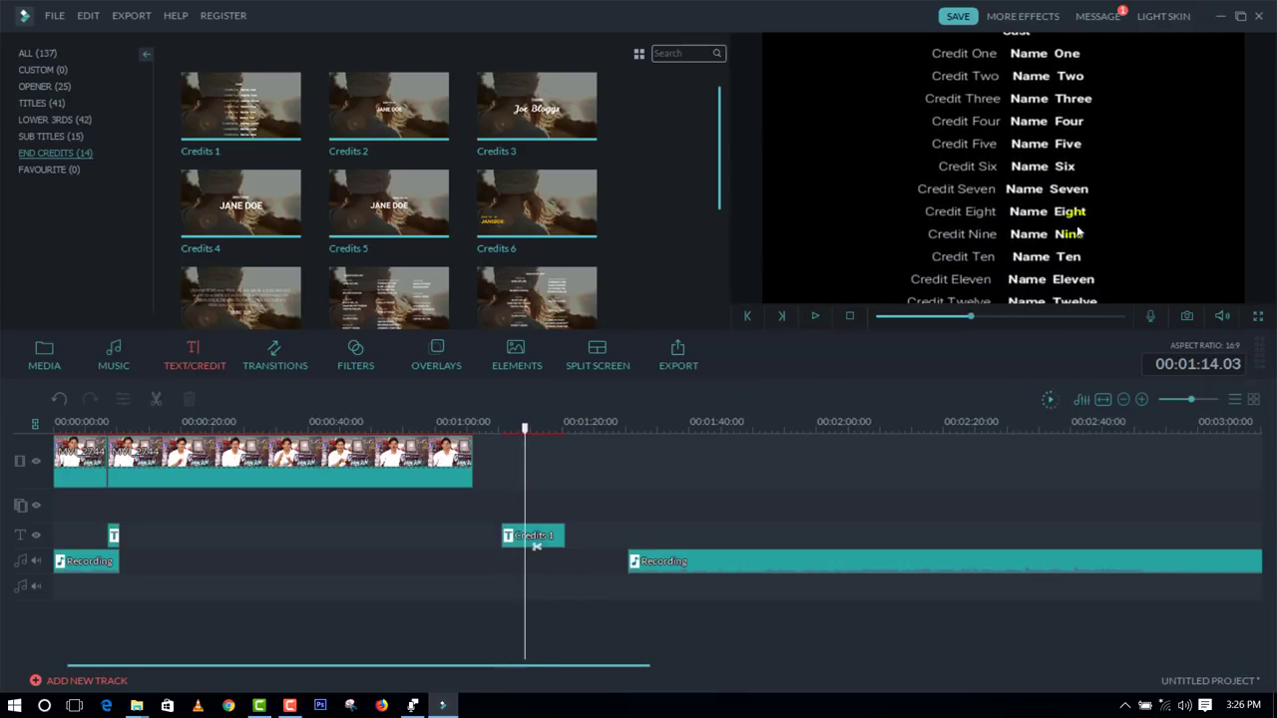
pyautogui.doubleClick(1040, 186)
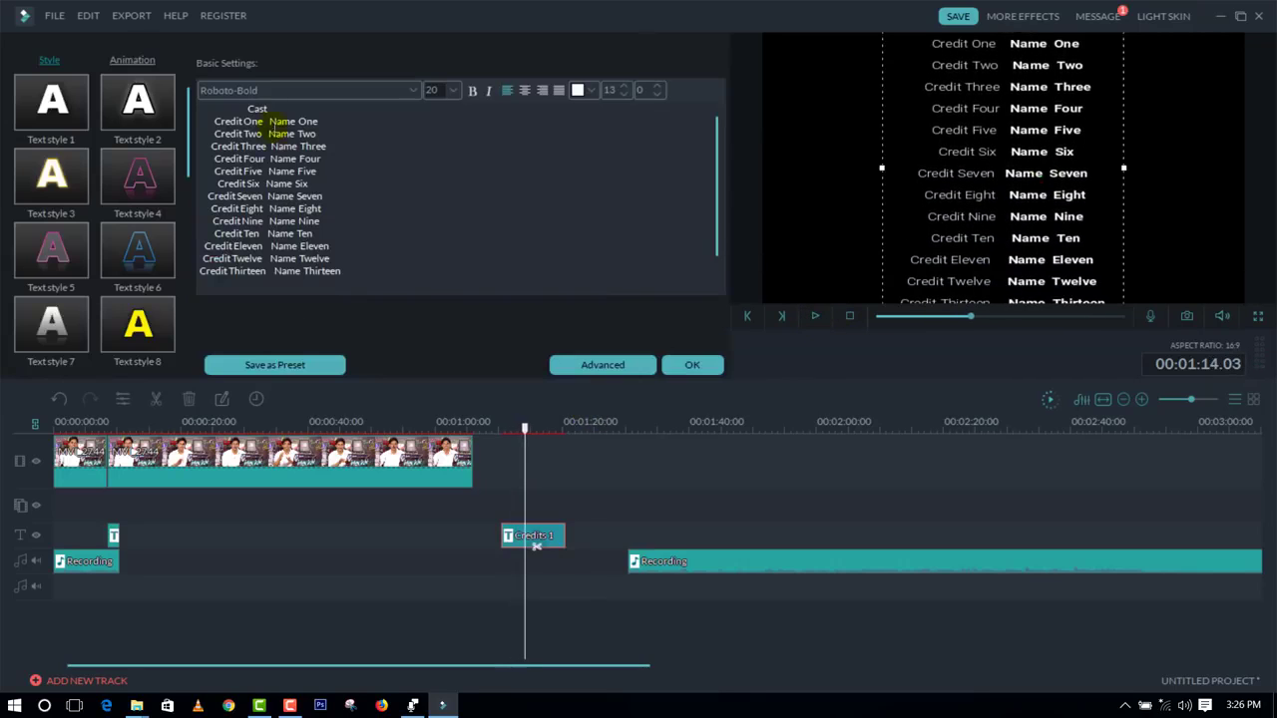
pyautogui.moveTo(270, 121); pyautogui.dragTo(324, 120)
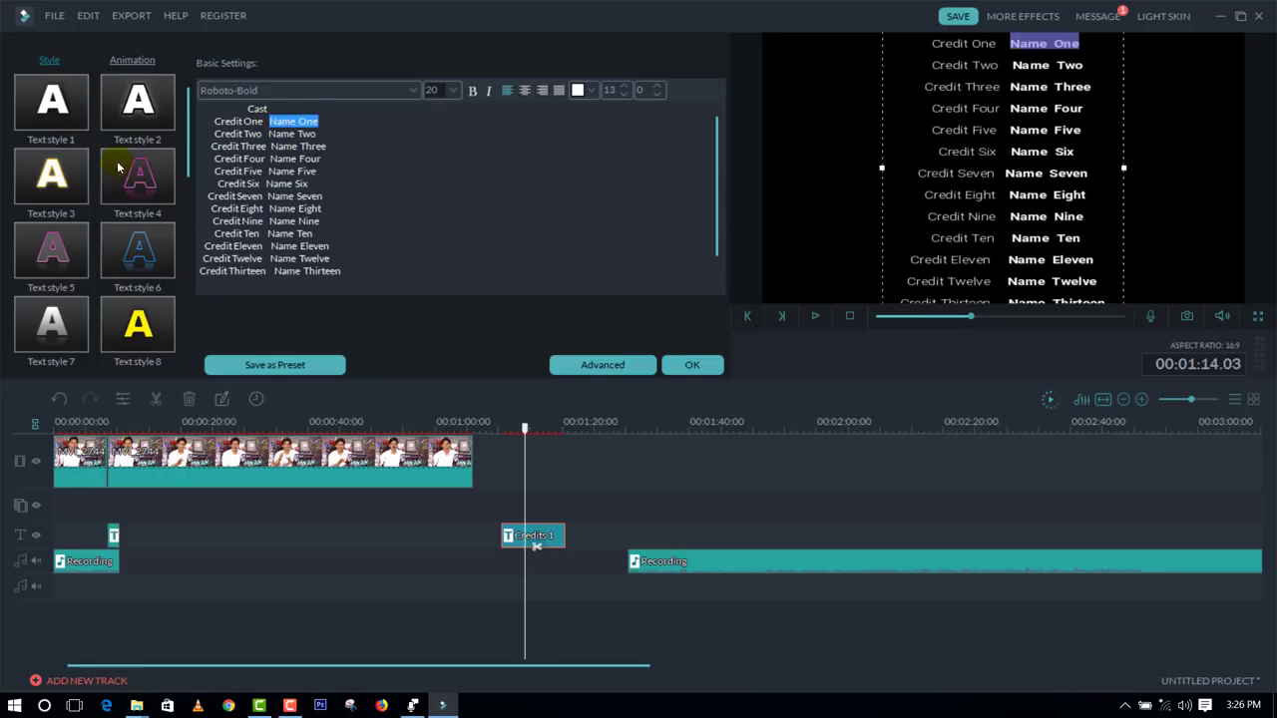
pyautogui.click(559, 494)
# Step: Close the credits text editor and split the main video clip at 00:00:14.19
pyautogui.moveTo(525, 431); pyautogui.dragTo(147, 429)
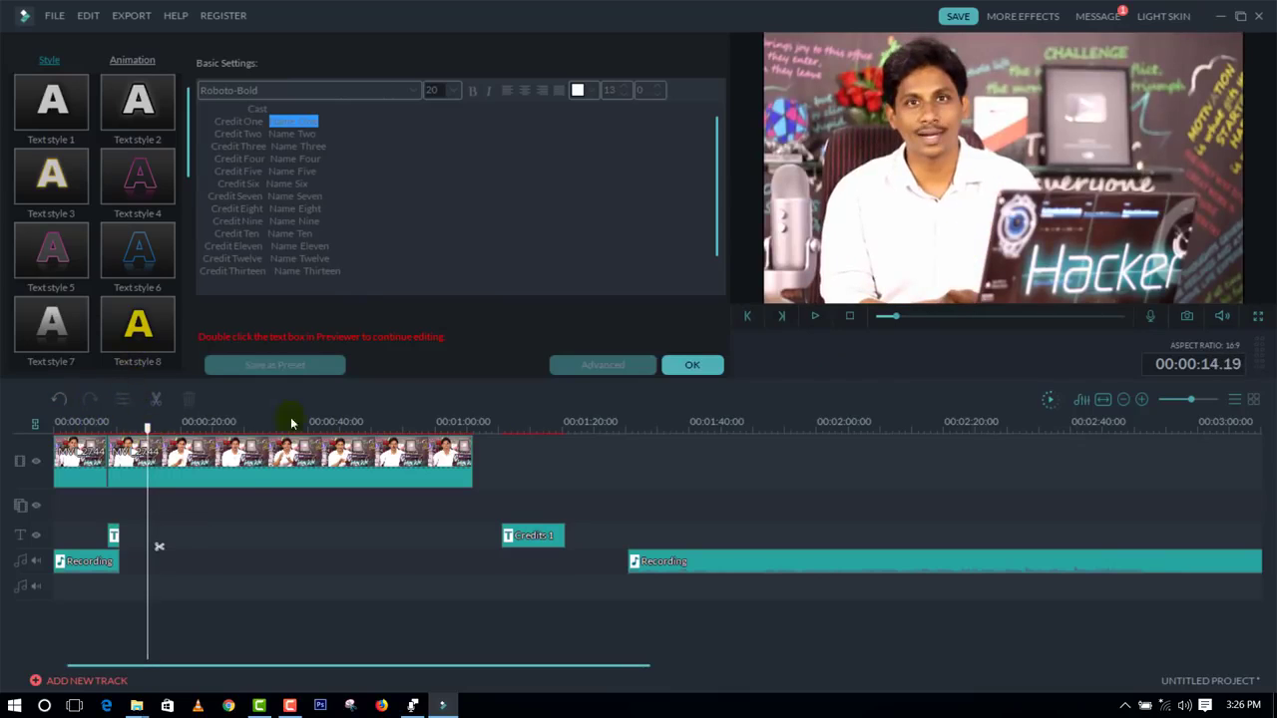
pyautogui.click(692, 365)
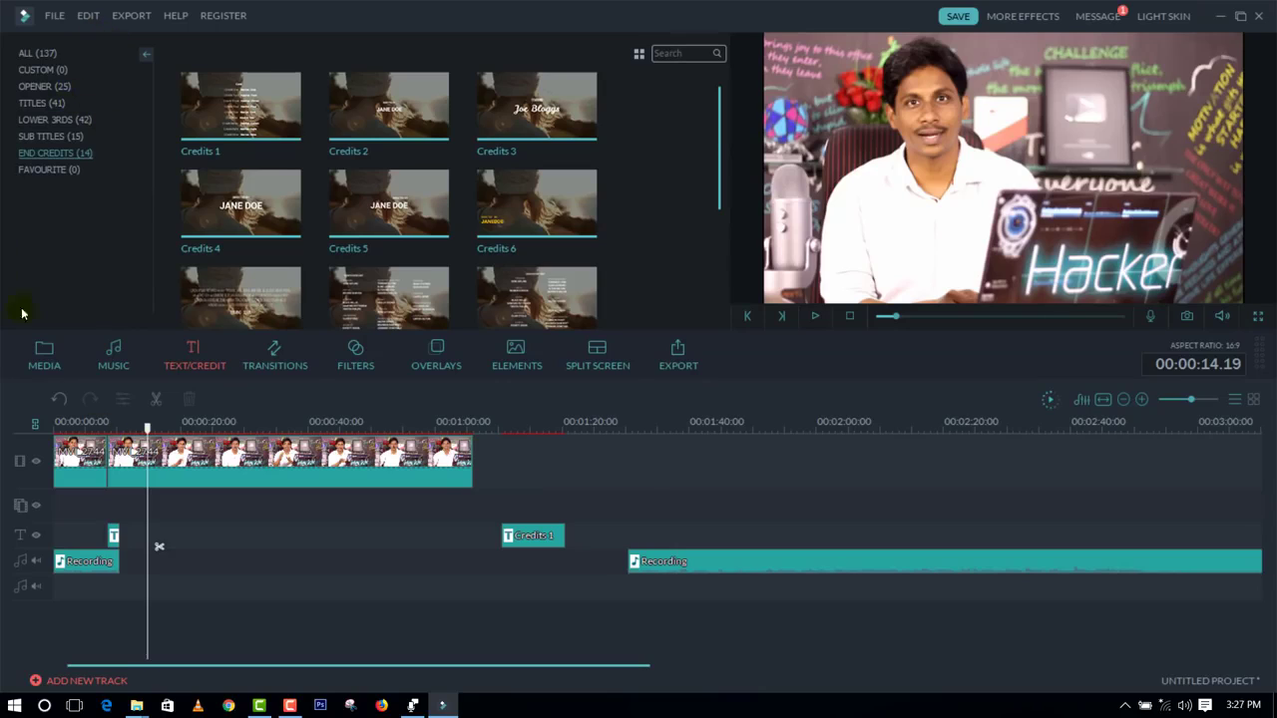
pyautogui.click(178, 469)
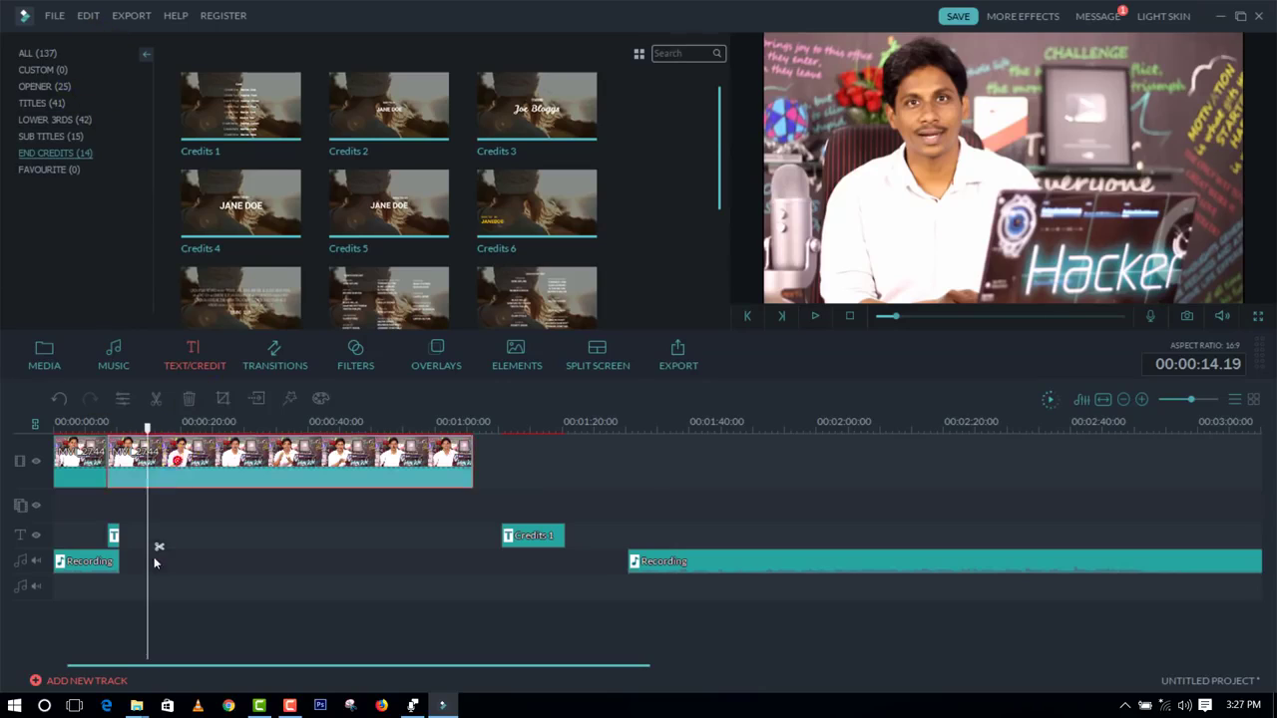
pyautogui.click(157, 548)
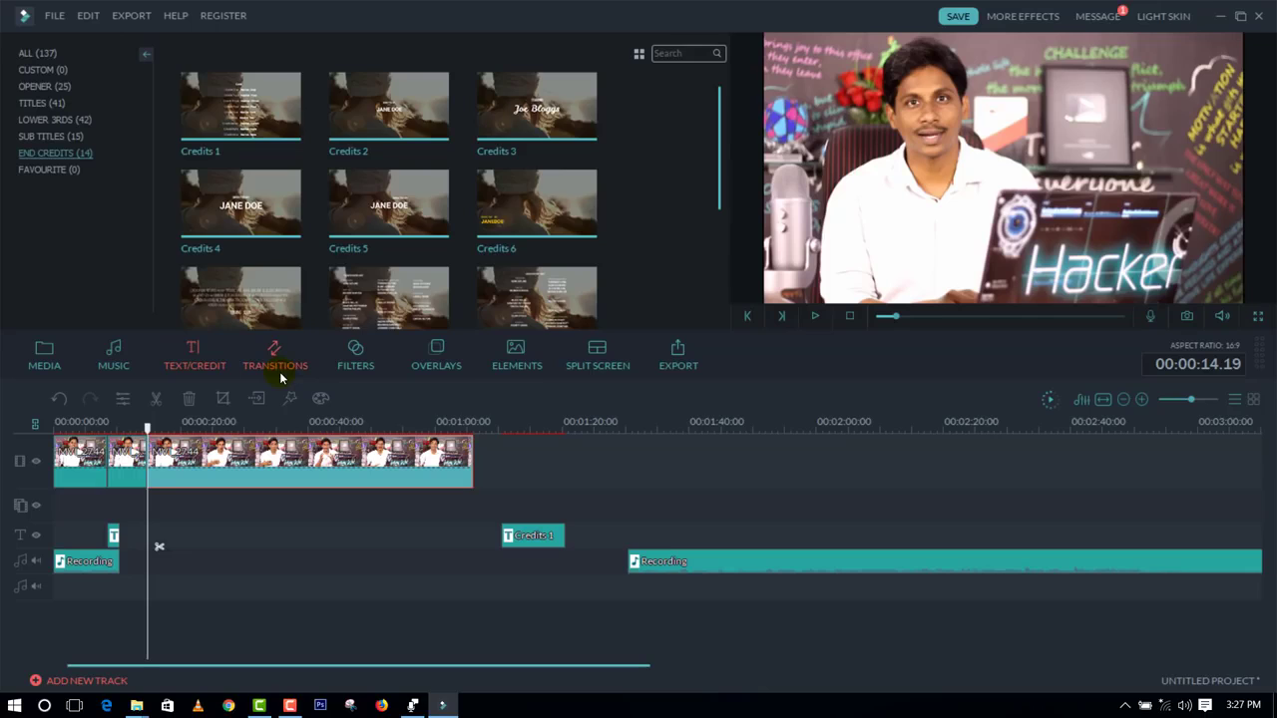
# Step: Add the Cross Roll 11 transition from the Speed Blur category at the 00:00:14.19 cut and preview it
pyautogui.click(281, 368)
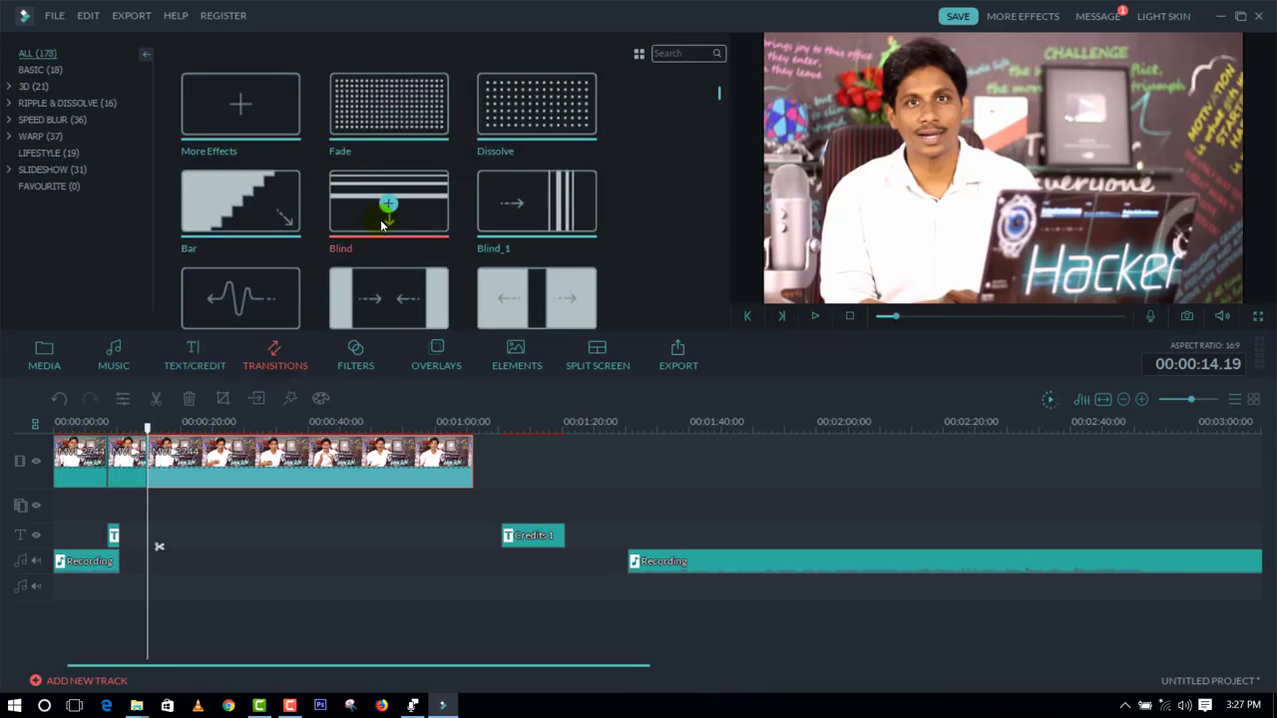
pyautogui.click(46, 155)
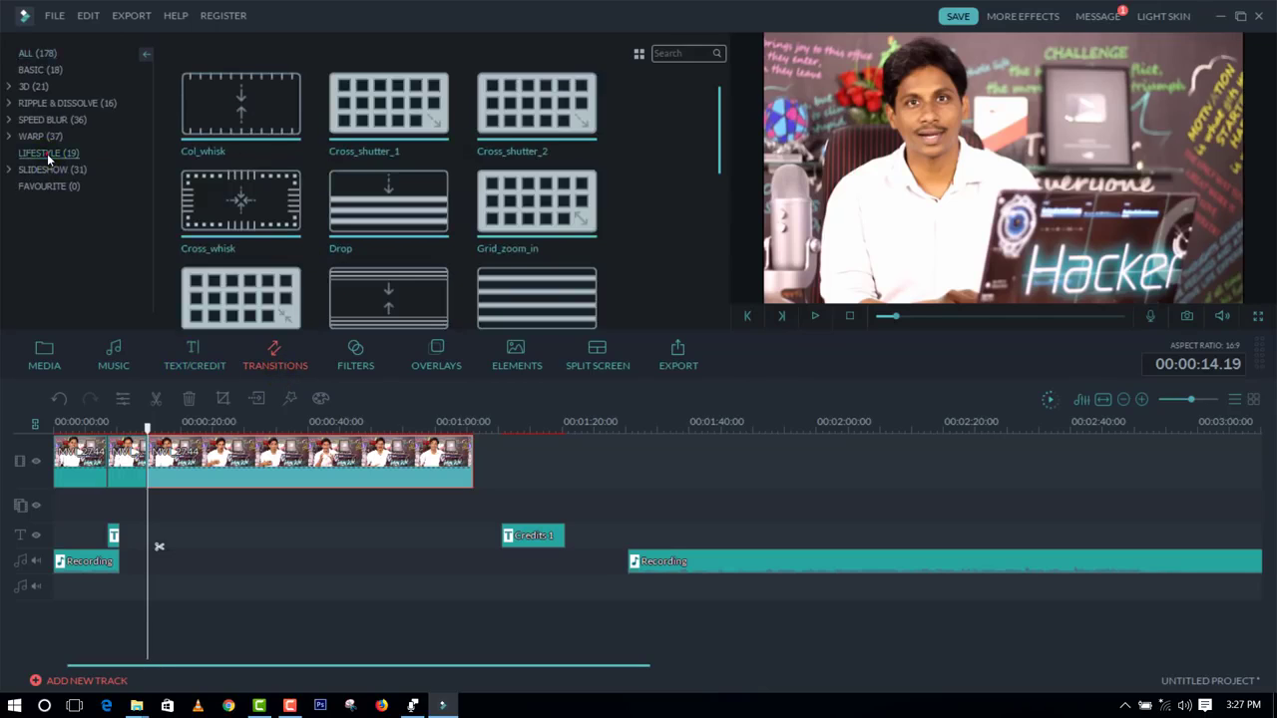
pyautogui.click(45, 138)
pyautogui.click(53, 121)
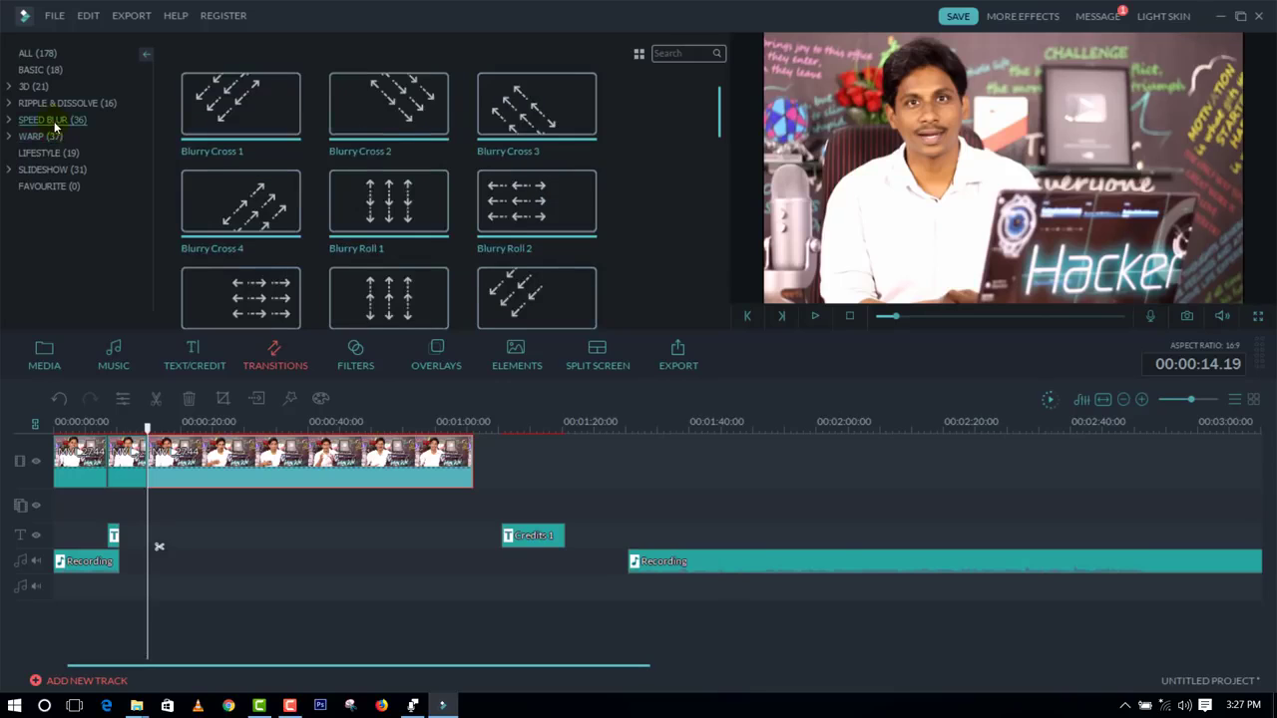
pyautogui.scroll(-5, 290, 202)
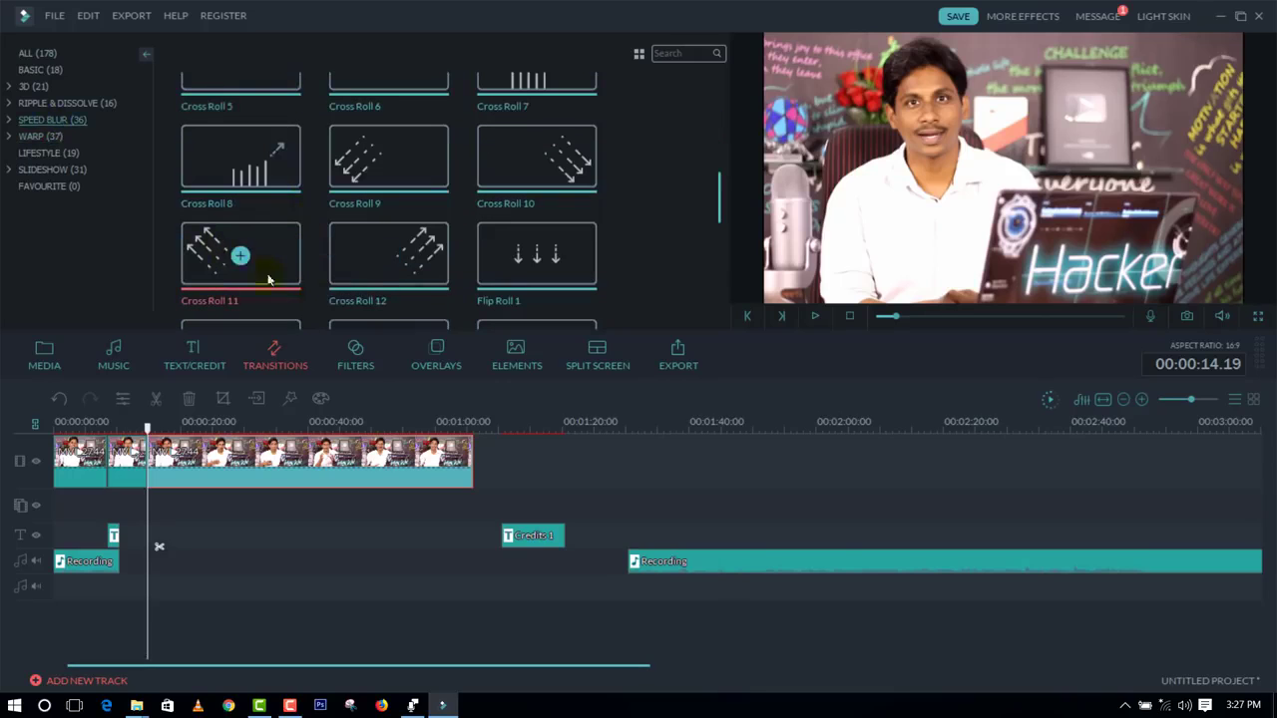
pyautogui.moveTo(227, 261); pyautogui.dragTo(138, 429)
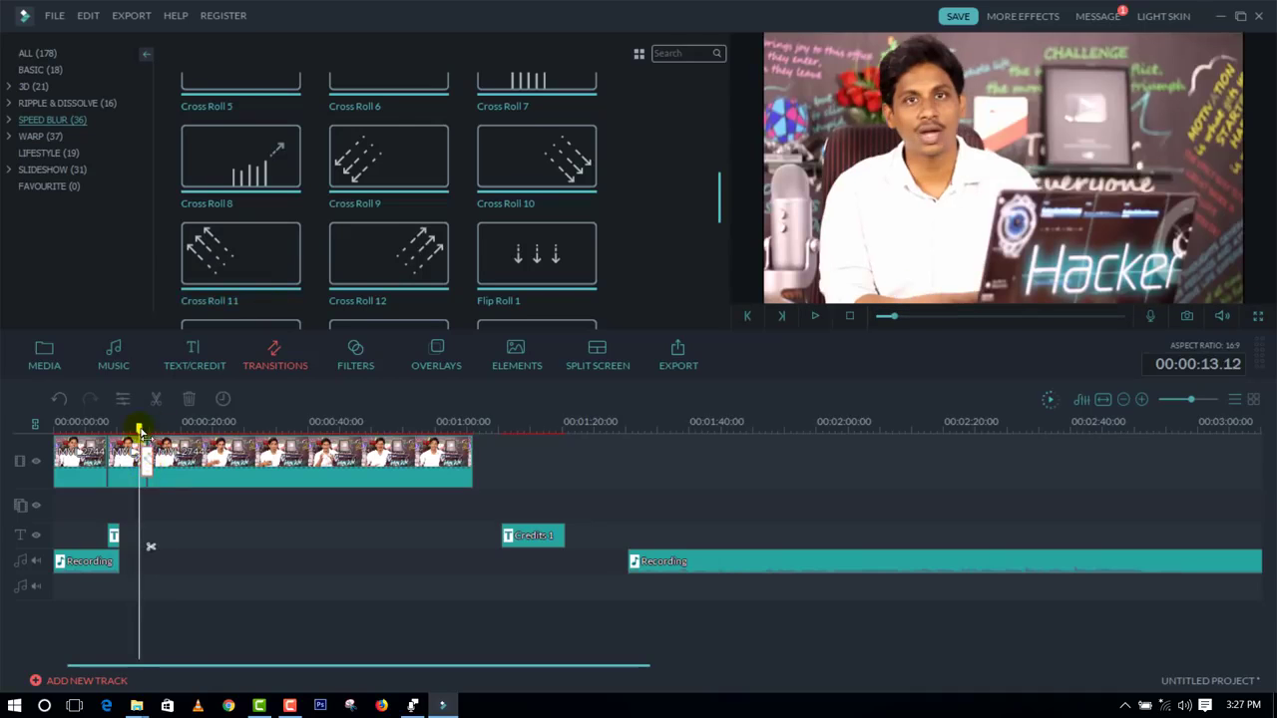
pyautogui.click(816, 316)
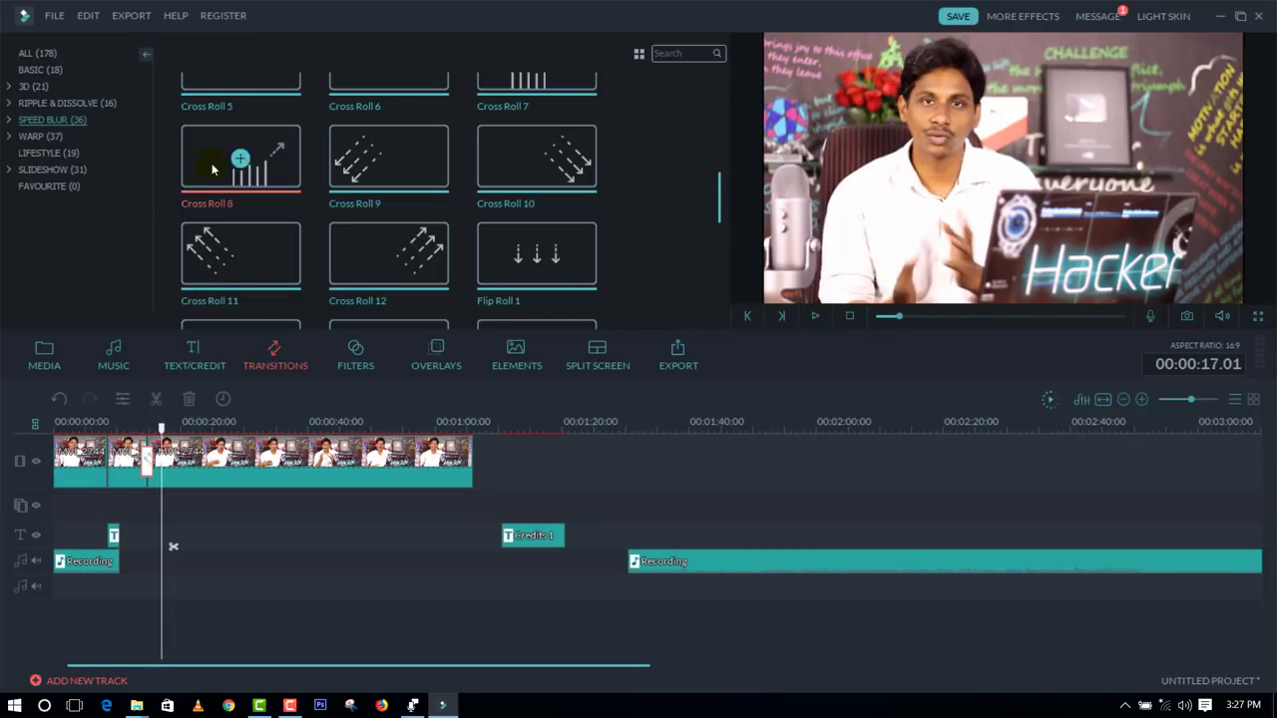
# Step: Browse the Slideshow transitions and split the main video clip again at about 00:00:28.15
pyautogui.click(62, 171)
pyautogui.scroll(3, 163, 433)
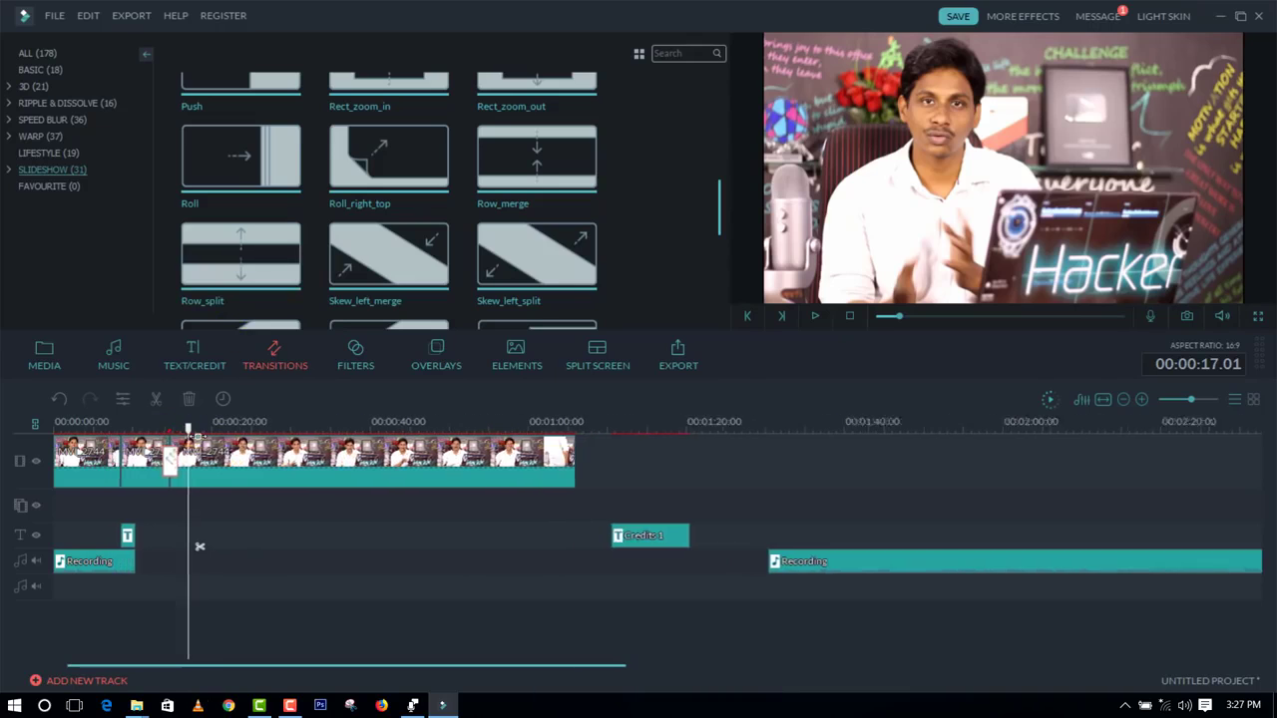
pyautogui.moveTo(218, 431); pyautogui.dragTo(329, 429)
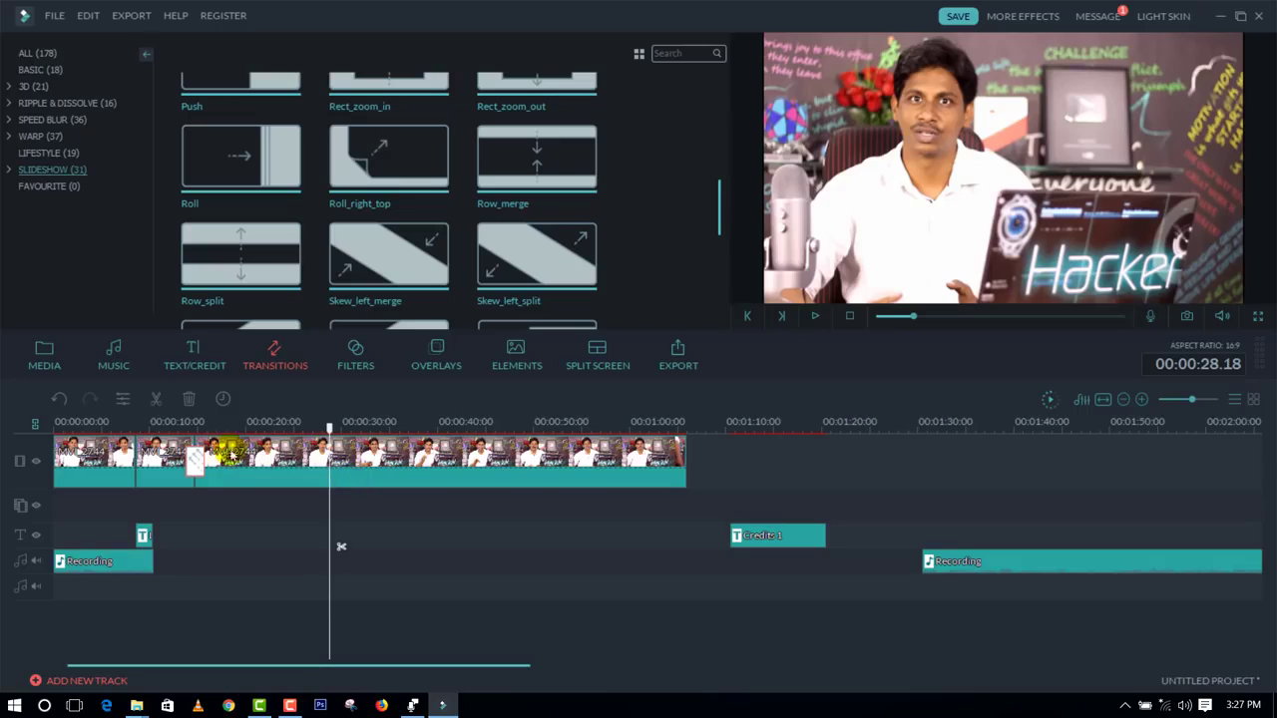
pyautogui.click(155, 404)
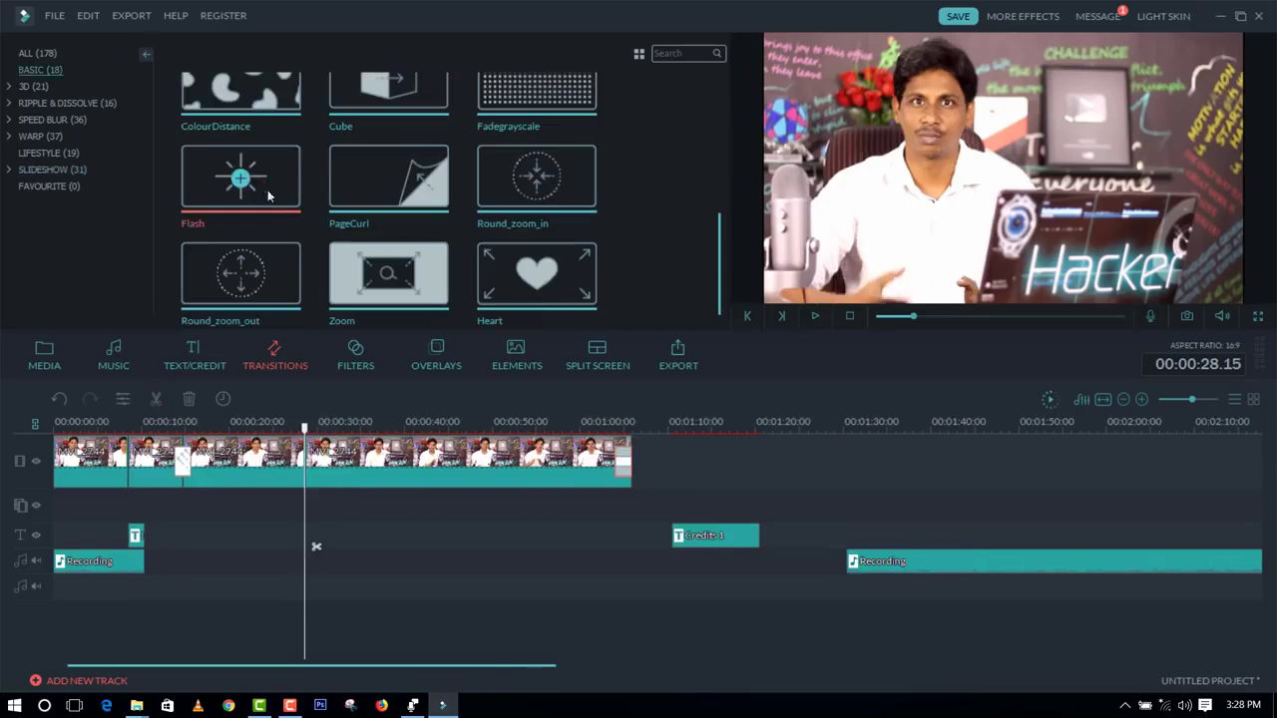
# Step: Add the Flash transition from the Basic category at the 00:00:28.15 cut and play it back
pyautogui.moveTo(317, 440); pyautogui.dragTo(304, 469)
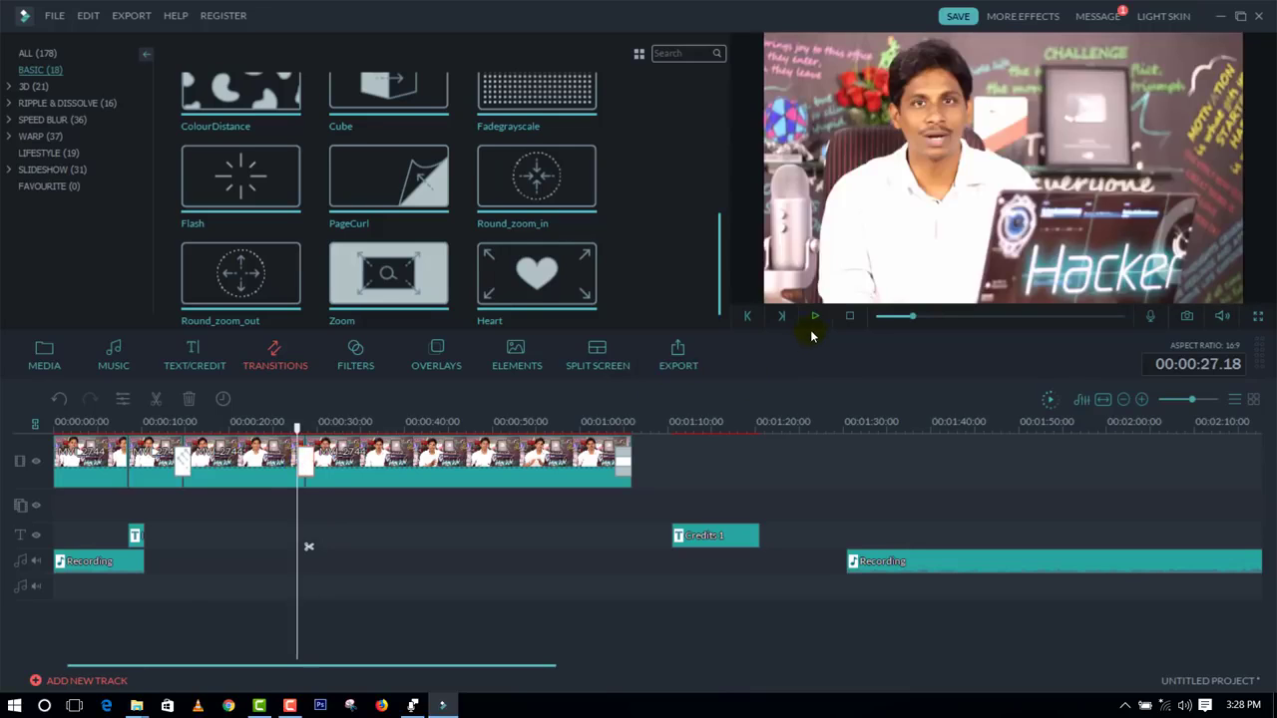
pyautogui.click(814, 317)
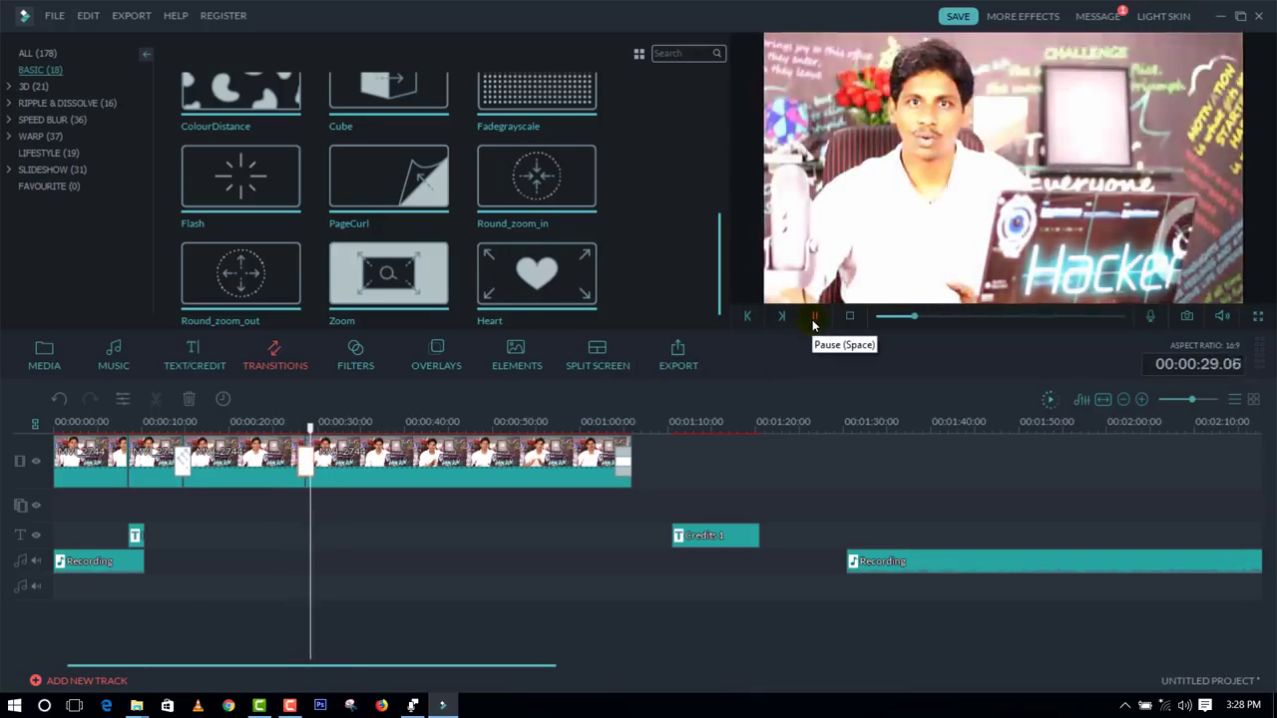
pyautogui.click(814, 317)
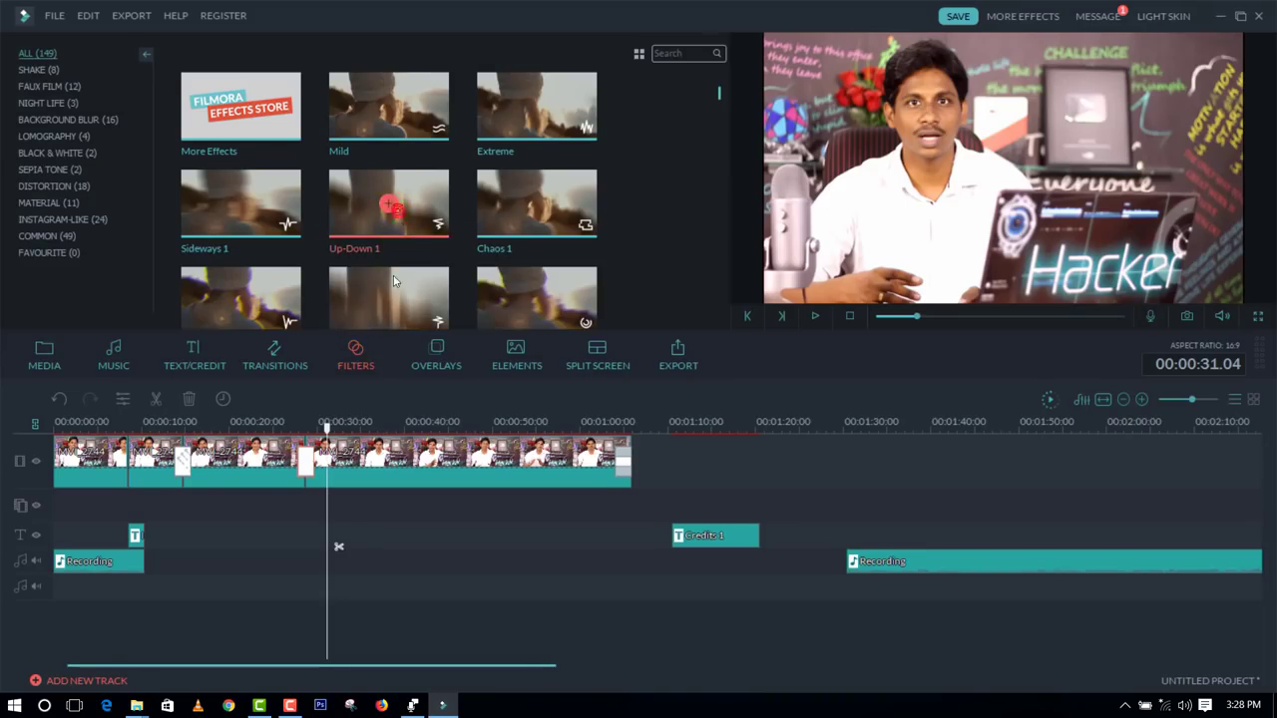
# Step: Split the video at 00:00:31.04, apply the Up-Down 1 filter from that point, and preview the effect
pyautogui.click(156, 398)
pyautogui.moveTo(384, 205); pyautogui.dragTo(323, 461)
pyautogui.click(817, 319)
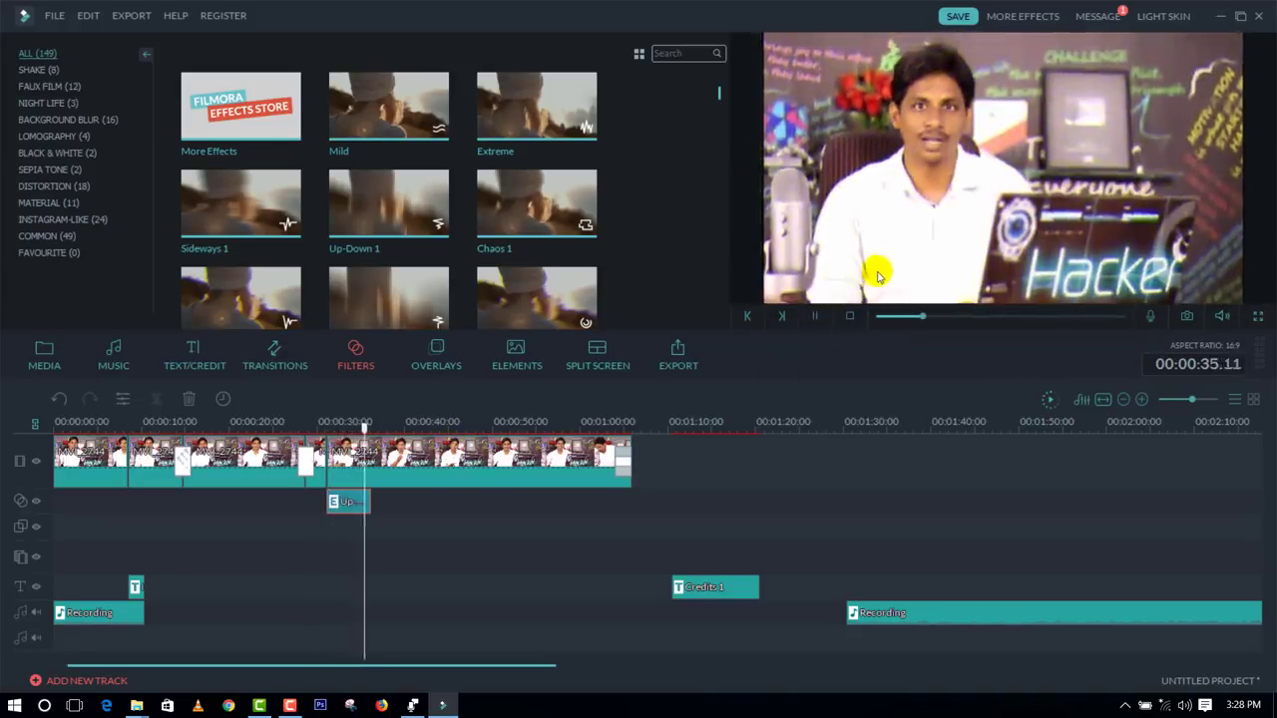
pyautogui.click(817, 318)
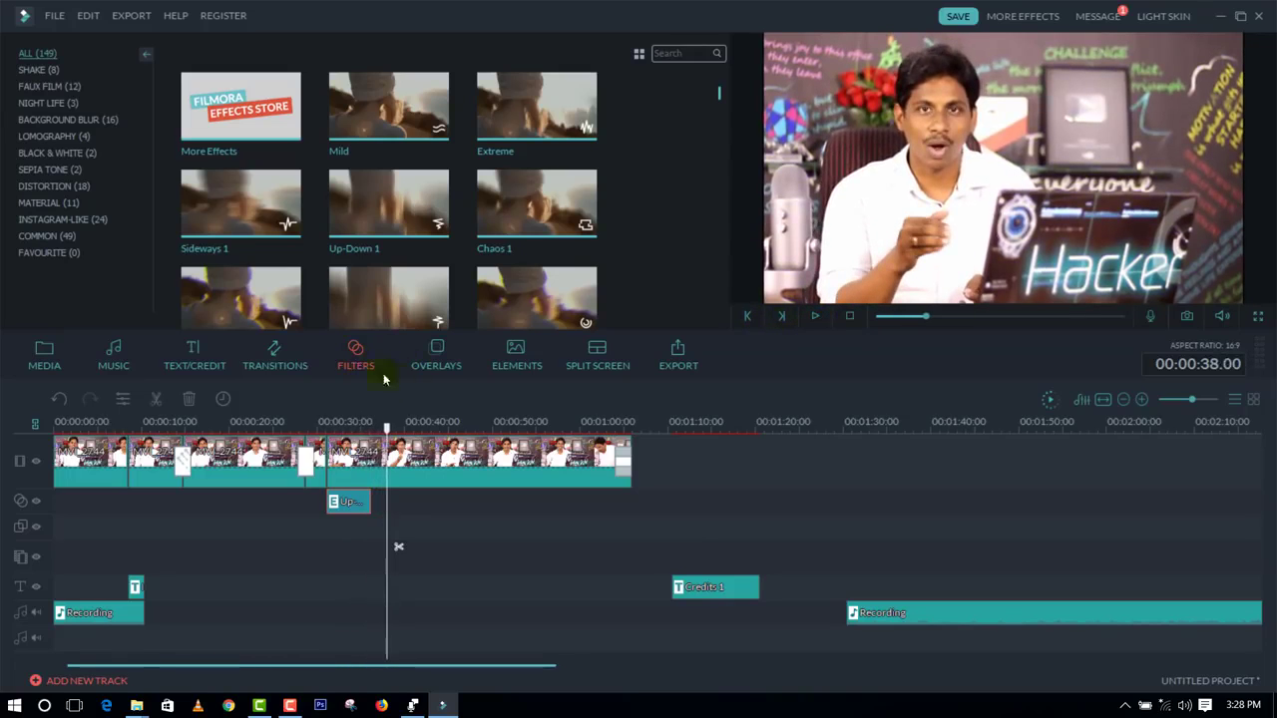
# Step: Look through the available overlays and elements, including the Love and Hand Drawn element categories
pyautogui.click(437, 357)
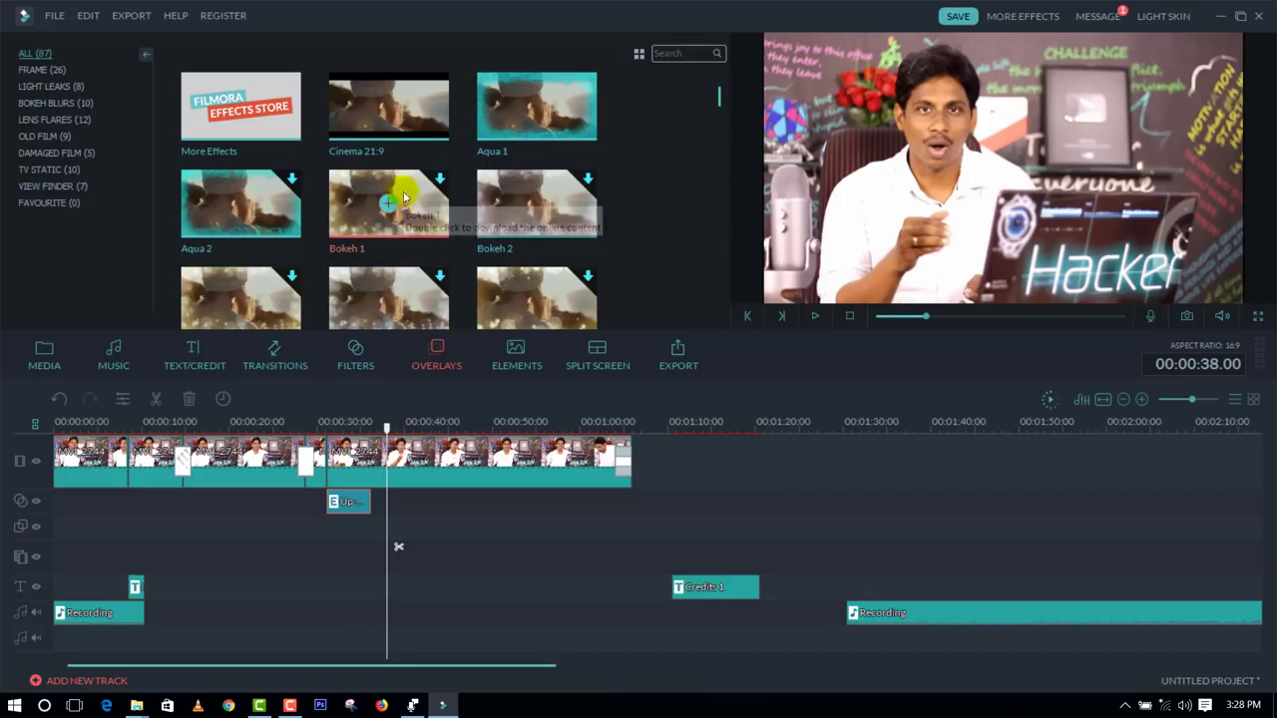
pyautogui.click(518, 358)
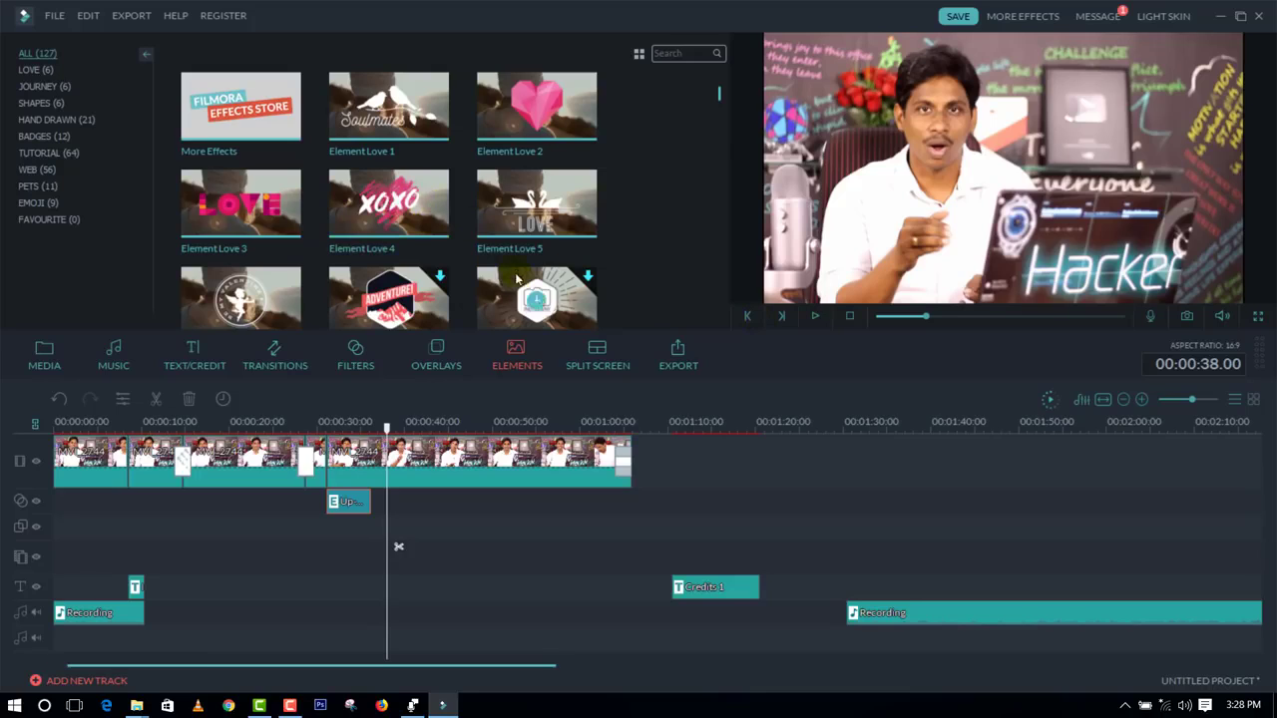
pyautogui.doubleClick(395, 301)
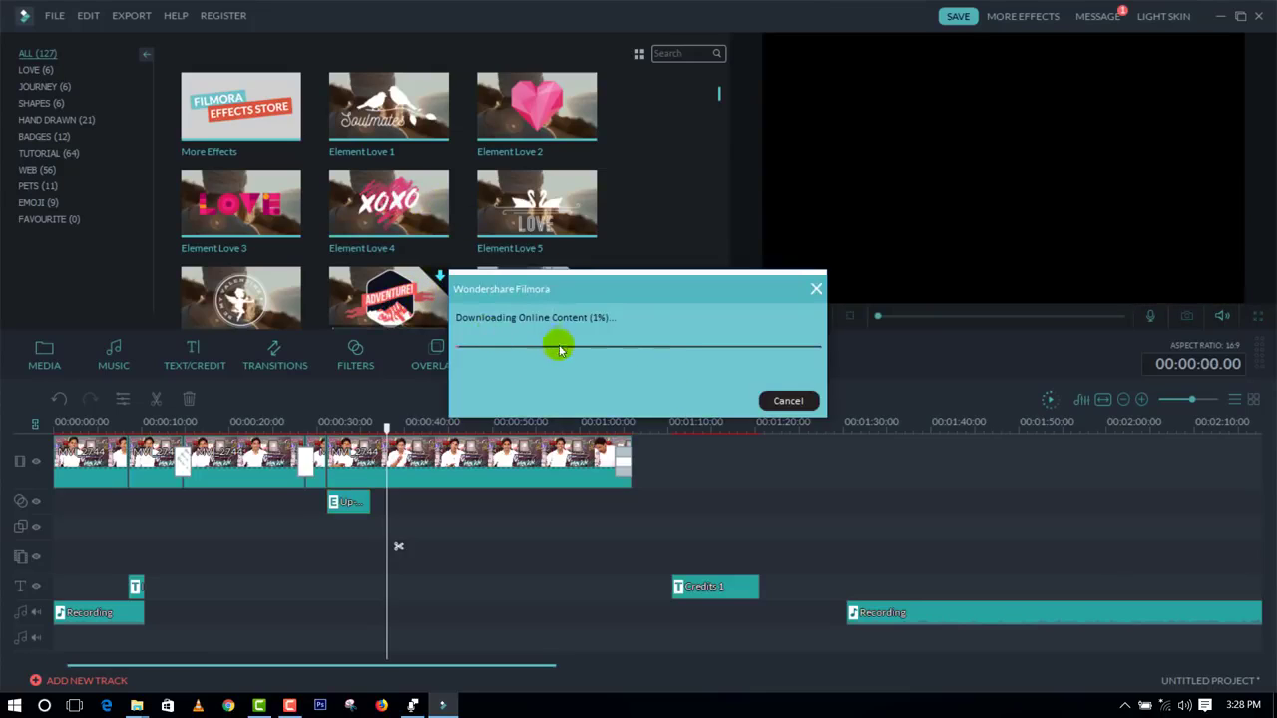
pyautogui.click(788, 400)
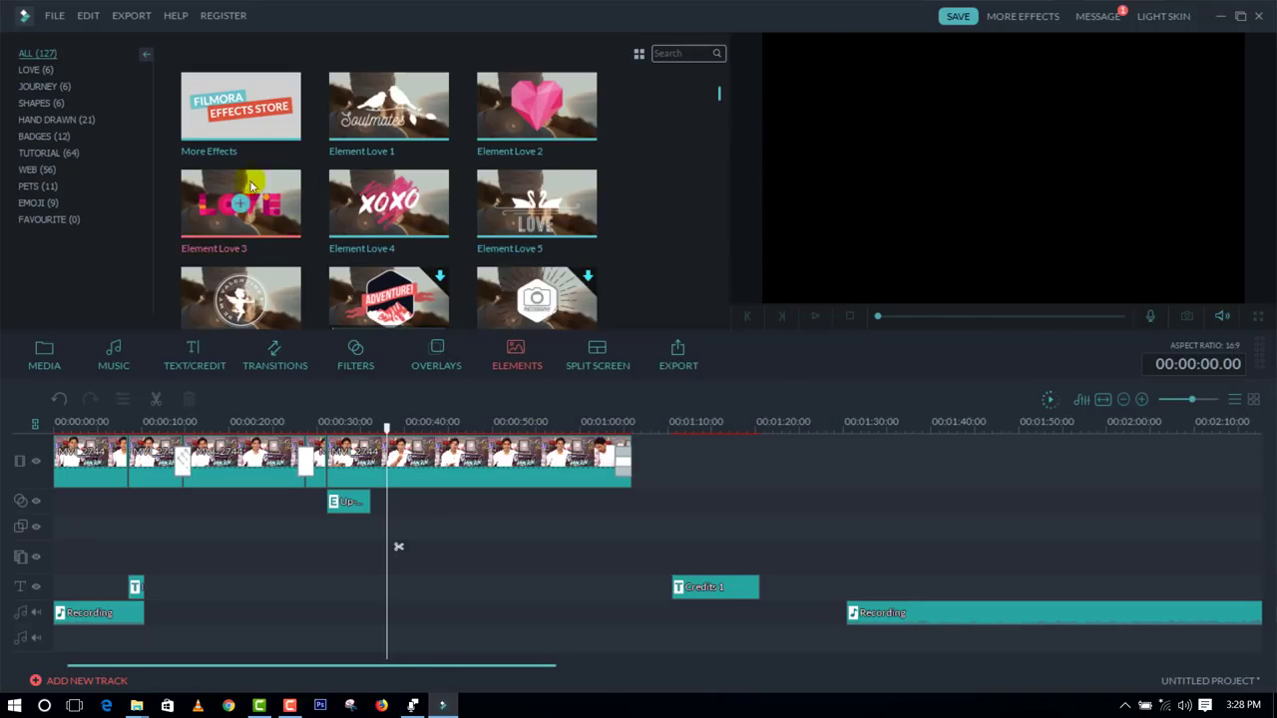
pyautogui.click(42, 74)
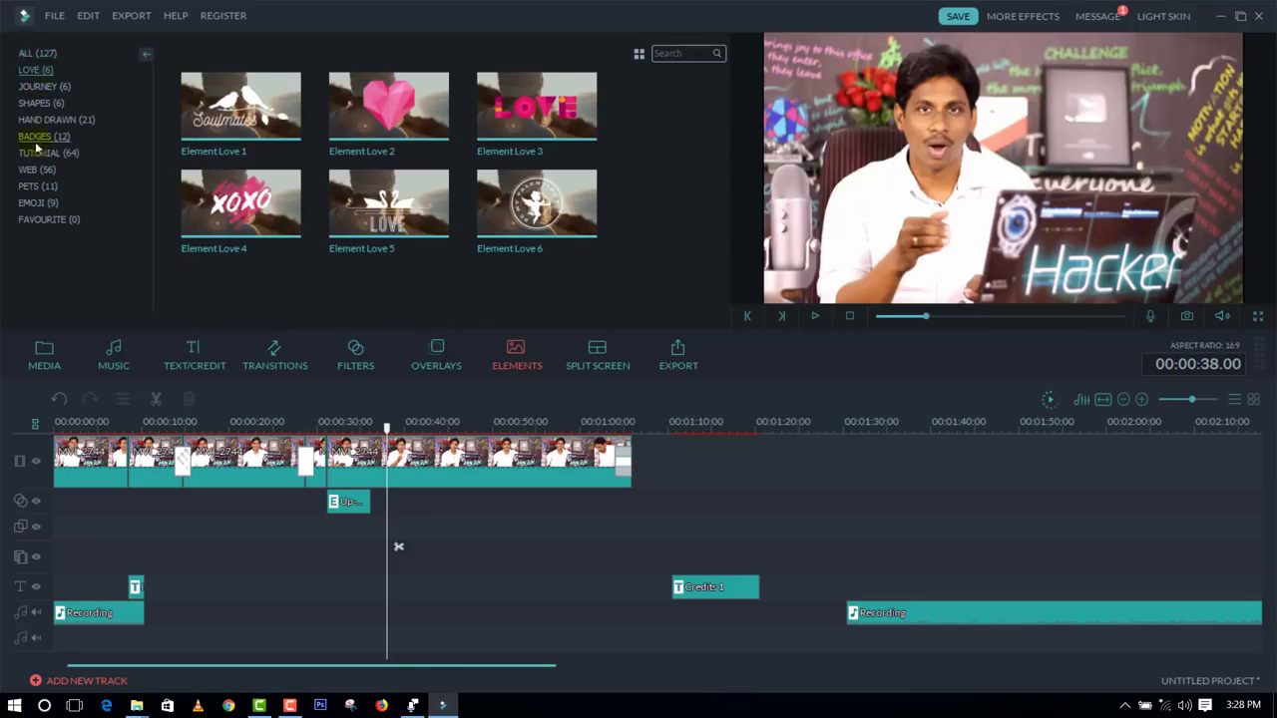
pyautogui.click(40, 120)
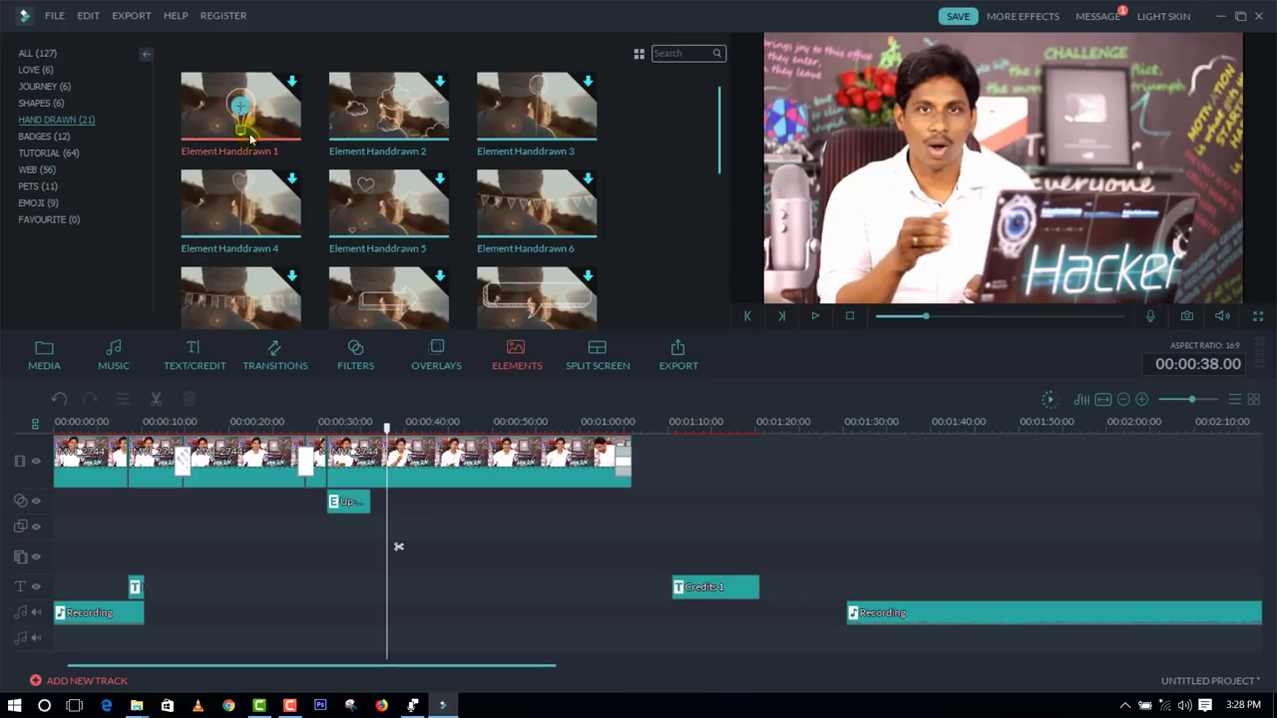
pyautogui.click(242, 204)
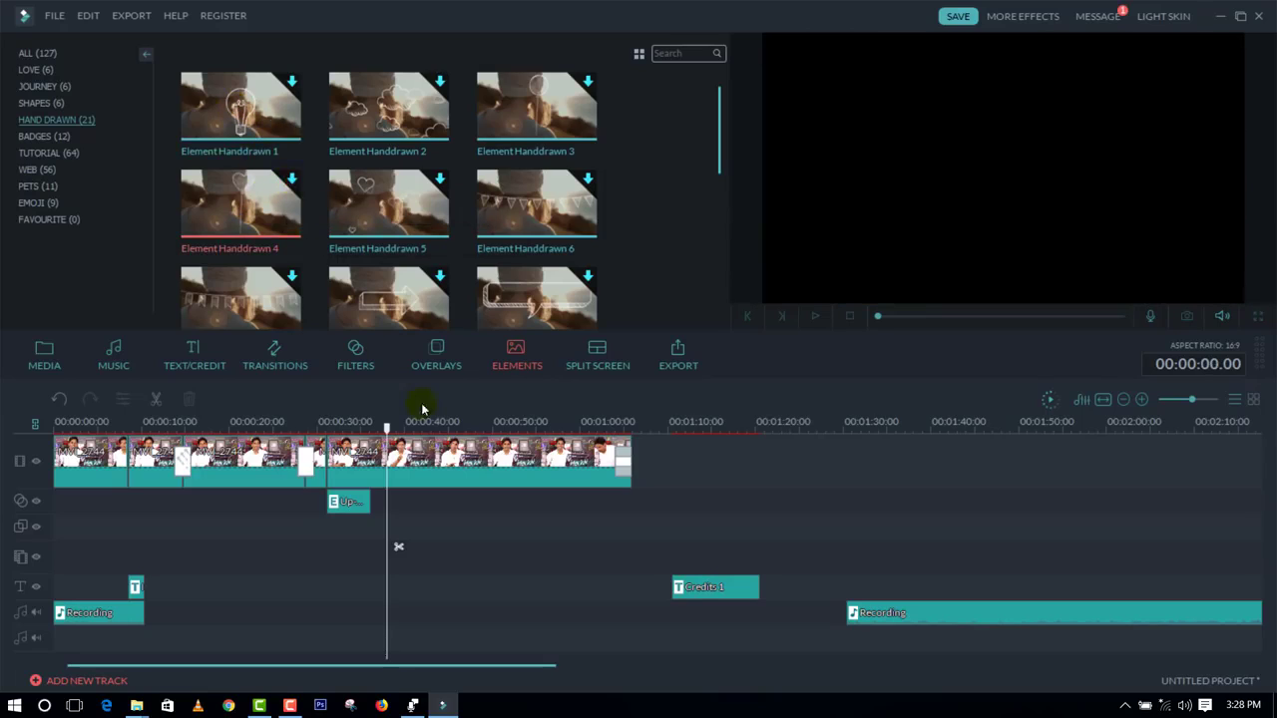
pyautogui.click(382, 108)
pyautogui.click(387, 251)
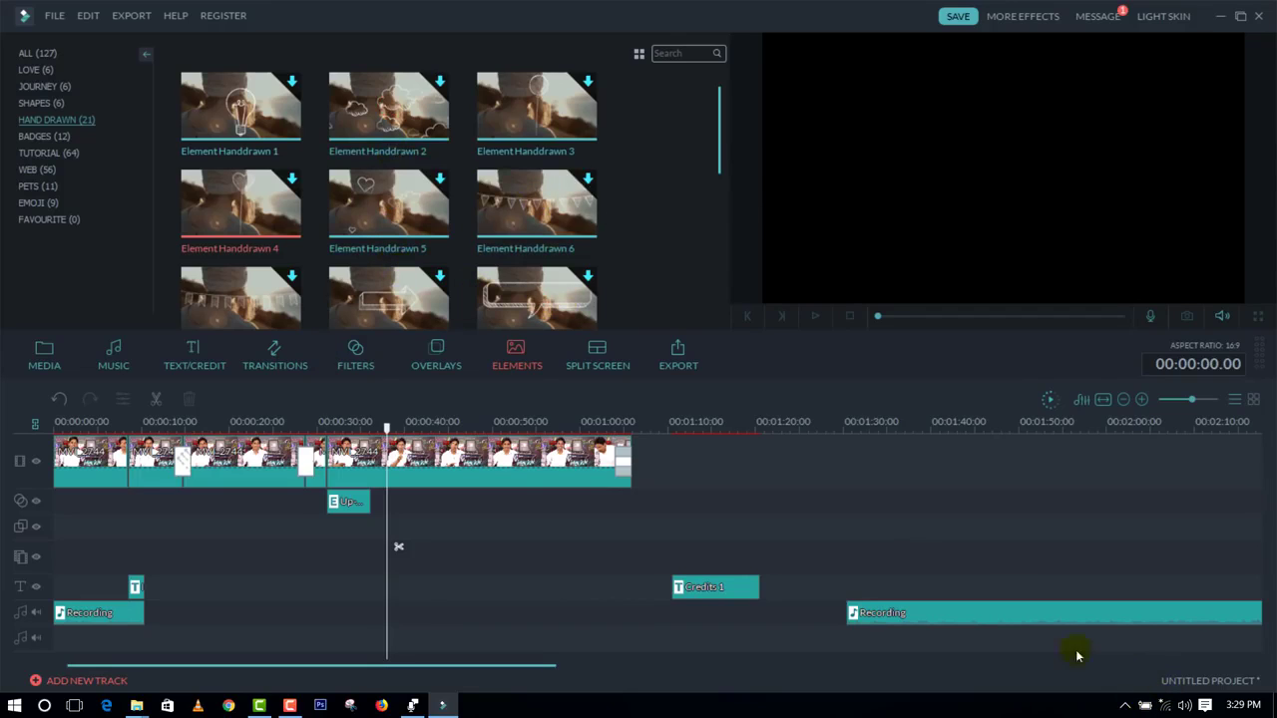
pyautogui.click(534, 485)
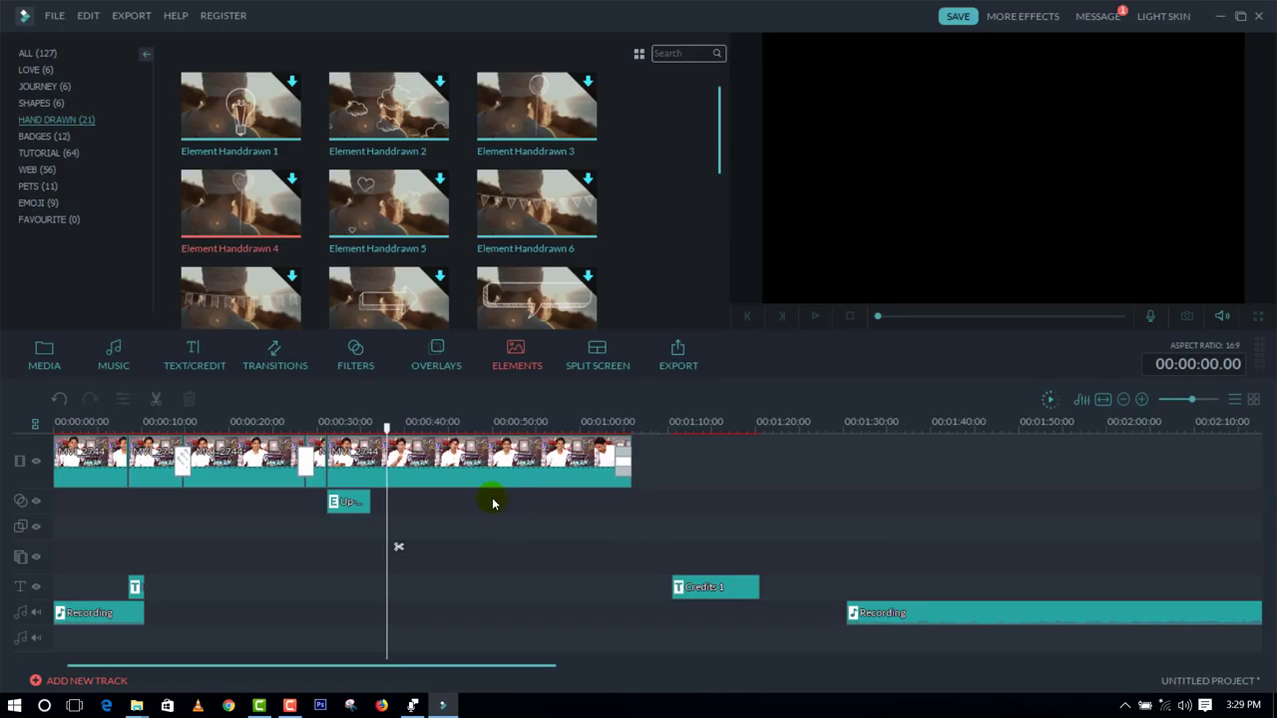
# Step: Insert a split screen layout with four vertical columns at the start of the video track
pyautogui.click(599, 363)
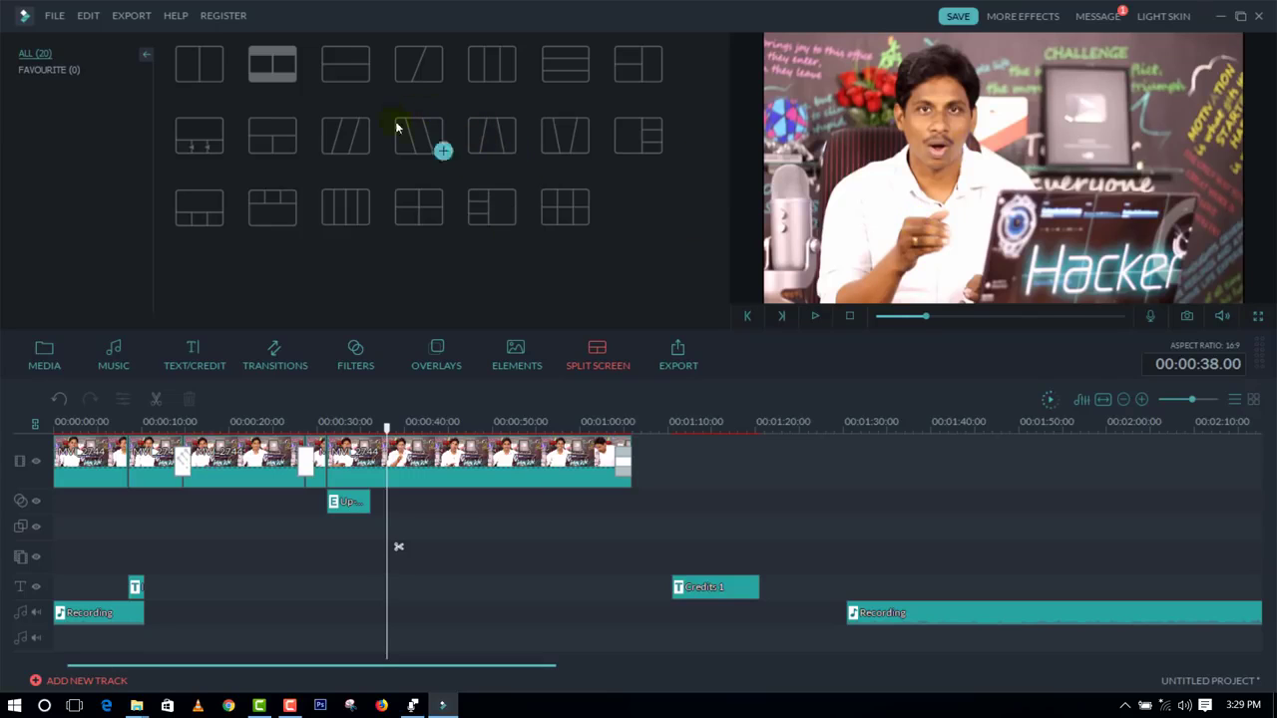
pyautogui.click(345, 135)
pyautogui.click(368, 151)
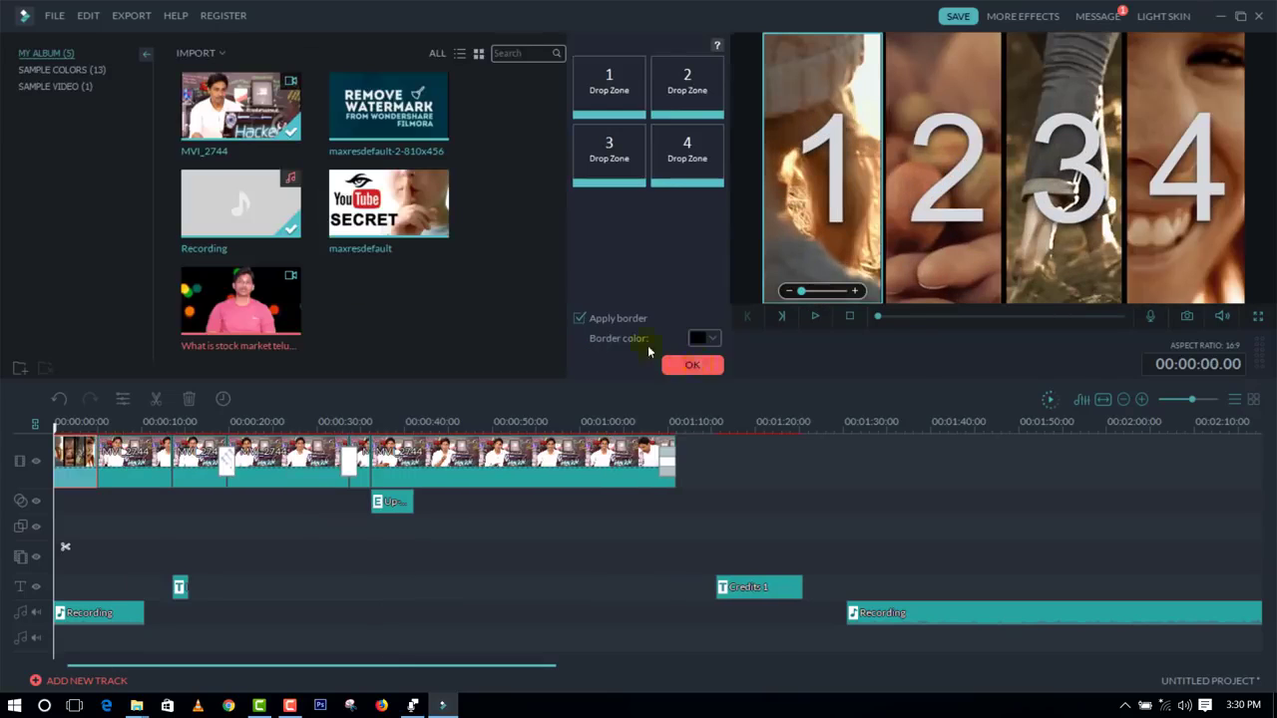
# Step: Fill split screen zone 1 with the stock market video, zone 2 with MVI_2744 and zone 3 with the maxresdefault image, and preview it
pyautogui.moveTo(606, 100); pyautogui.dragTo(602, 93)
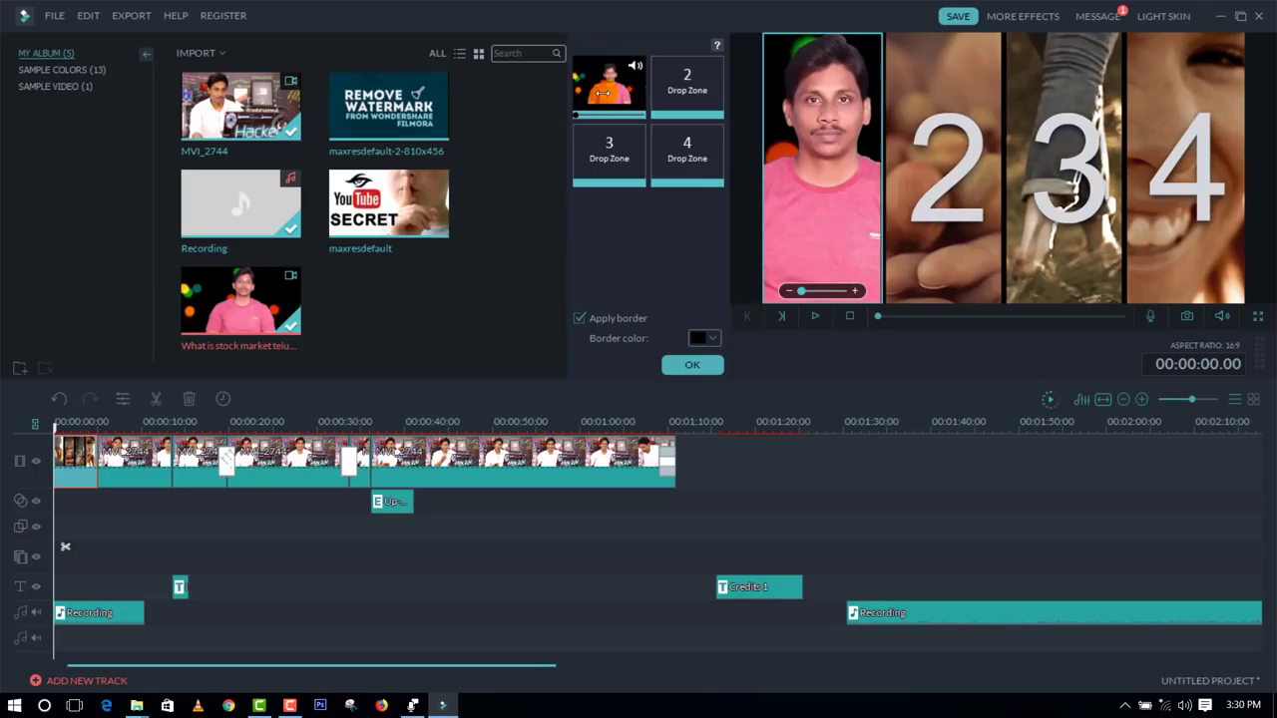
pyautogui.click(238, 116)
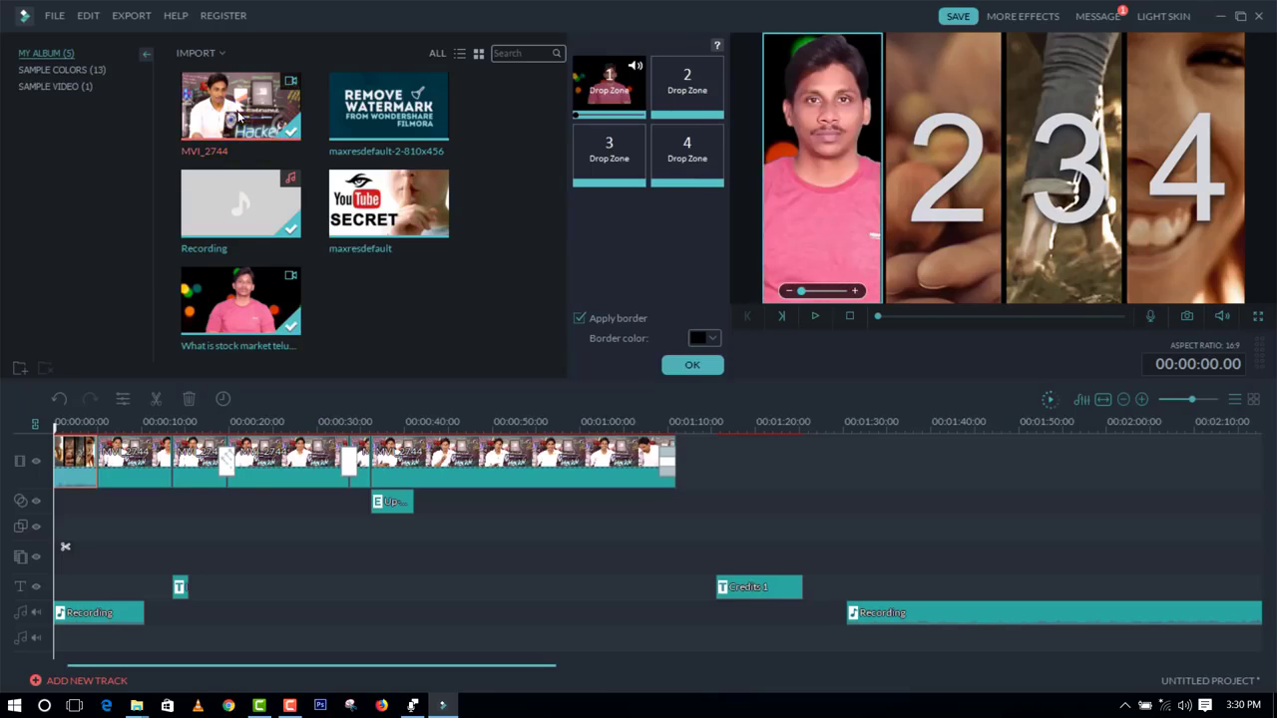
pyautogui.moveTo(675, 128); pyautogui.dragTo(704, 94)
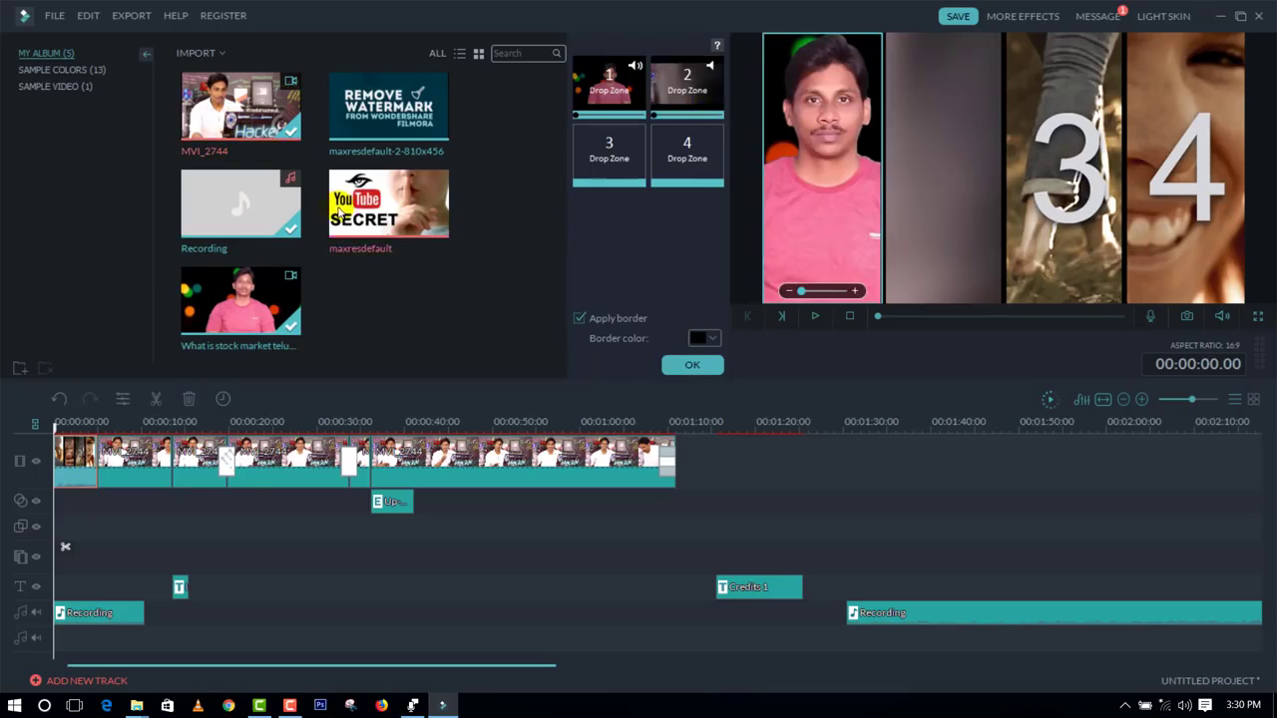
pyautogui.moveTo(344, 217); pyautogui.dragTo(598, 159)
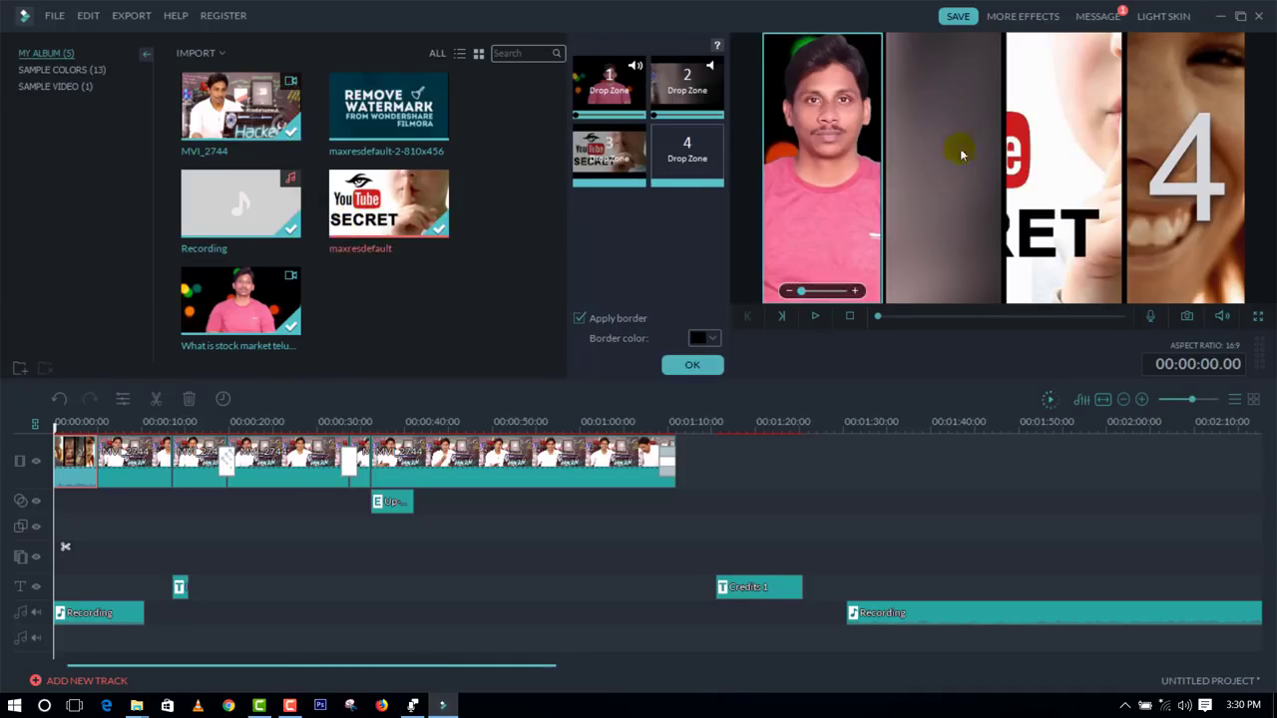
pyautogui.click(815, 316)
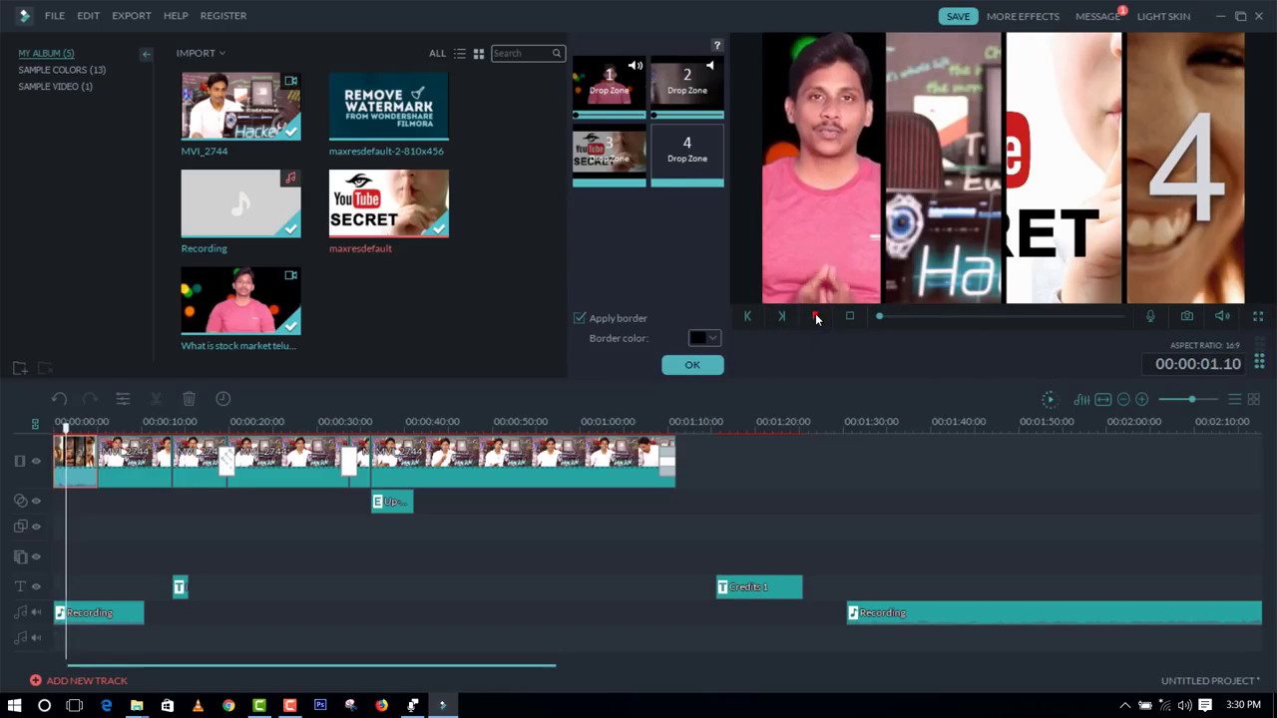
# Step: Stop the preview, accept the split screen settings, and remove the split screen and first MVI_2744 clip from the video track
pyautogui.click(816, 317)
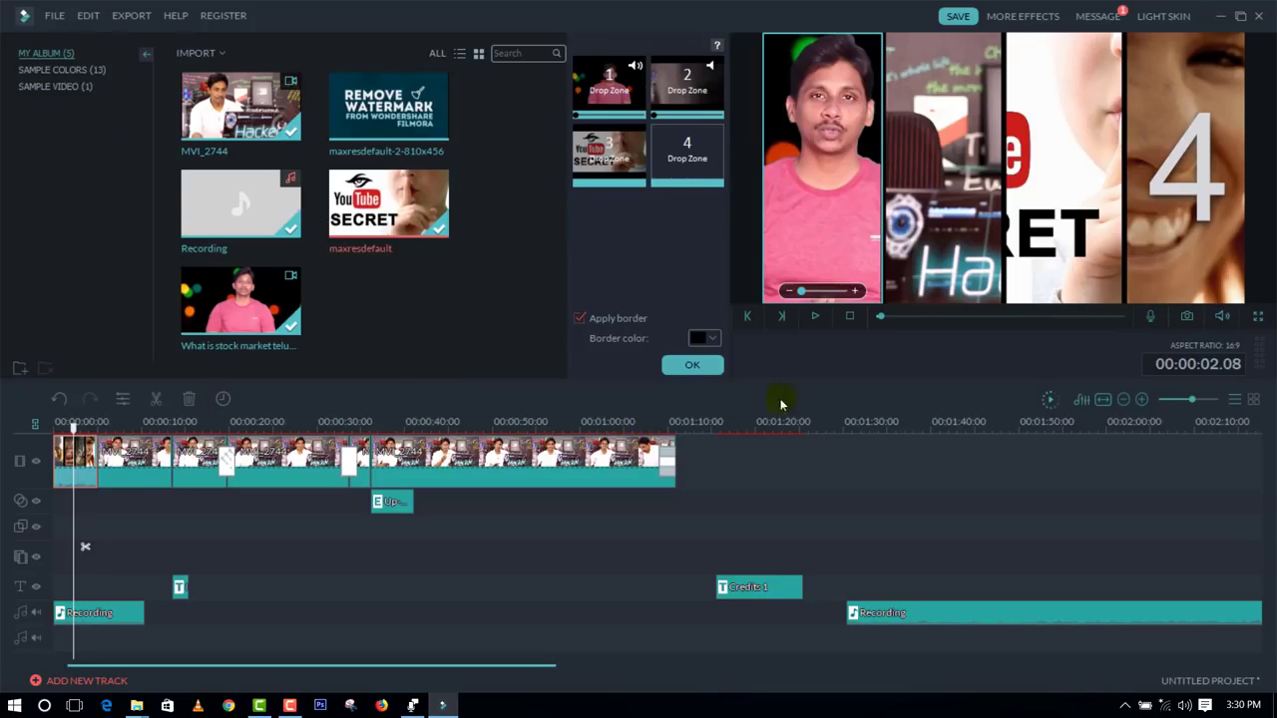
pyautogui.click(710, 368)
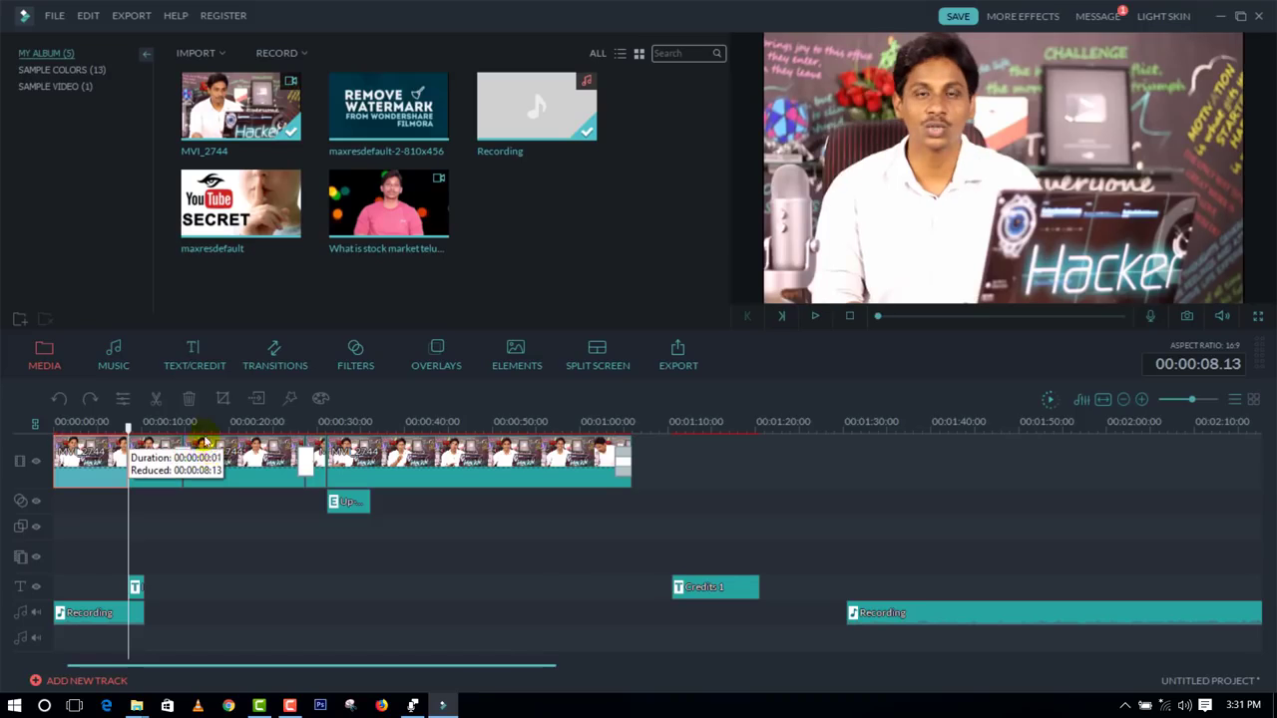
pyautogui.moveTo(214, 447); pyautogui.dragTo(185, 424)
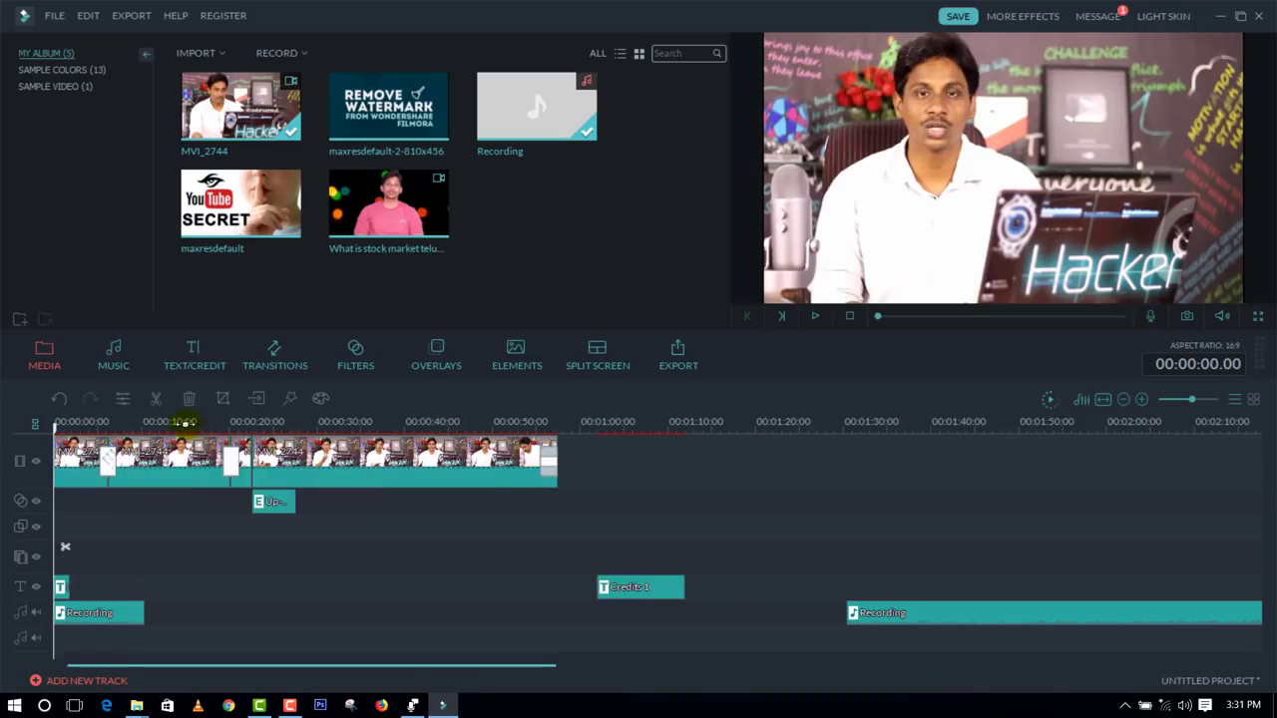
# Step: Check the built-in music library and effects store, and import the Recording audio file from the Desktop into the album
pyautogui.click(124, 368)
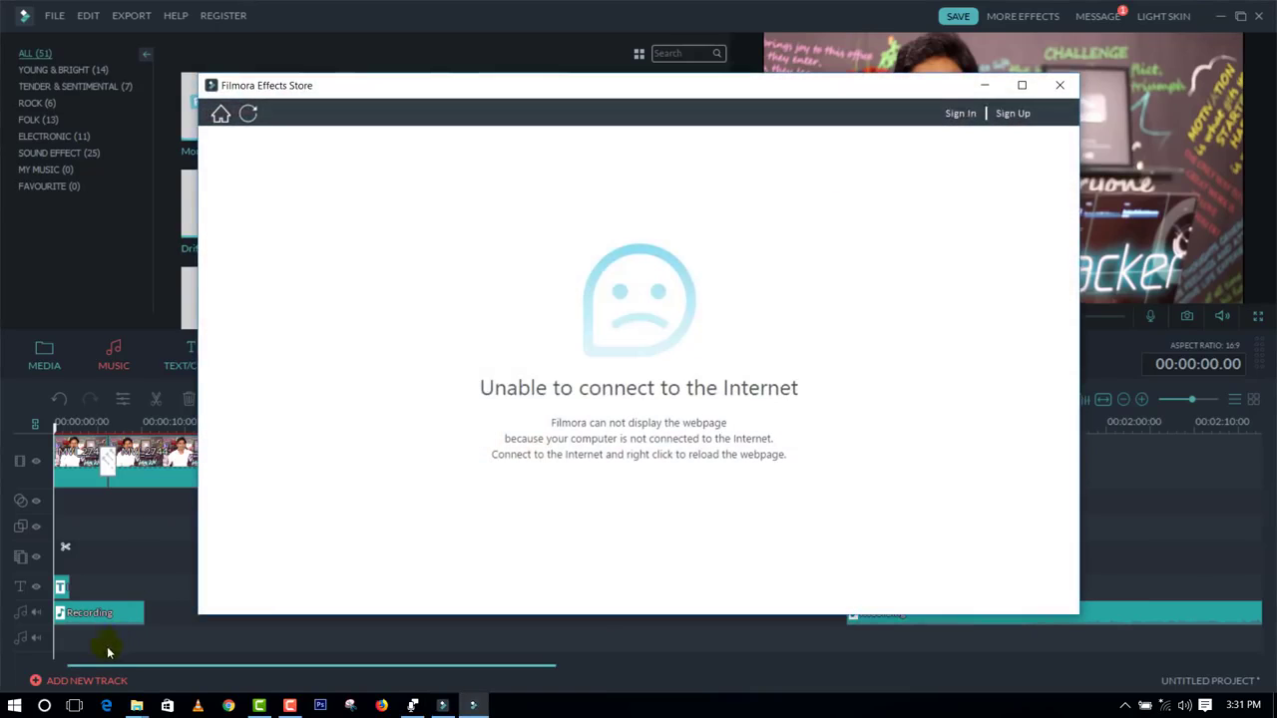
pyautogui.click(1057, 82)
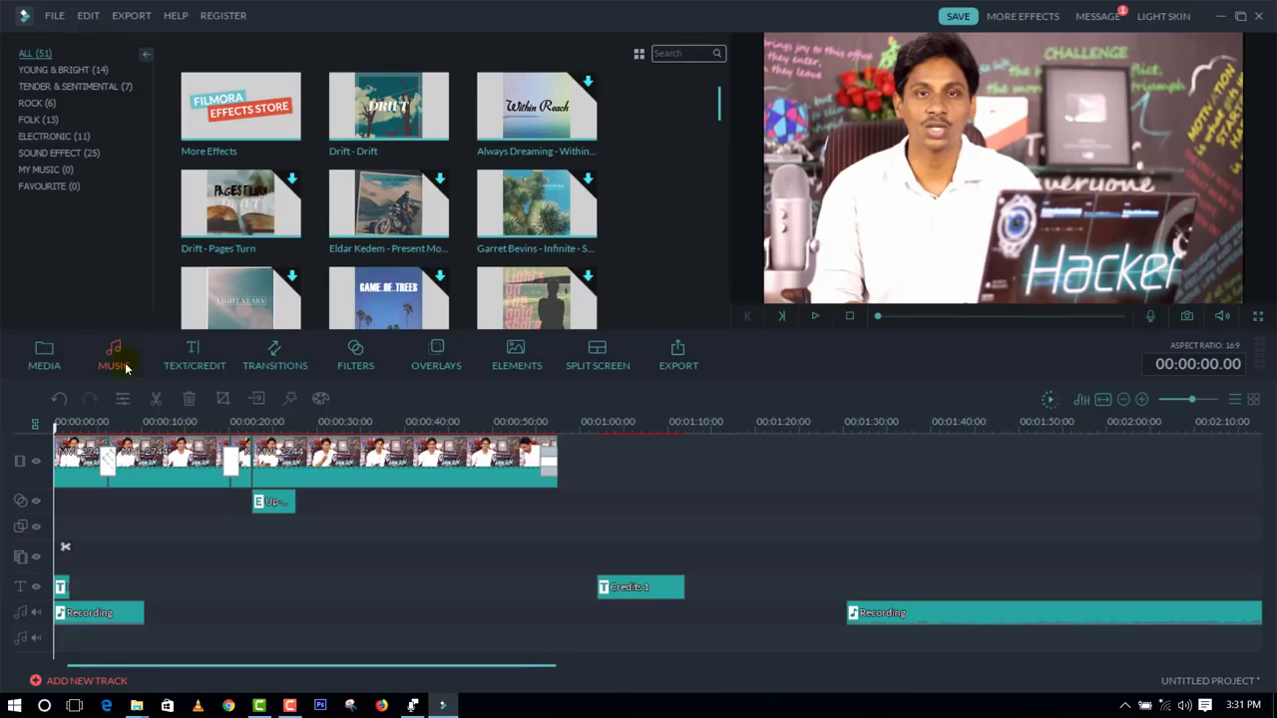
pyautogui.click(55, 359)
pyautogui.click(195, 53)
pyautogui.click(198, 72)
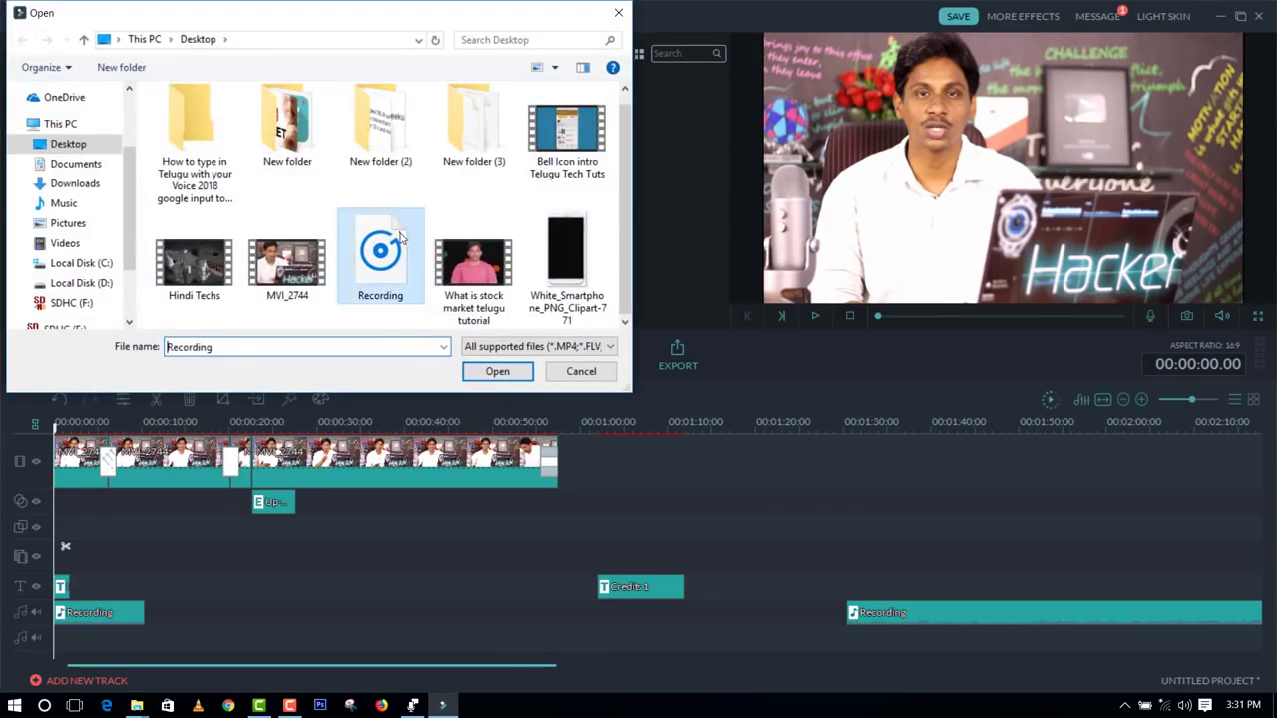
pyautogui.doubleClick(399, 235)
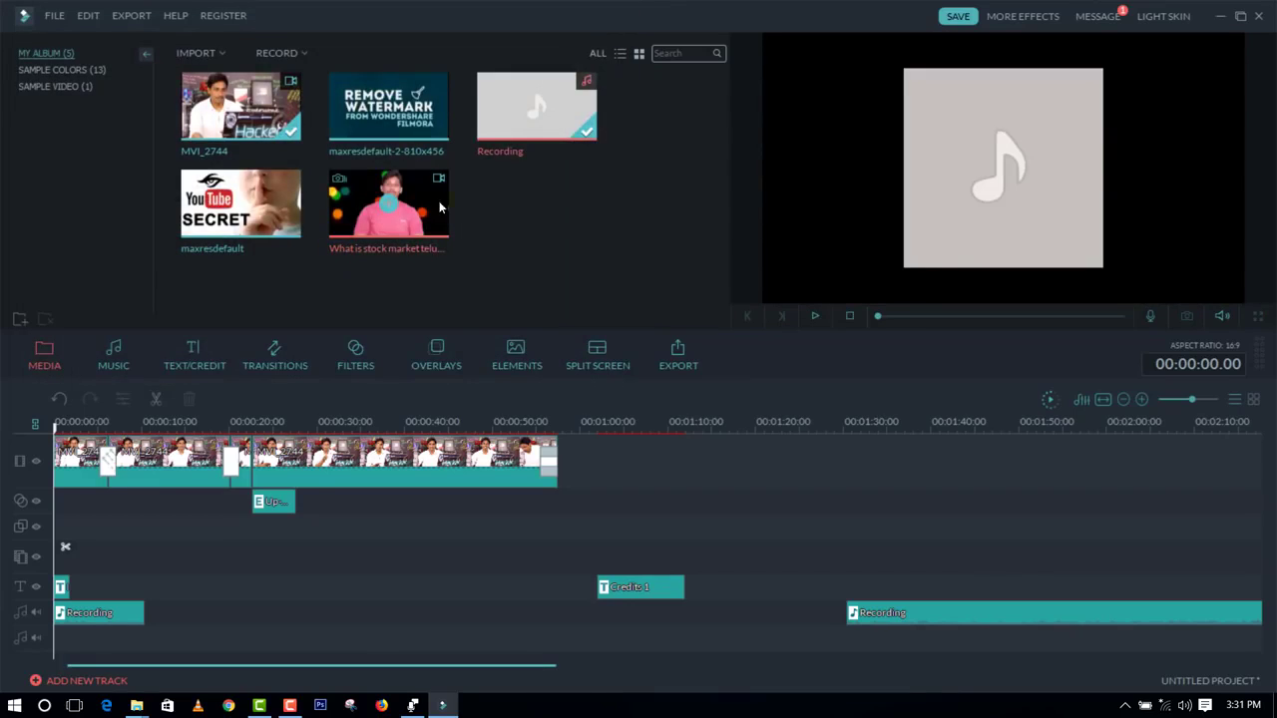
# Step: Place the Recording audio directly after the first recording clip at 00:00:10.11 and set its volume to 170
pyautogui.moveTo(524, 125); pyautogui.dragTo(50, 581)
pyautogui.moveTo(49, 632); pyautogui.dragTo(145, 616)
pyautogui.click(187, 615)
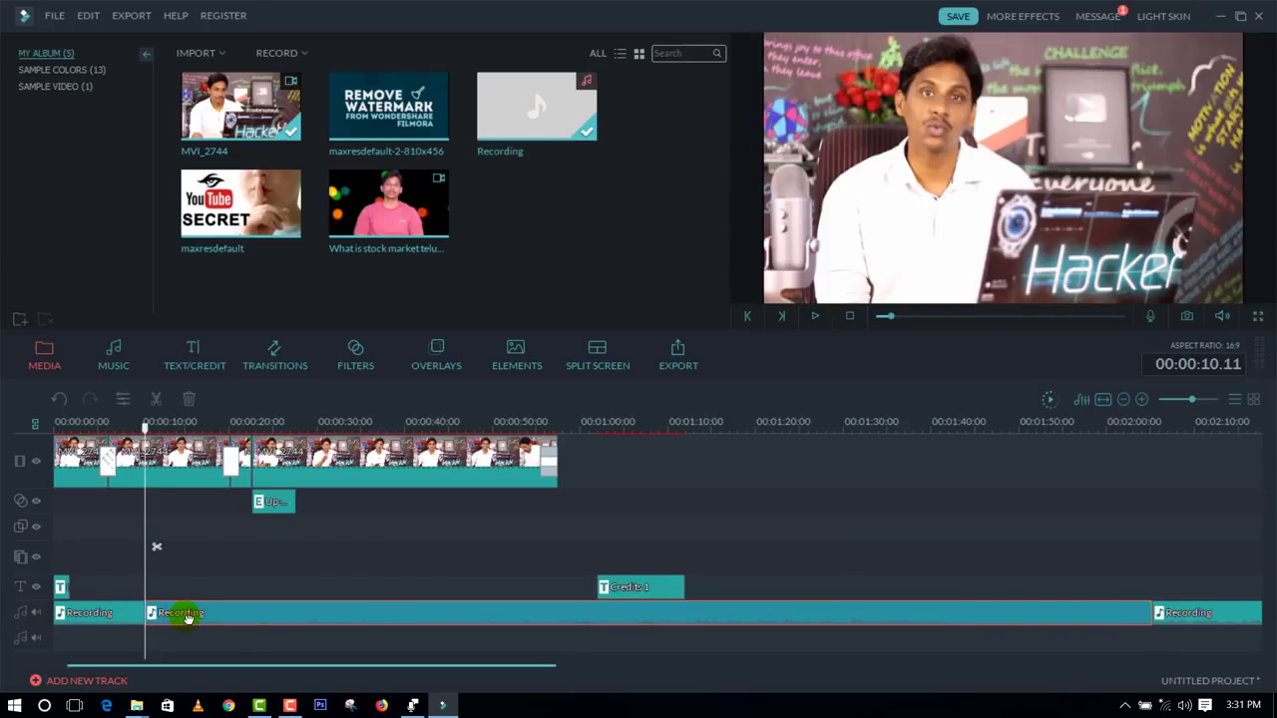
pyautogui.doubleClick(325, 616)
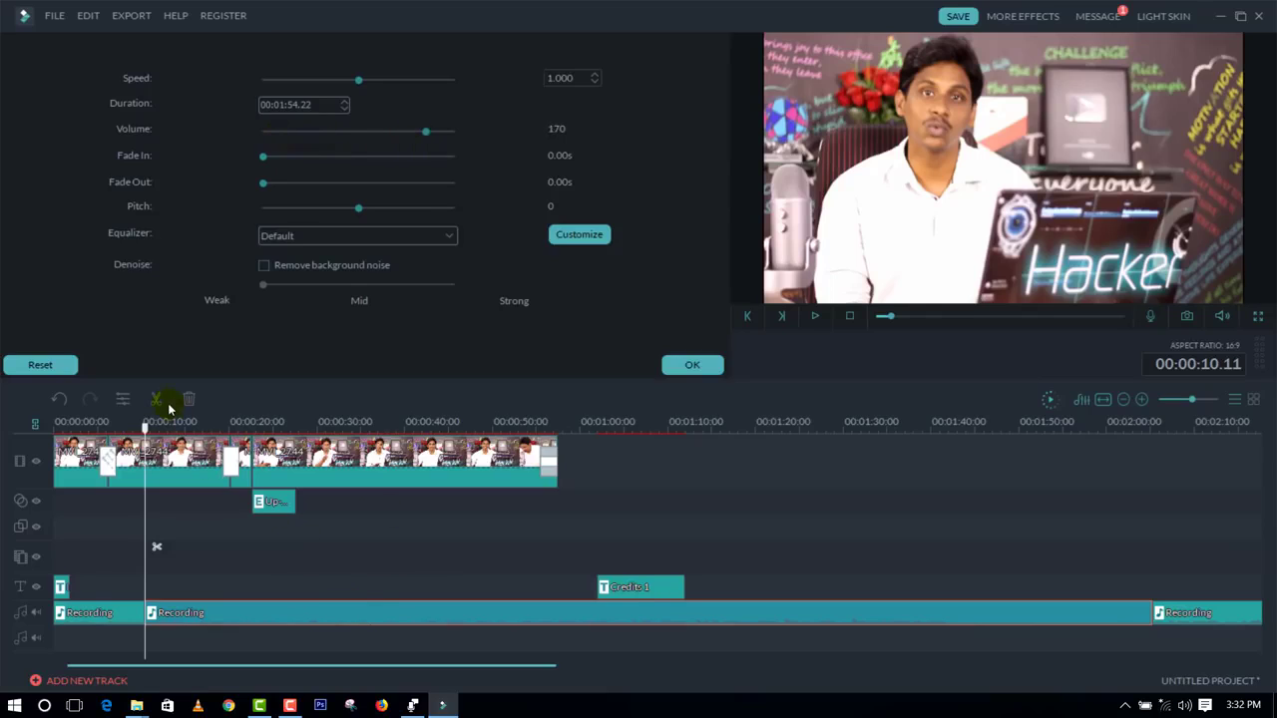
pyautogui.click(692, 364)
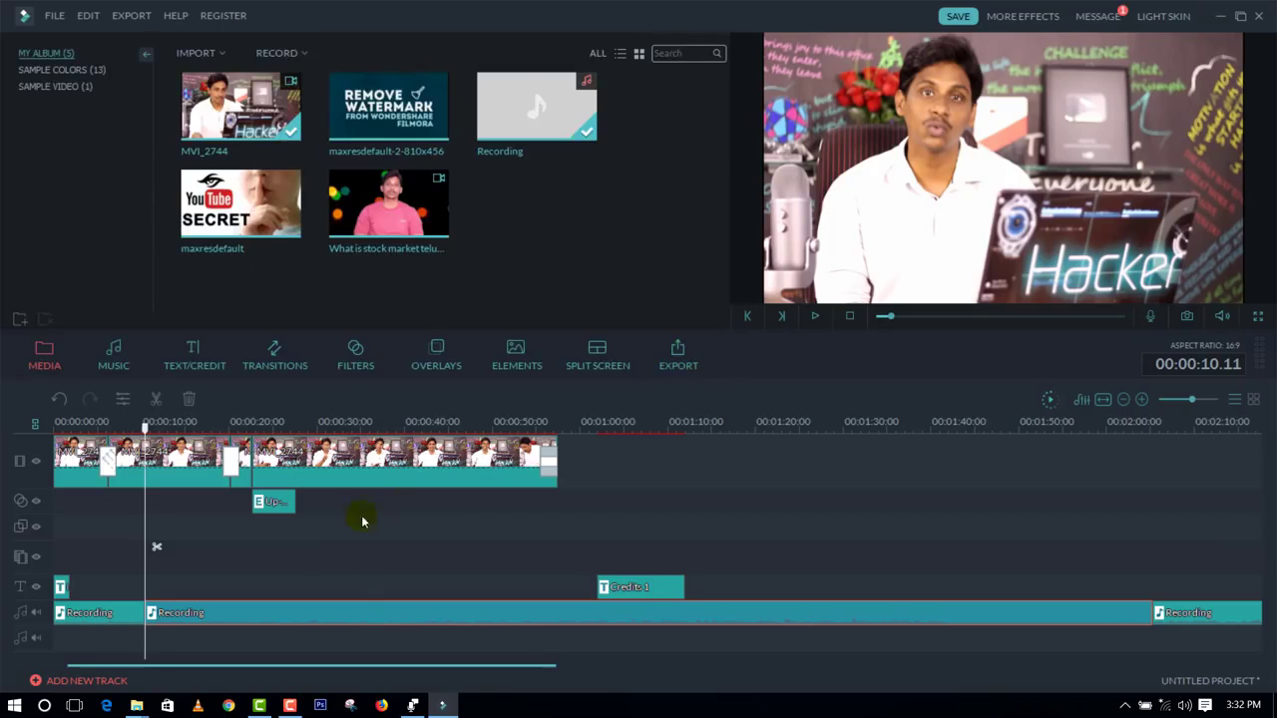
# Step: Apply the Power Tool's Tilt-Shift to the last MVI_2744 clip, widening the vertical focus band and centring it on the presenter
pyautogui.moveTo(147, 432); pyautogui.dragTo(348, 442)
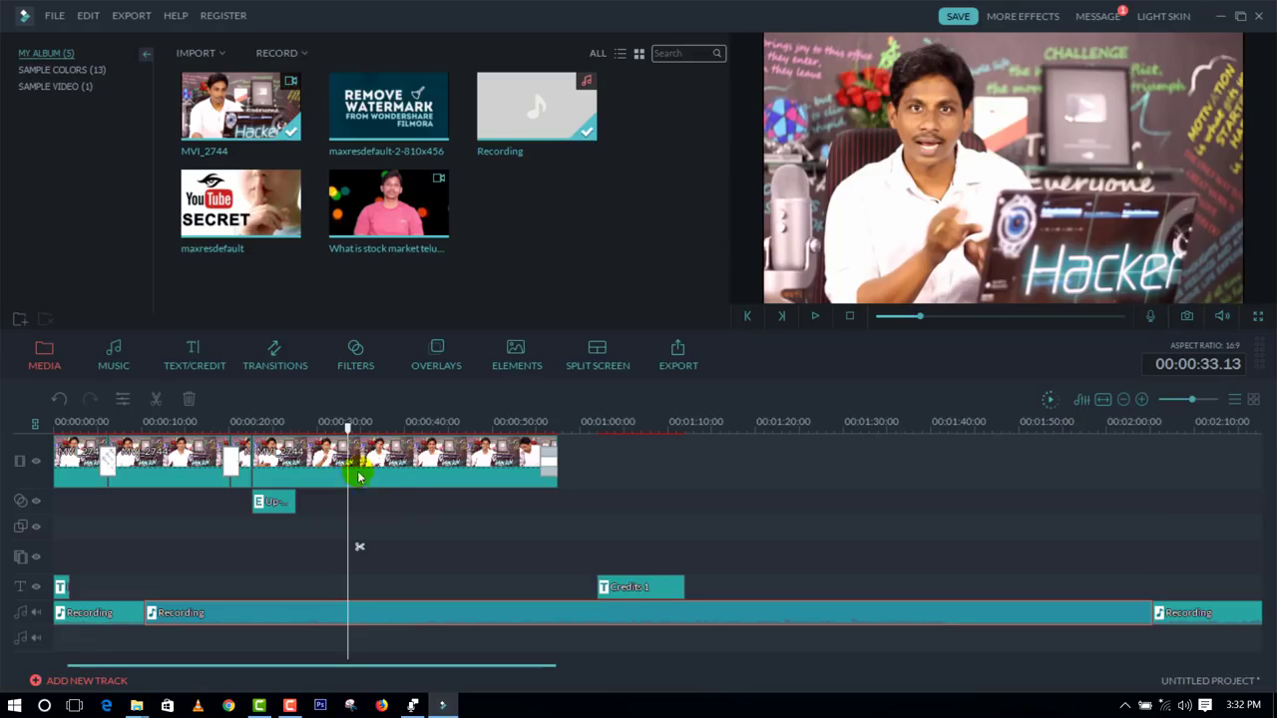
pyautogui.click(519, 542)
pyautogui.rightClick(413, 467)
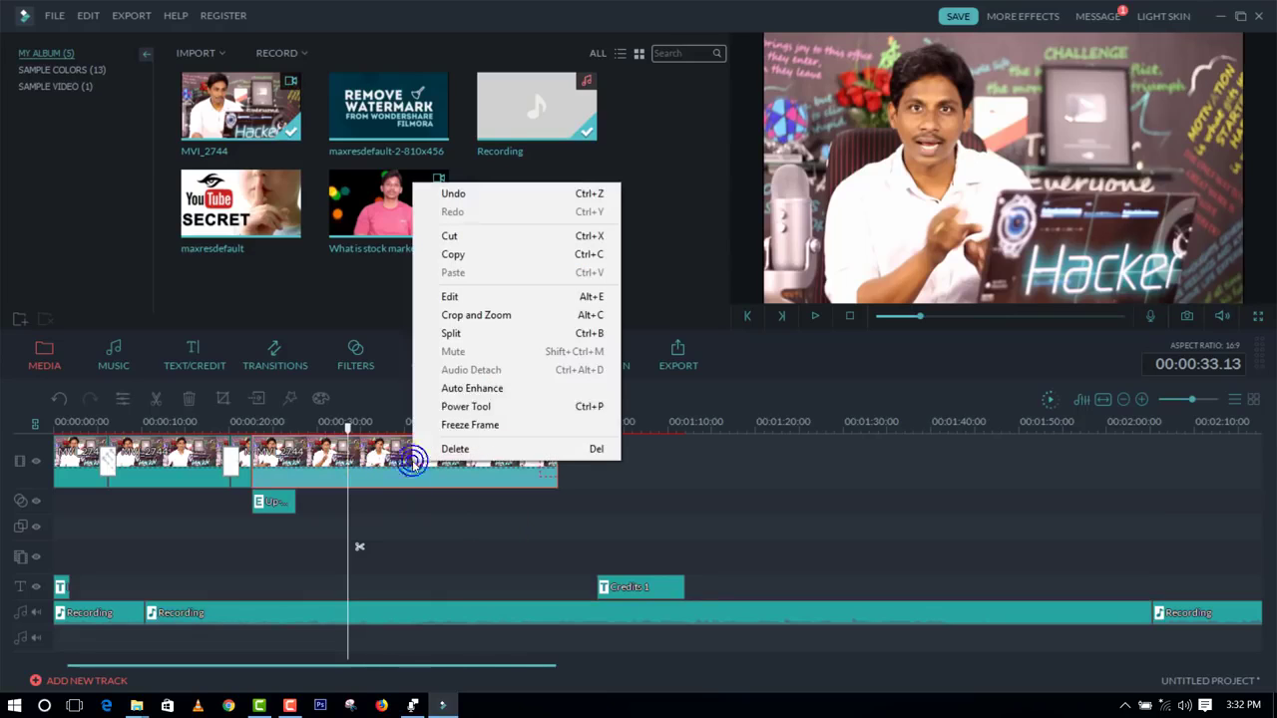
pyautogui.click(474, 406)
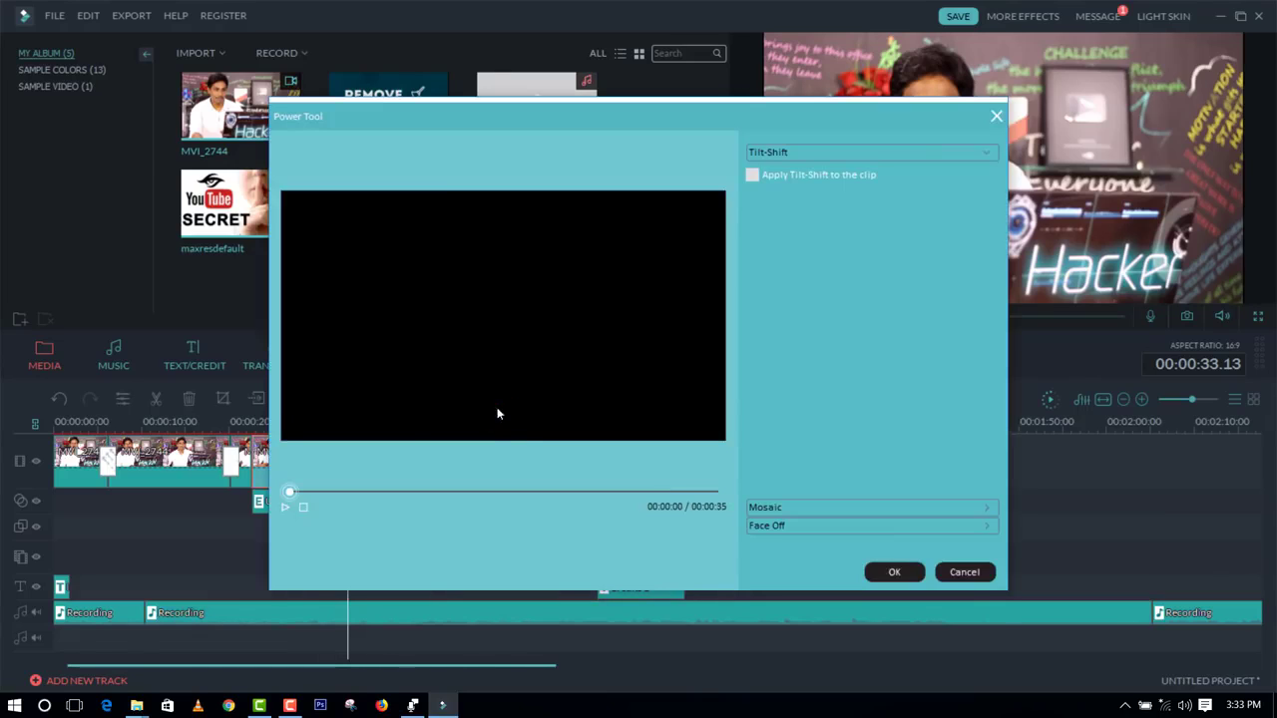
pyautogui.click(808, 176)
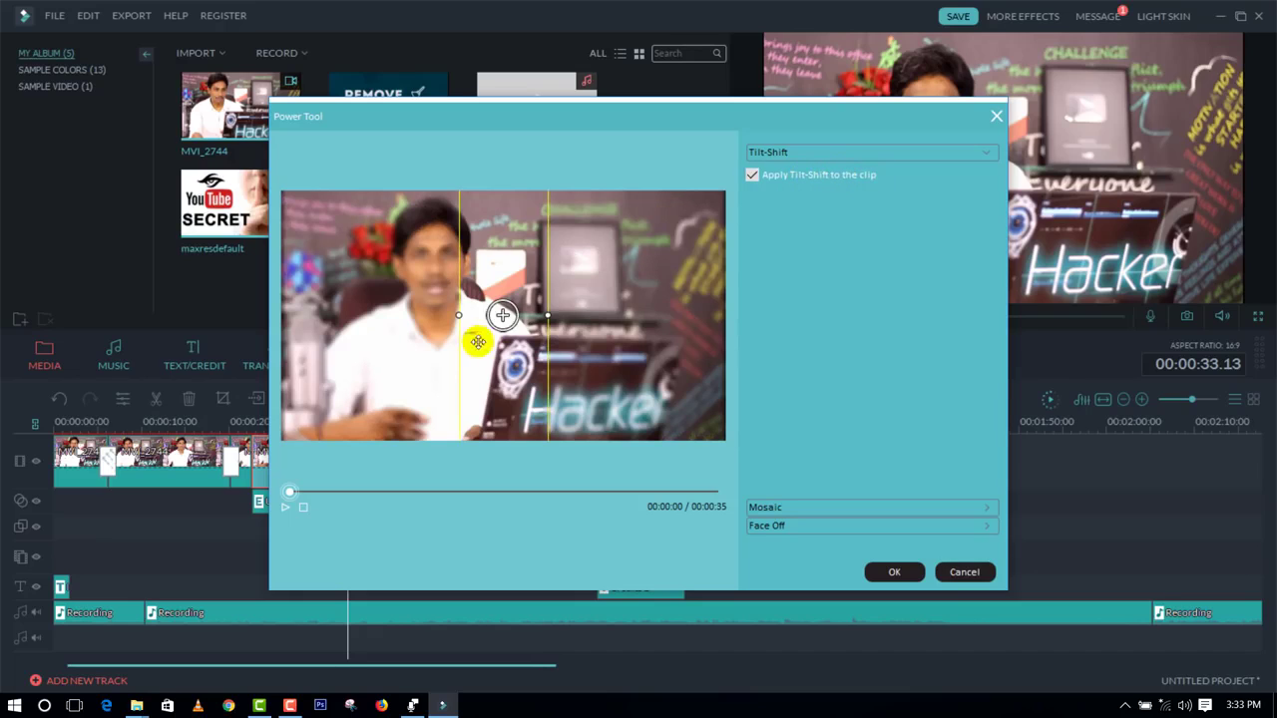
pyautogui.moveTo(523, 319); pyautogui.dragTo(555, 324)
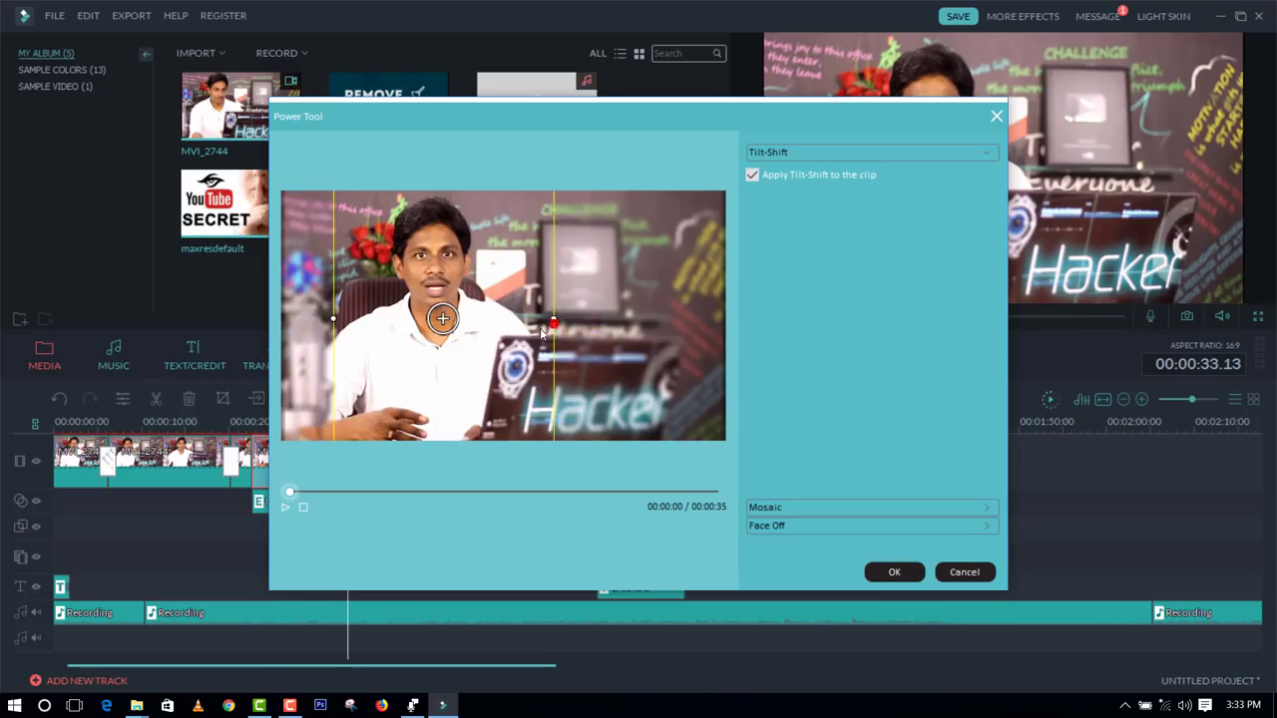
pyautogui.moveTo(445, 320); pyautogui.dragTo(439, 294)
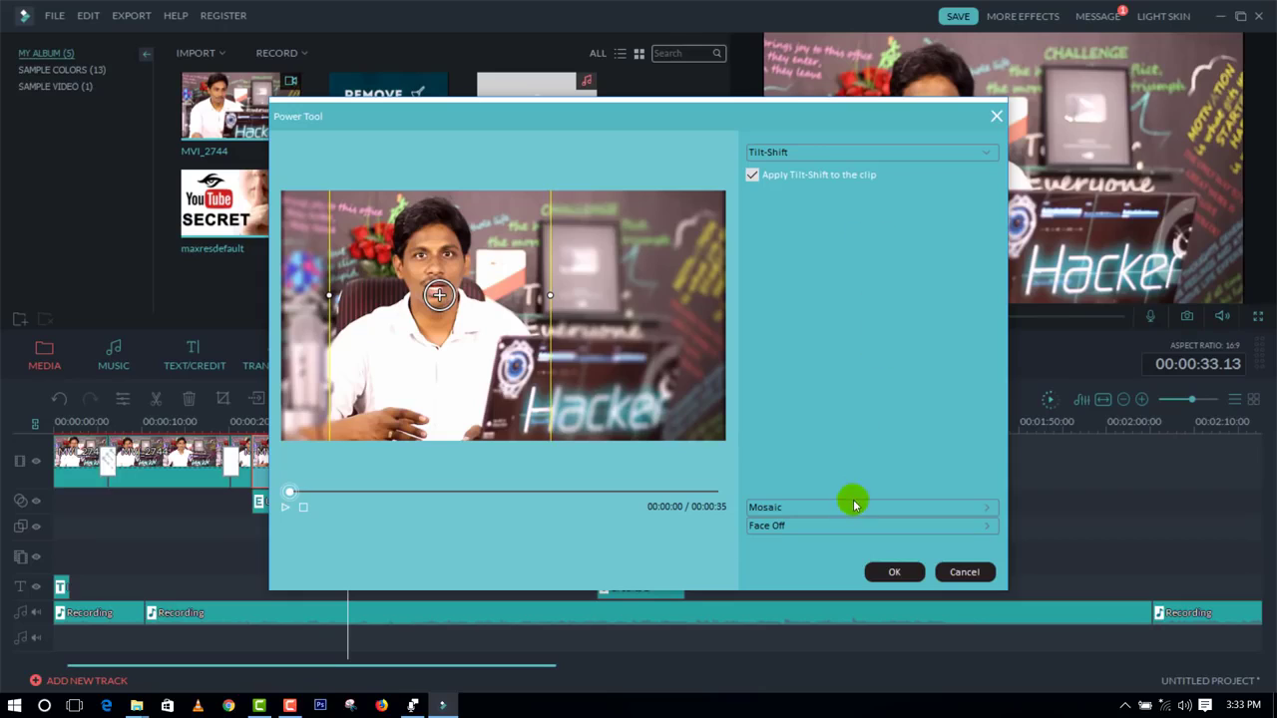
# Step: Apply Mosaic to the clip and place one mosaic block over the Hacker lettering on the laptop
pyautogui.click(857, 152)
pyautogui.click(797, 508)
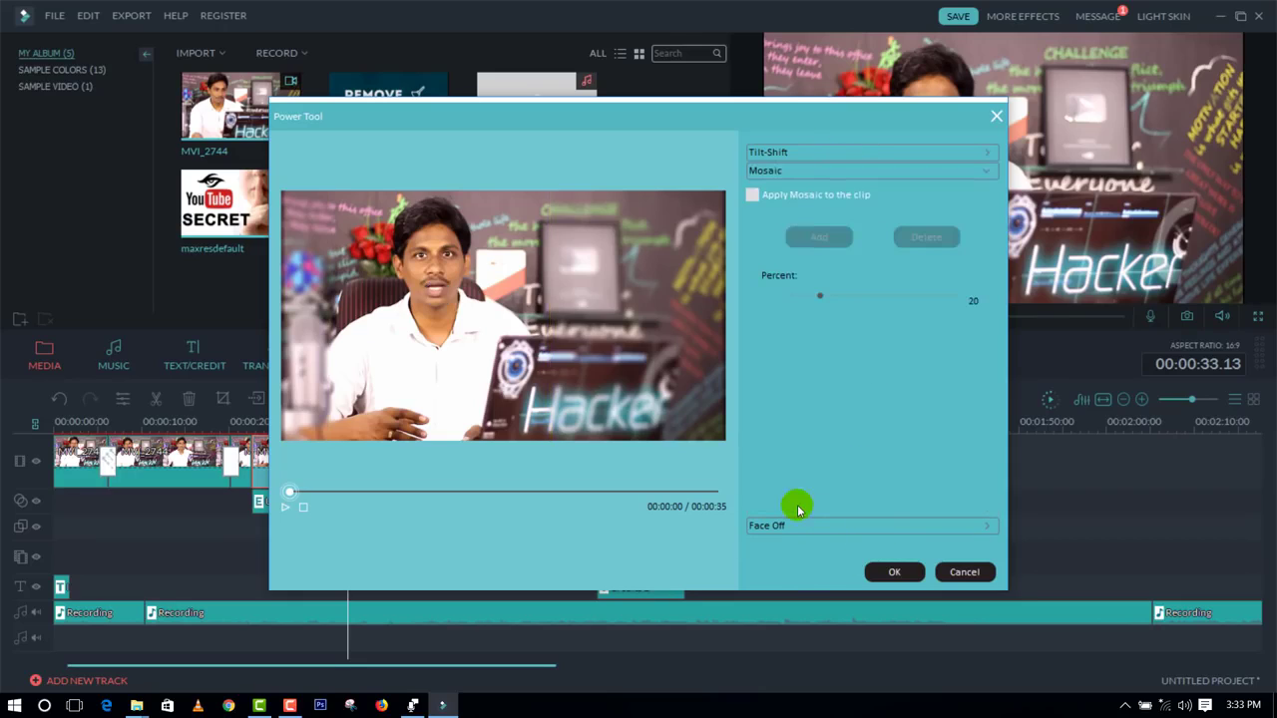
pyautogui.click(823, 297)
pyautogui.click(750, 196)
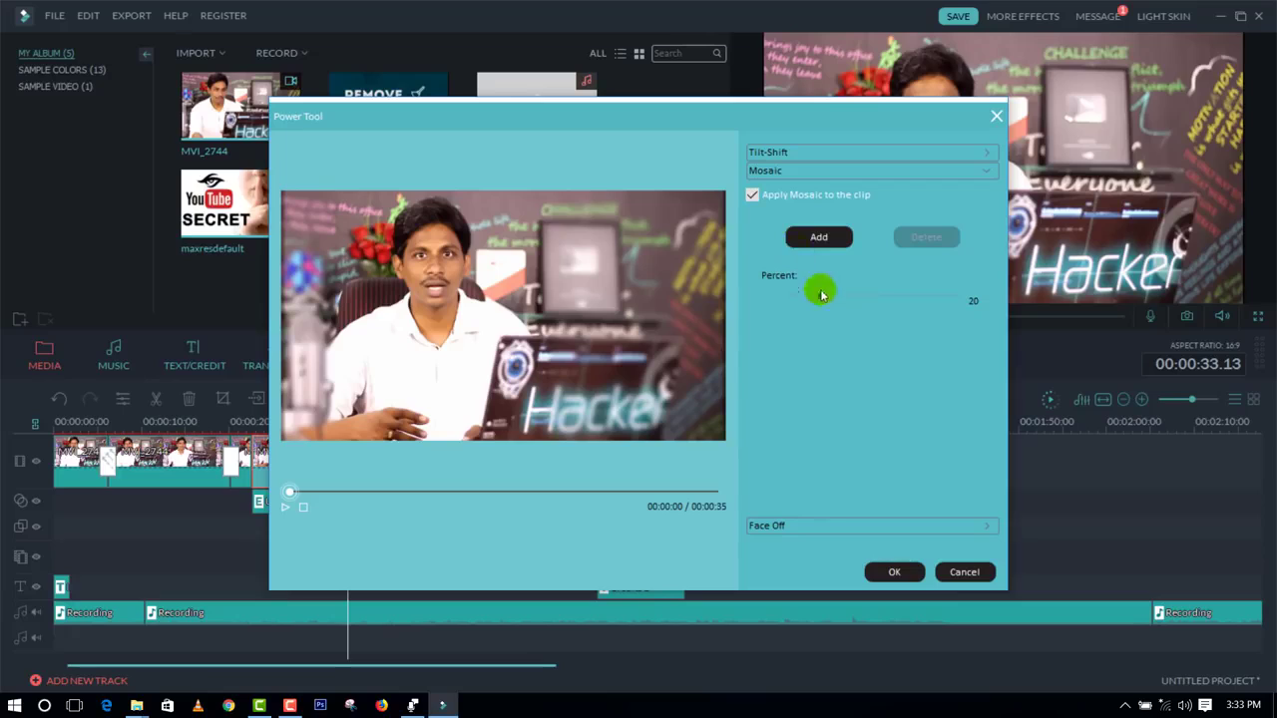
pyautogui.click(815, 238)
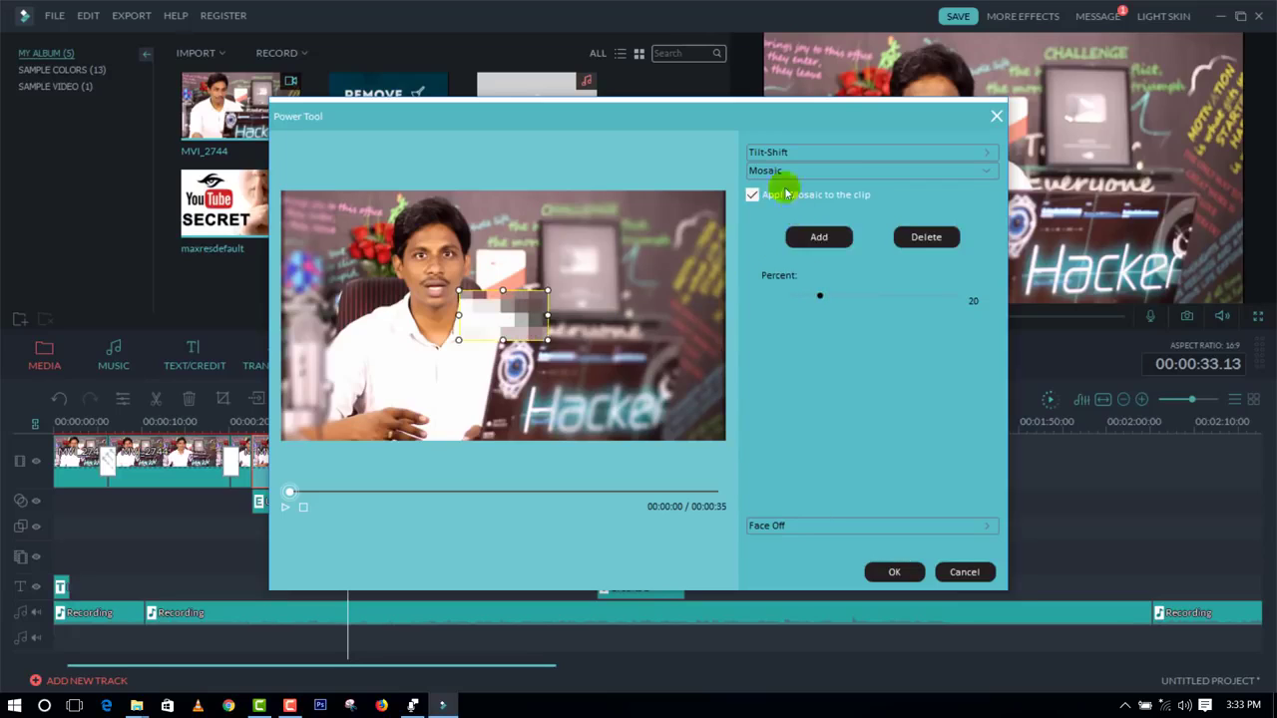
pyautogui.moveTo(502, 321); pyautogui.dragTo(440, 276)
pyautogui.moveTo(559, 384); pyautogui.dragTo(596, 430)
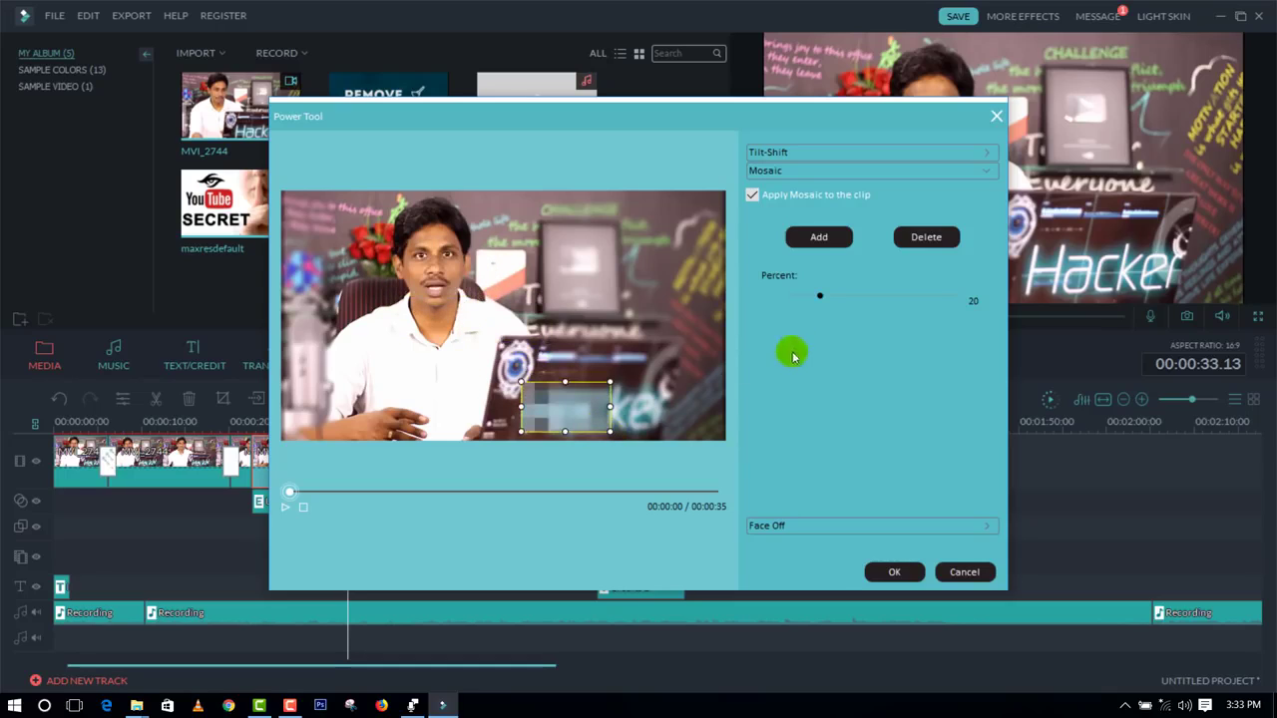
# Step: Enlarge the mosaic to cover the whole laptop, set its percent to 12 and apply the Power Tool effects
pyautogui.moveTo(820, 295); pyautogui.dragTo(796, 295)
pyautogui.moveTo(609, 406); pyautogui.dragTo(477, 323)
pyautogui.moveTo(591, 378); pyautogui.dragTo(599, 401)
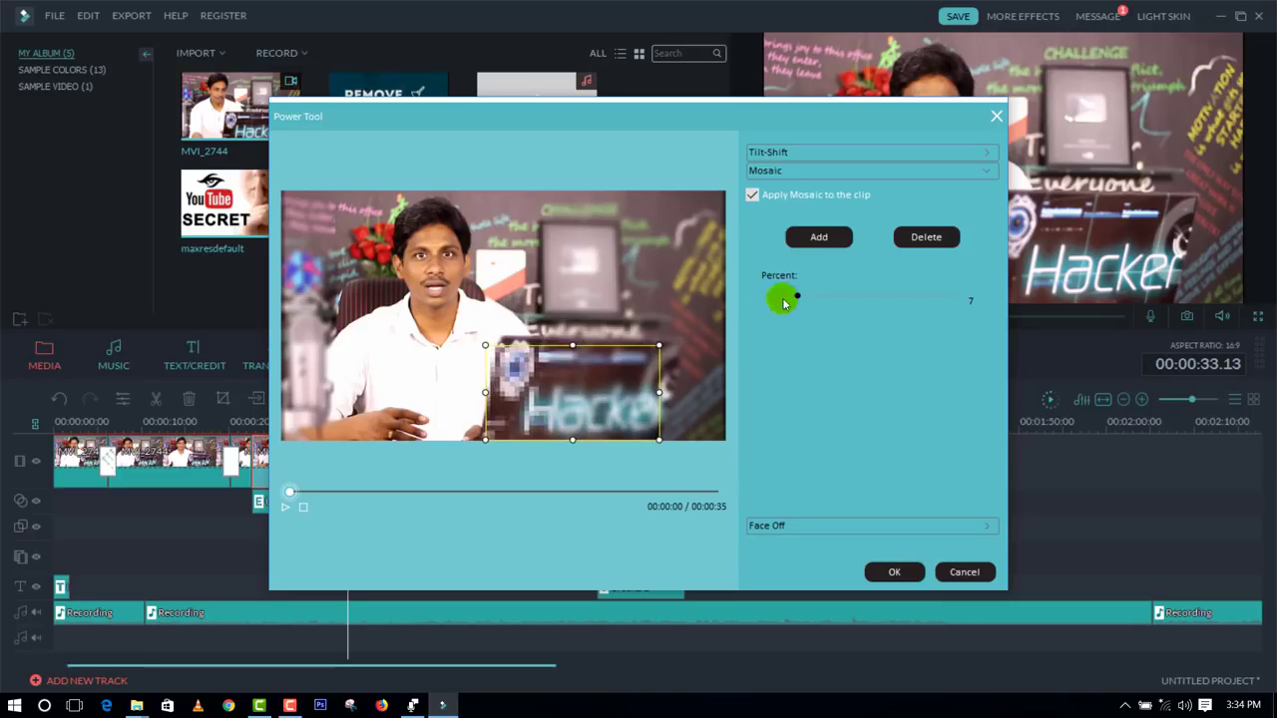
pyautogui.click(814, 295)
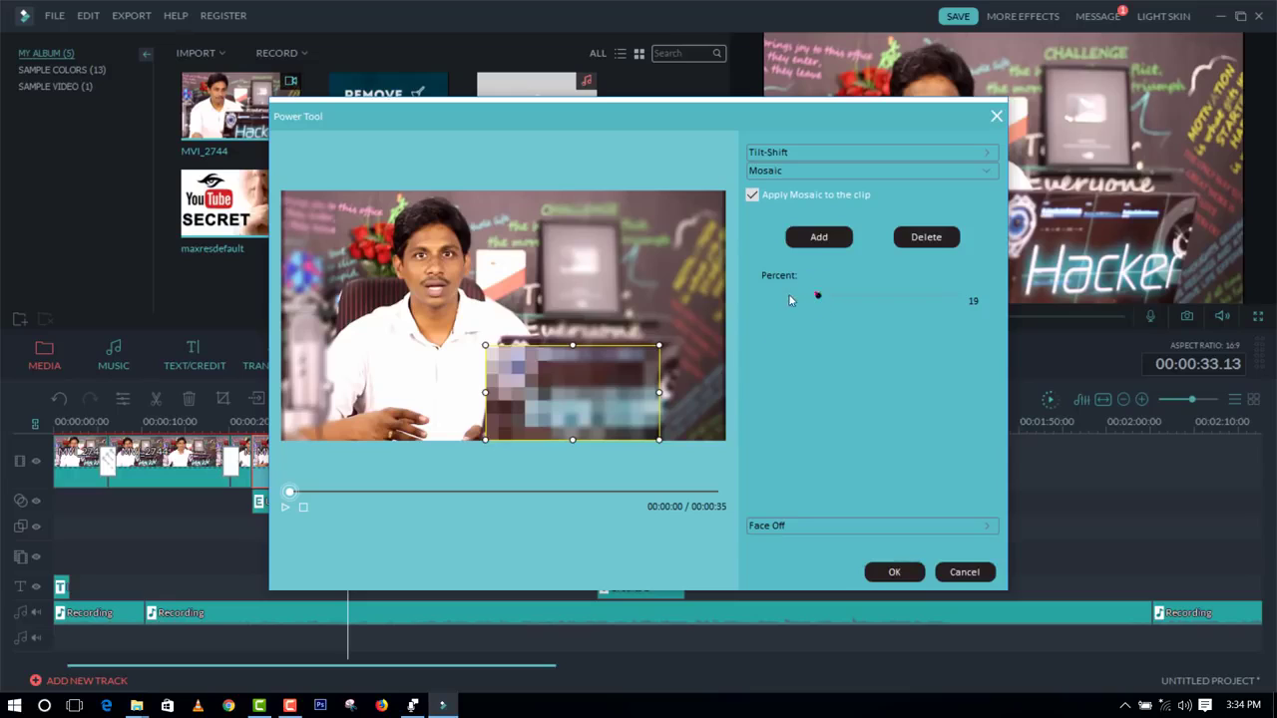
pyautogui.moveTo(814, 295); pyautogui.dragTo(785, 295)
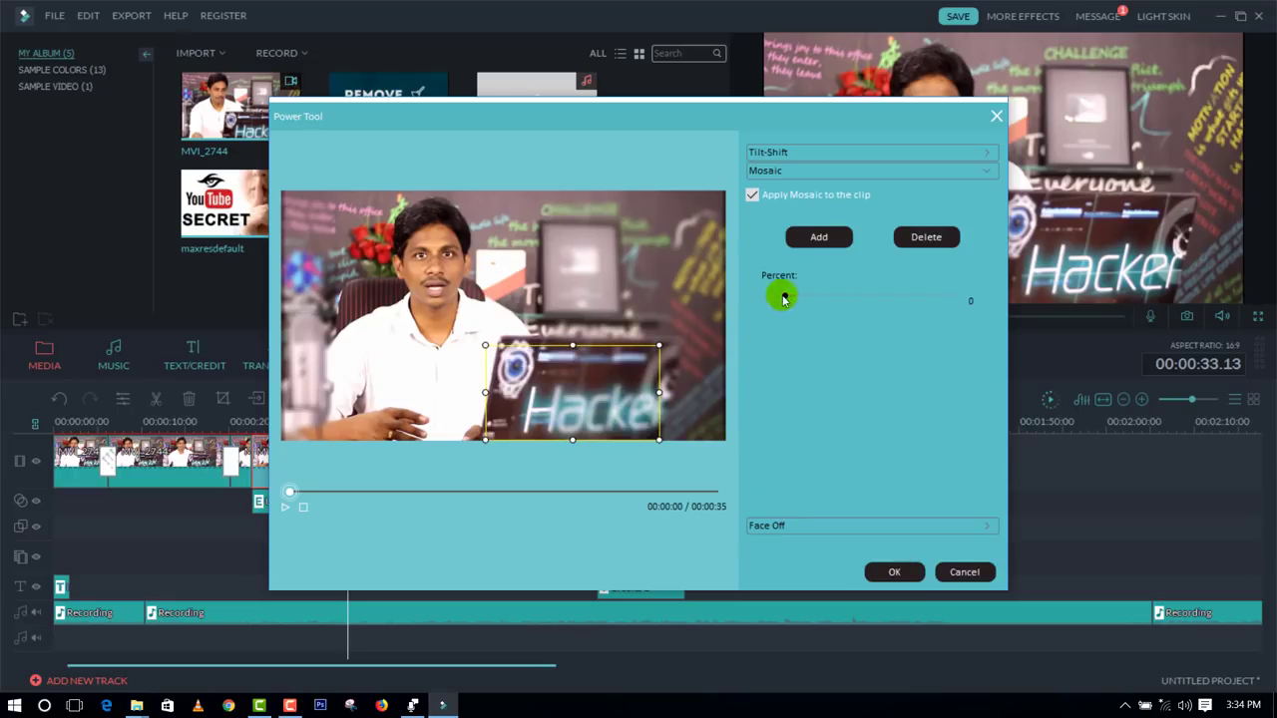
pyautogui.click(804, 296)
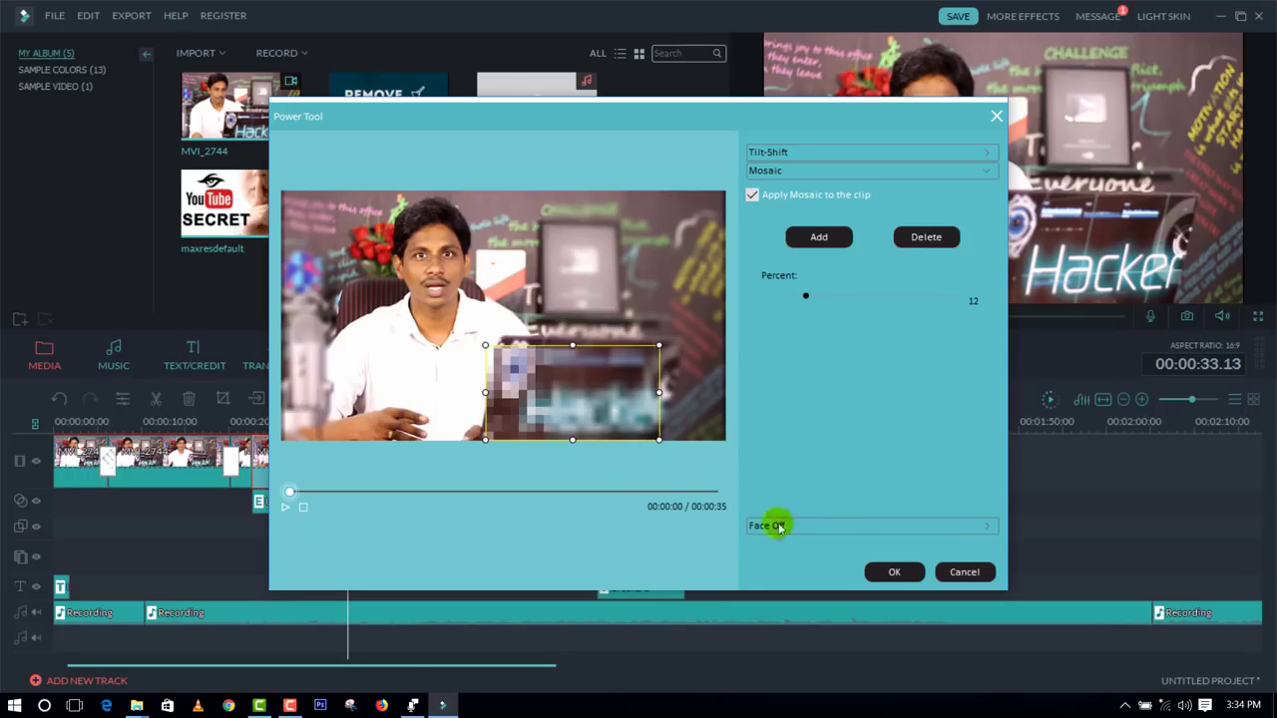
pyautogui.click(894, 572)
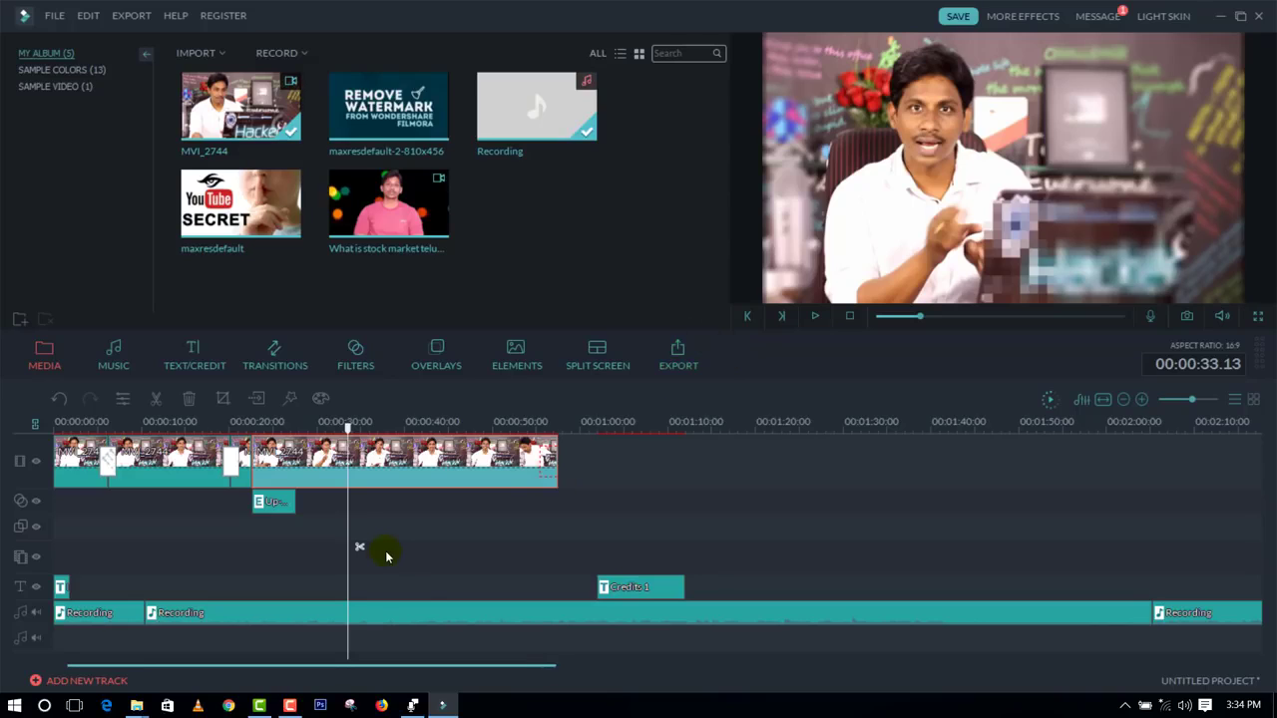
# Step: Crop the last video clip manually to about 977 × 637 around the presenter's head and shoulders
pyautogui.rightClick(368, 476)
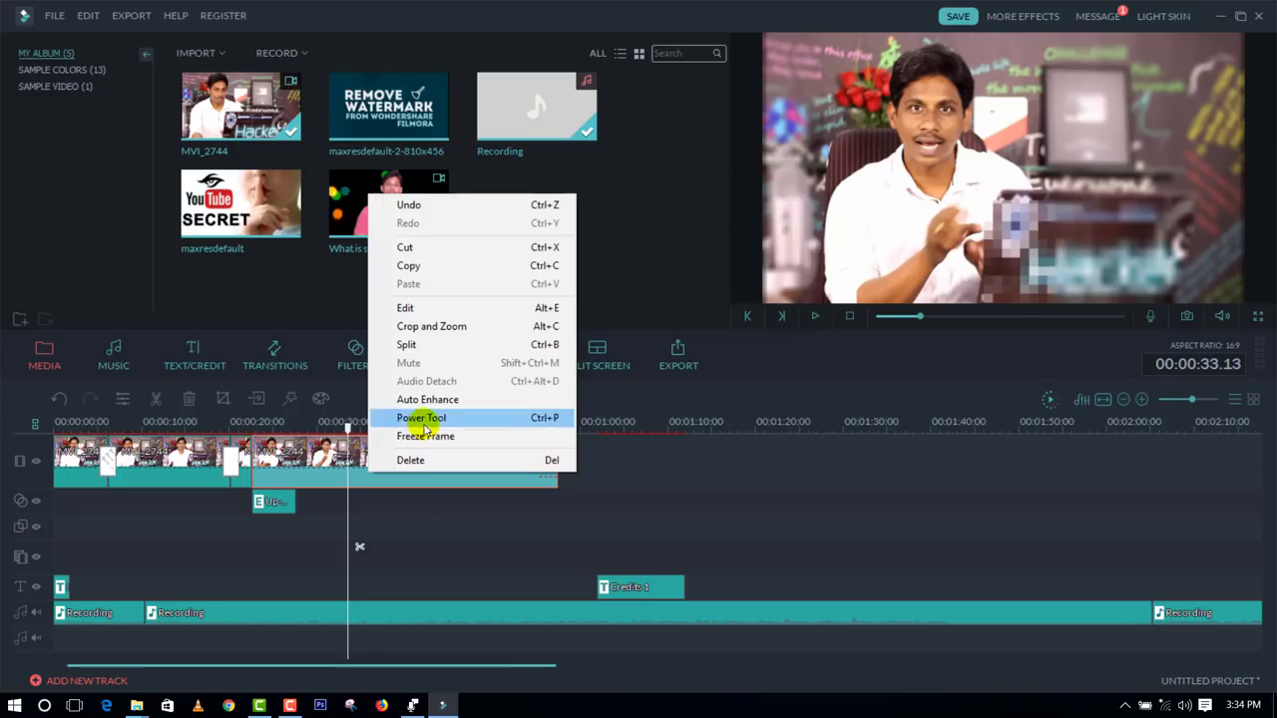
pyautogui.click(417, 326)
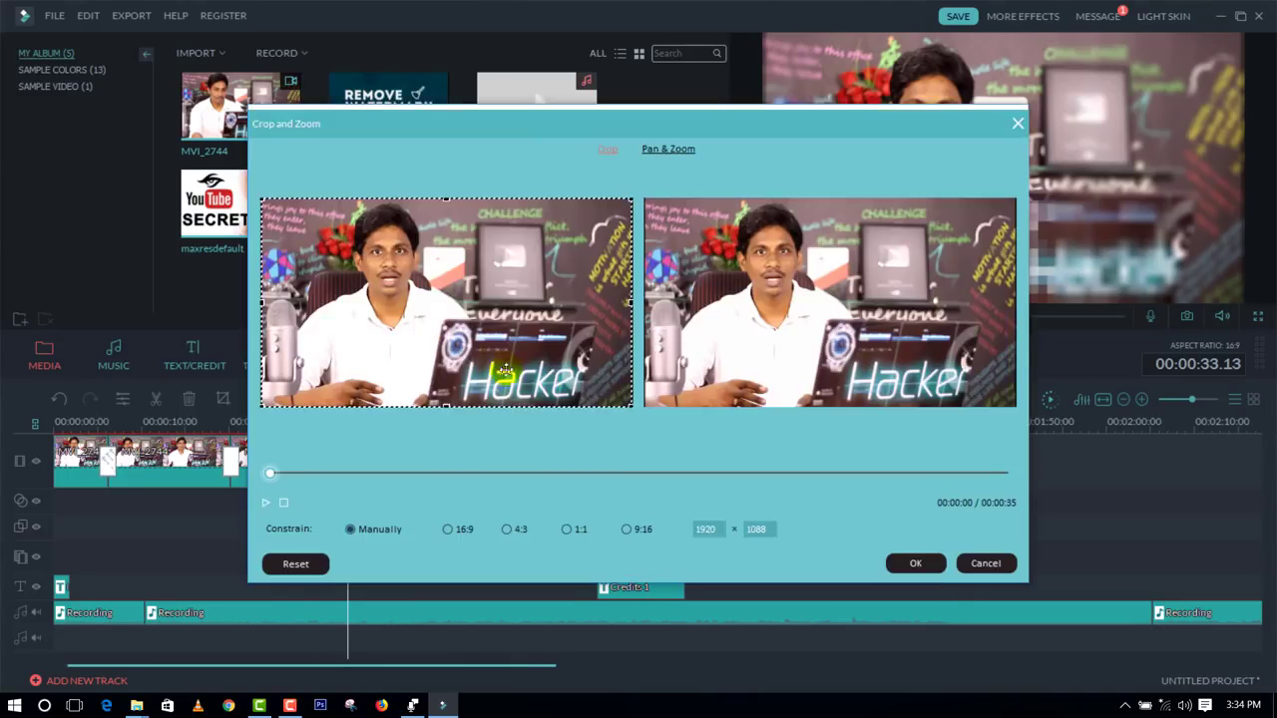
pyautogui.moveTo(630, 406); pyautogui.dragTo(464, 302)
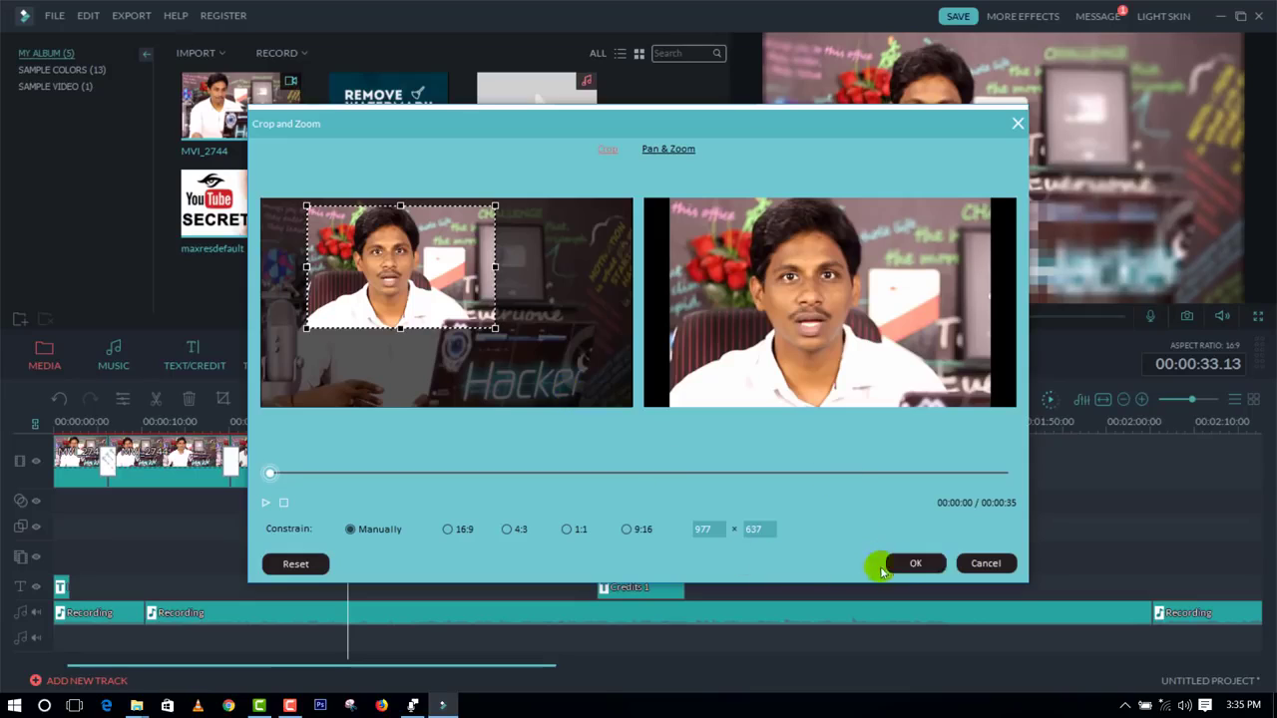
pyautogui.click(908, 564)
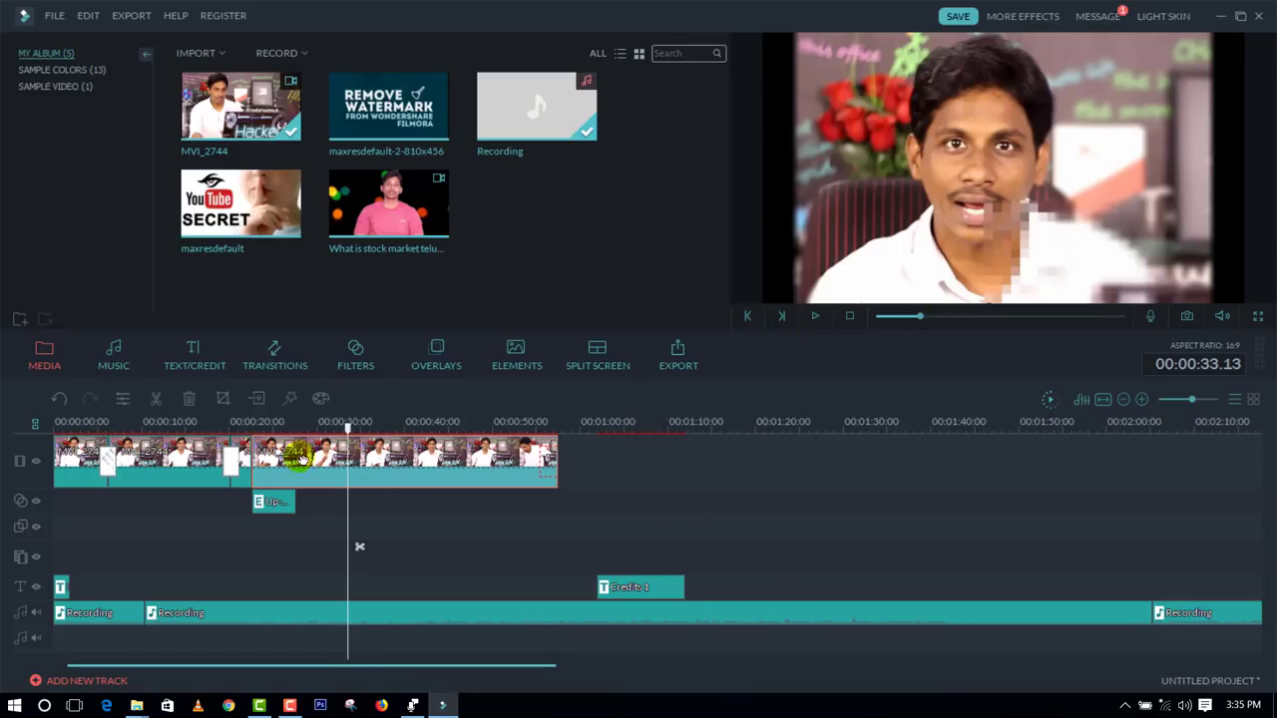
# Step: Split the last video clip at 00:00:33.13 and undo the split
pyautogui.click(155, 401)
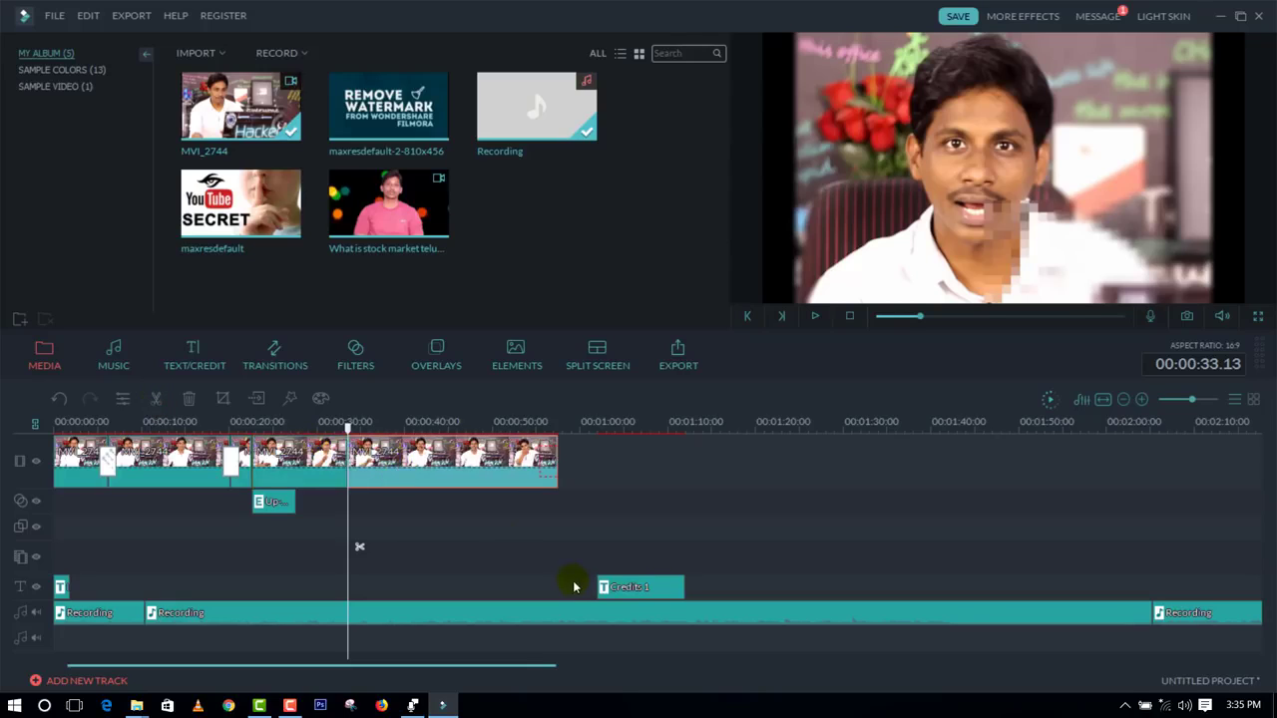
pyautogui.hotkey('ctrl', 'z')
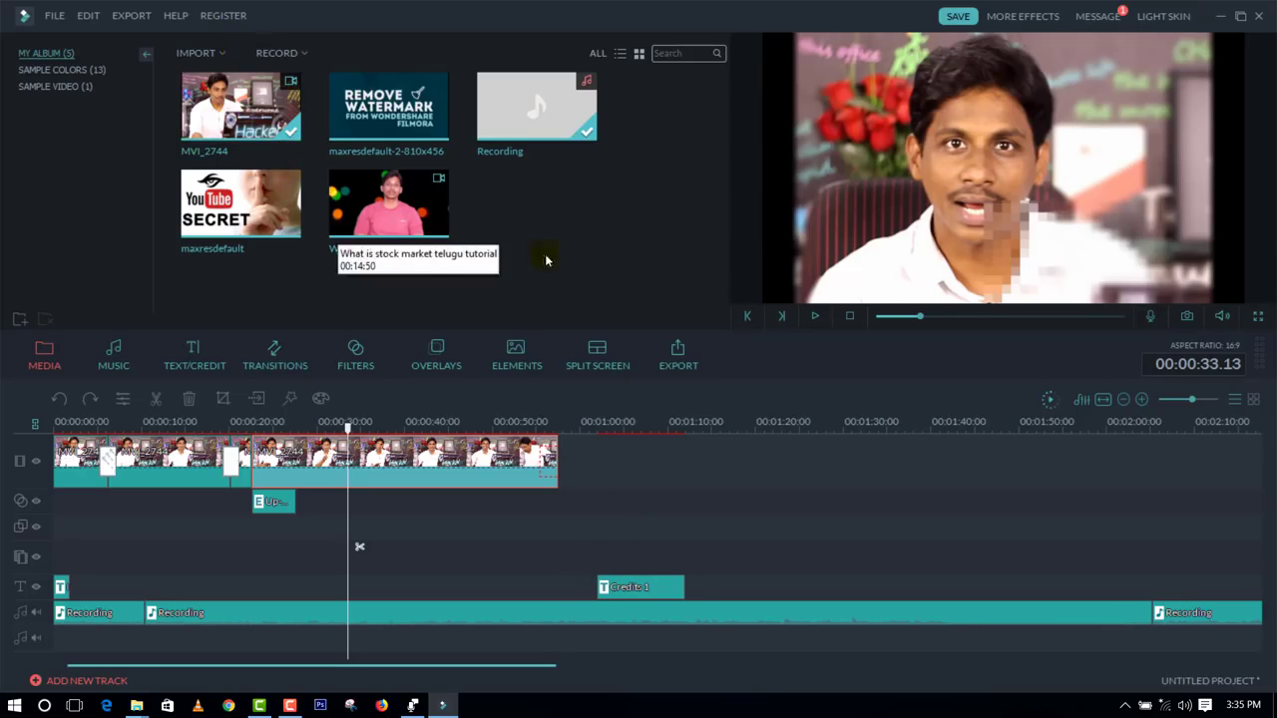
# Step: Export the project to the Desktop as an AVI file named My Video at 1920 x 1080
pyautogui.click(690, 365)
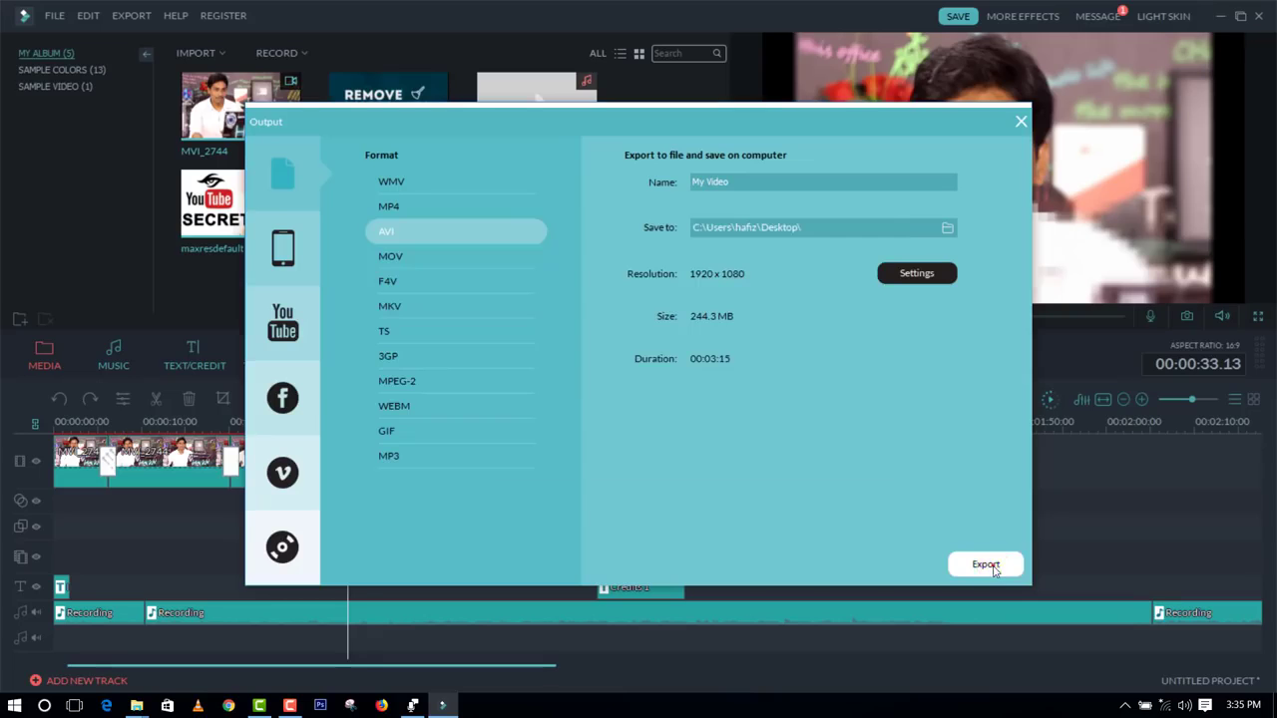
pyautogui.click(985, 563)
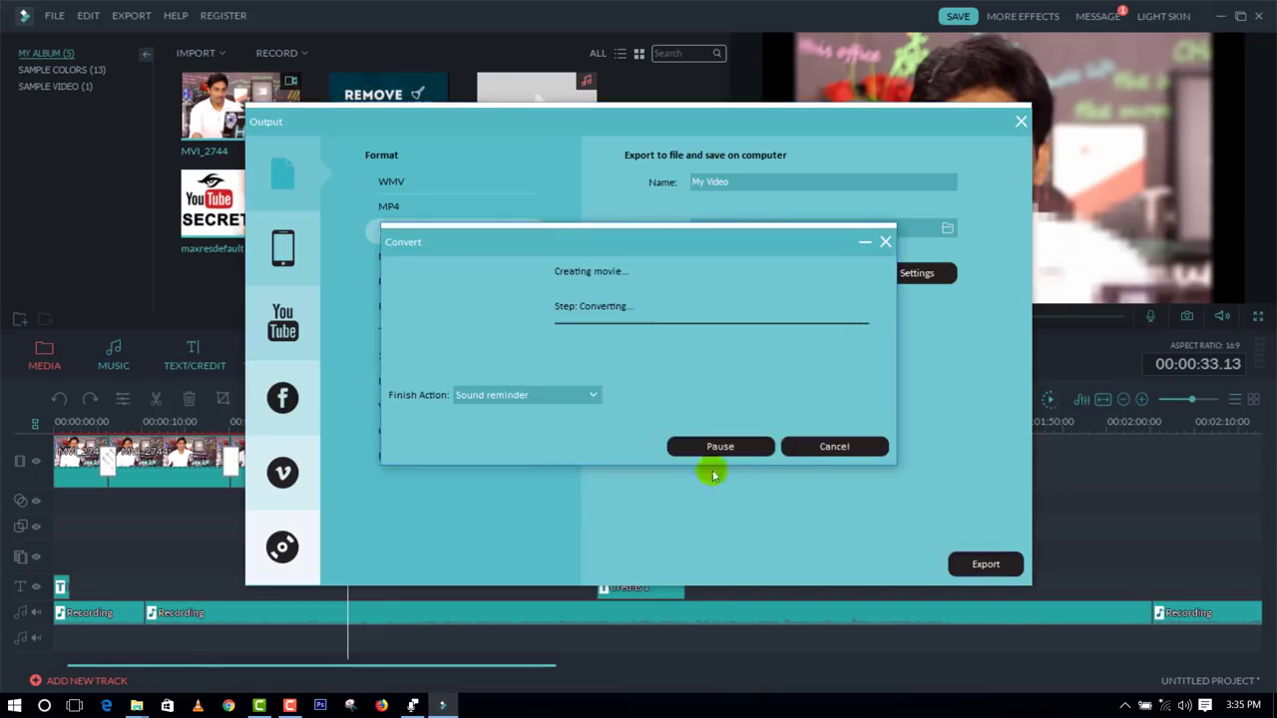